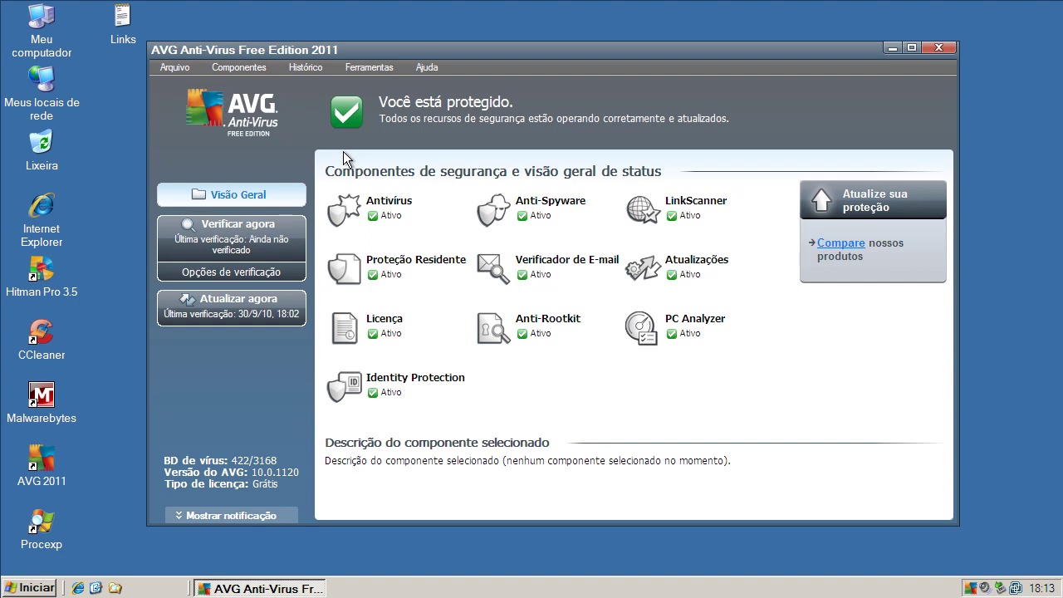
- Update the AVG virus definitions, dismiss the update result and close the AVG window
{"action": "left_click", "coordinate": [269, 314]}
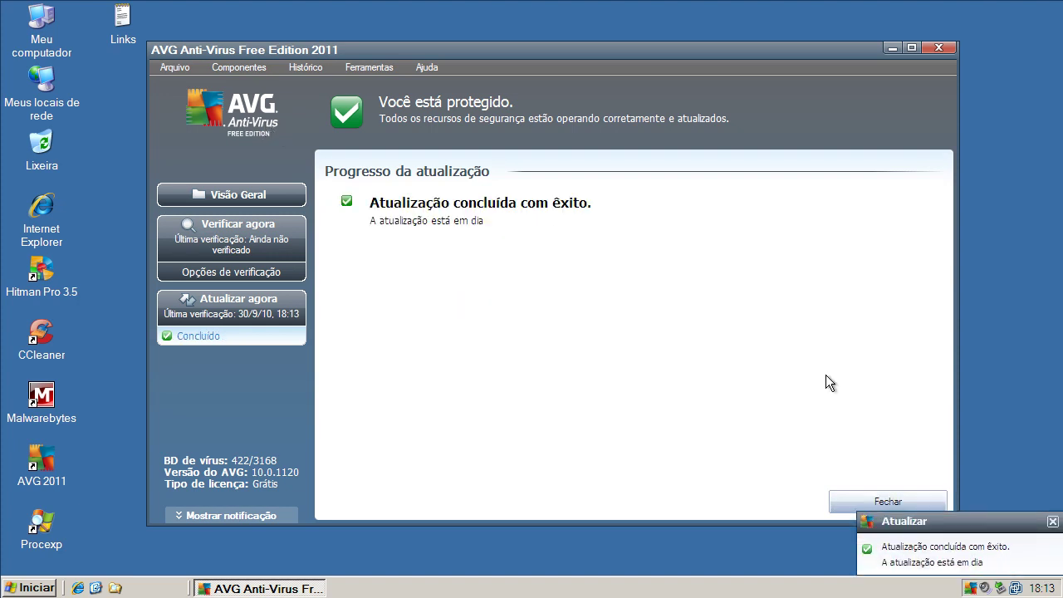
{"action": "left_click", "coordinate": [885, 502]}
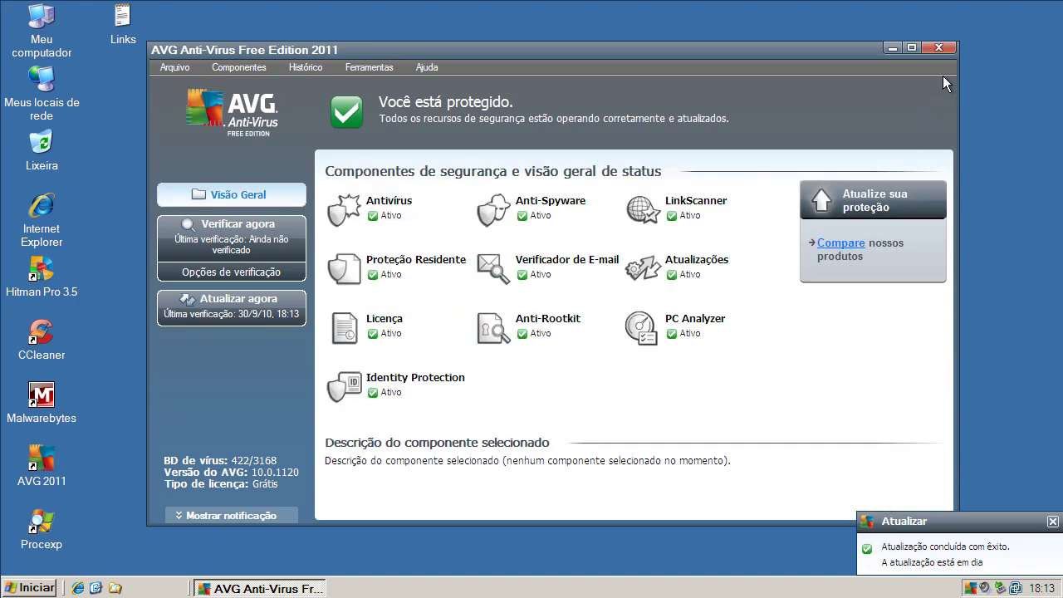
{"action": "left_click", "coordinate": [940, 49]}
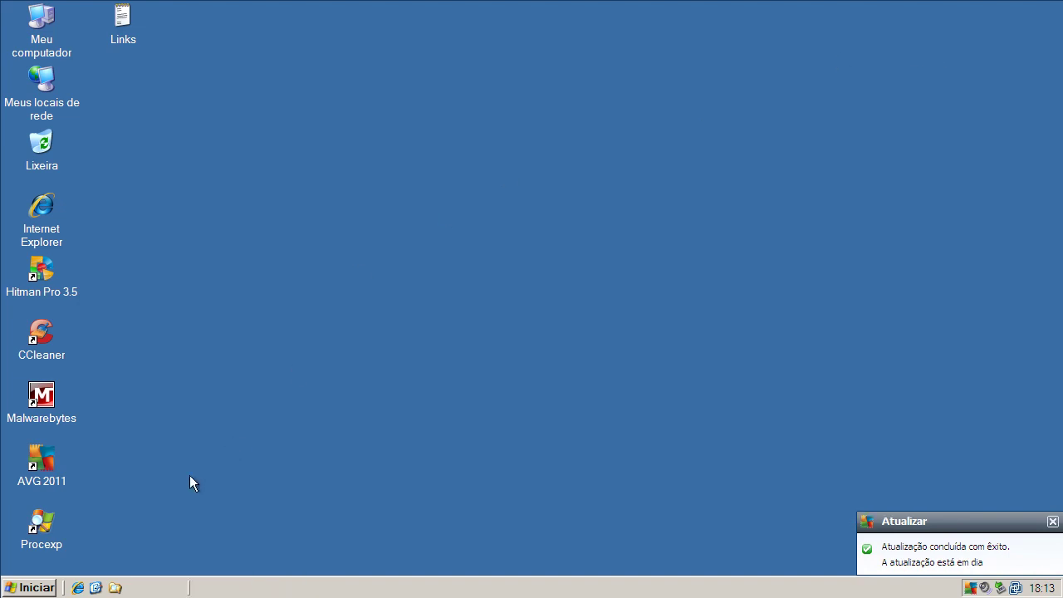
- Open Process Explorer and examine the running AVG Technologies processes one by one, down to avgwdsvc.exe
{"action": "double_click", "coordinate": [61, 519]}
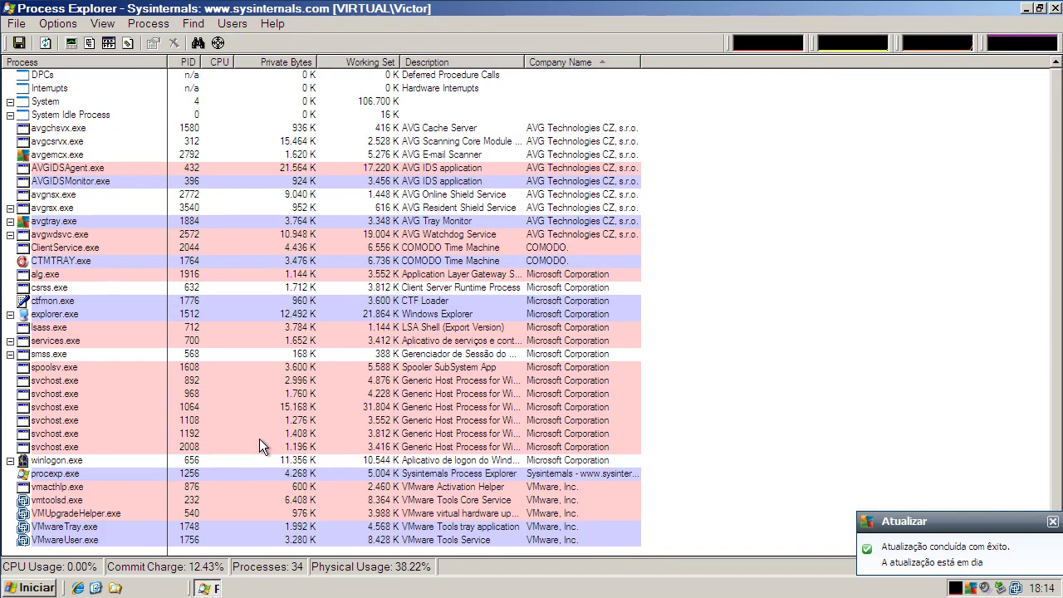
{"action": "left_click", "coordinate": [569, 131]}
{"action": "left_click", "coordinate": [556, 143]}
{"action": "left_click", "coordinate": [552, 156]}
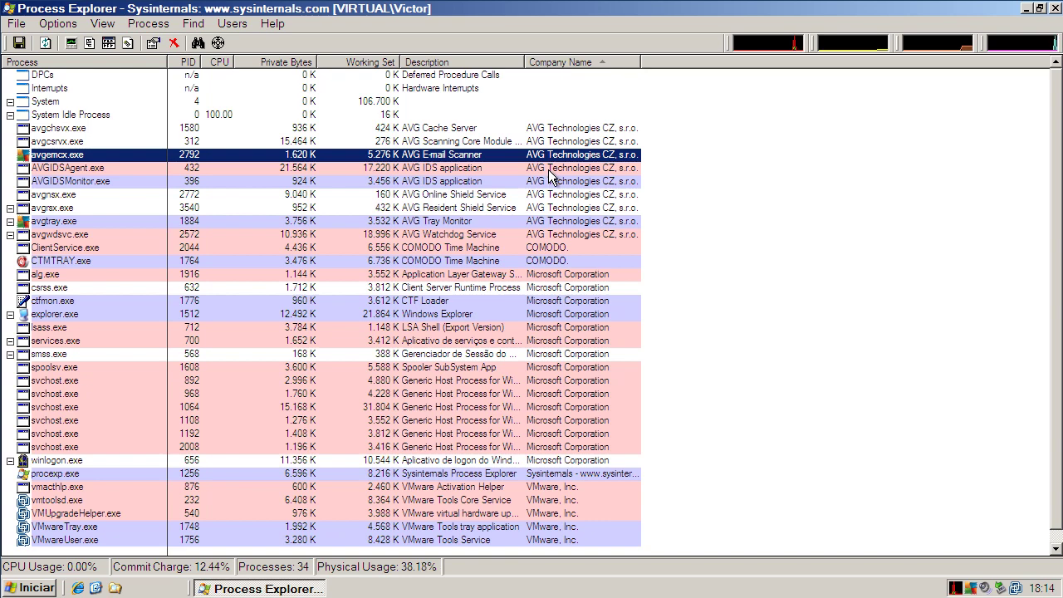
{"action": "left_click", "coordinate": [549, 170]}
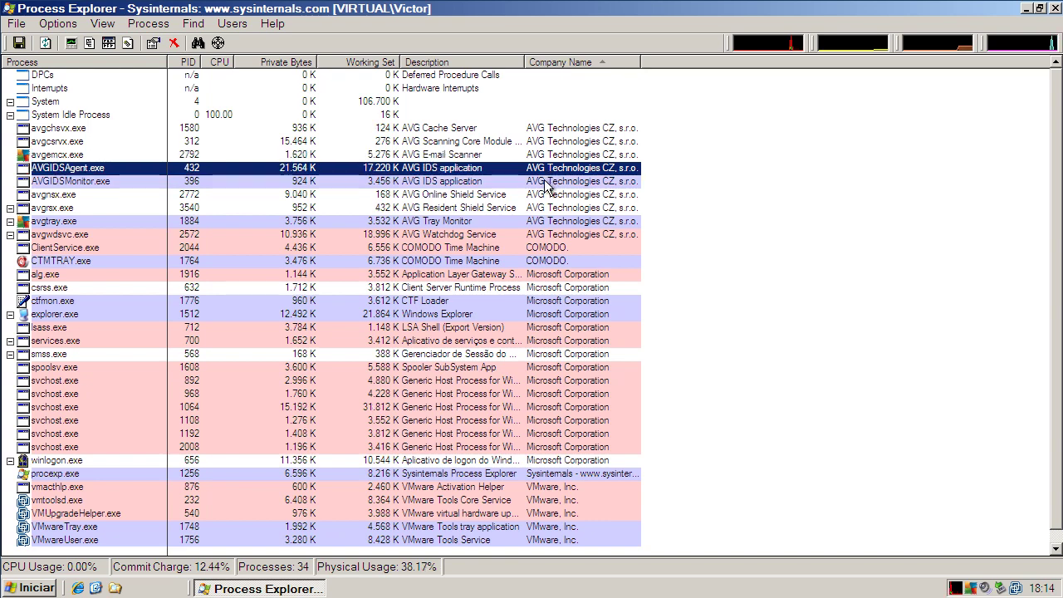
{"action": "left_click", "coordinate": [546, 183]}
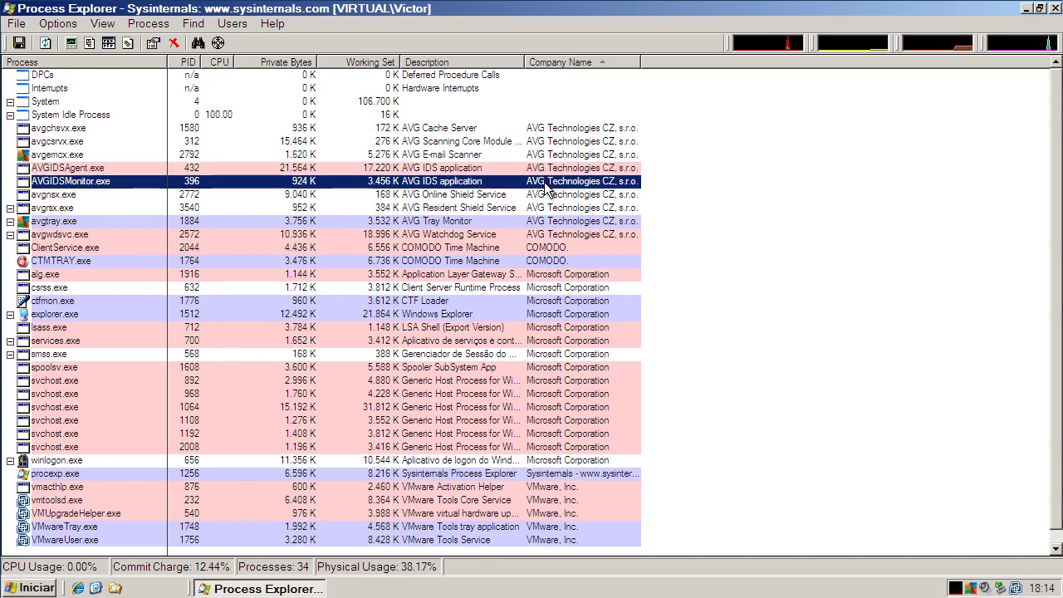
{"action": "left_click", "coordinate": [547, 197]}
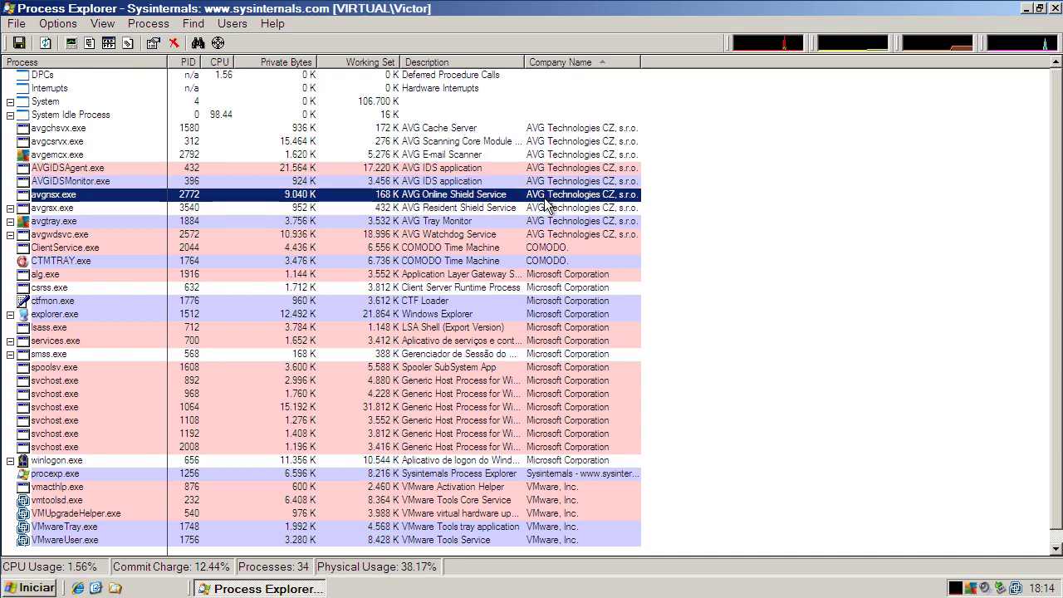
{"action": "left_click", "coordinate": [549, 209]}
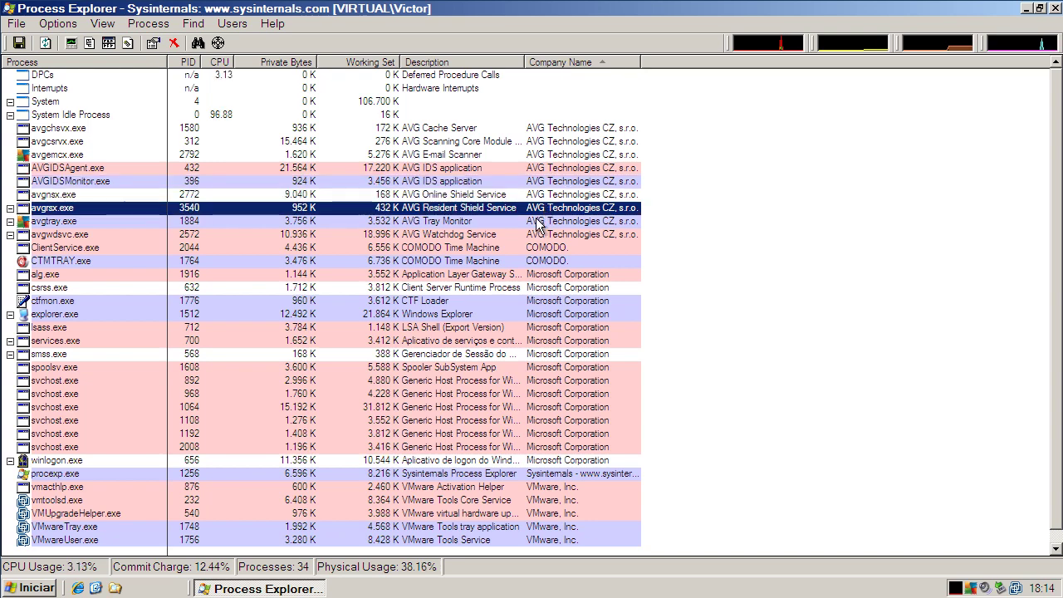
{"action": "left_click", "coordinate": [537, 222]}
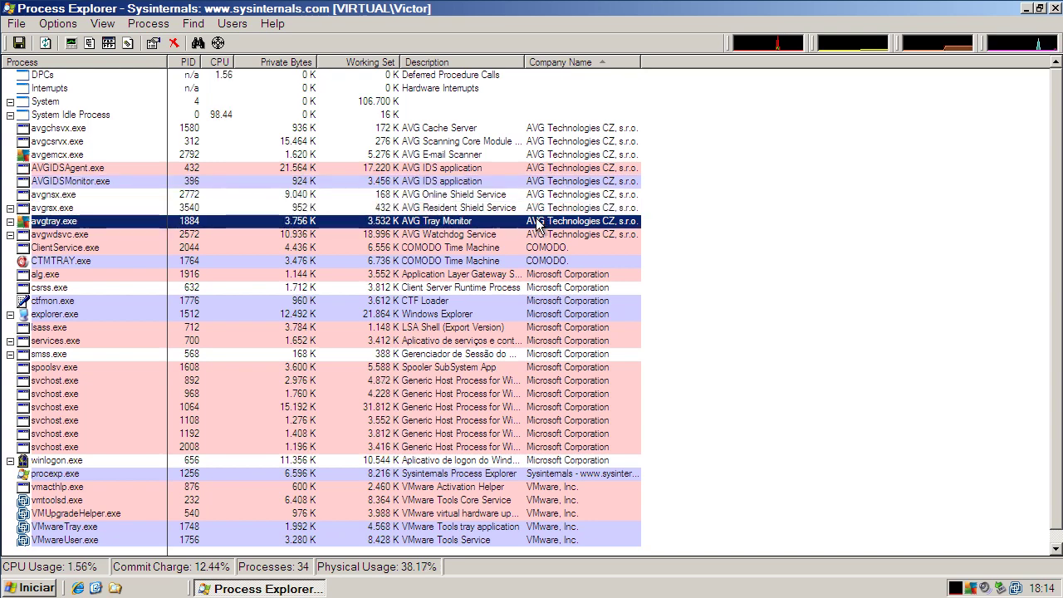
{"action": "left_click", "coordinate": [537, 237]}
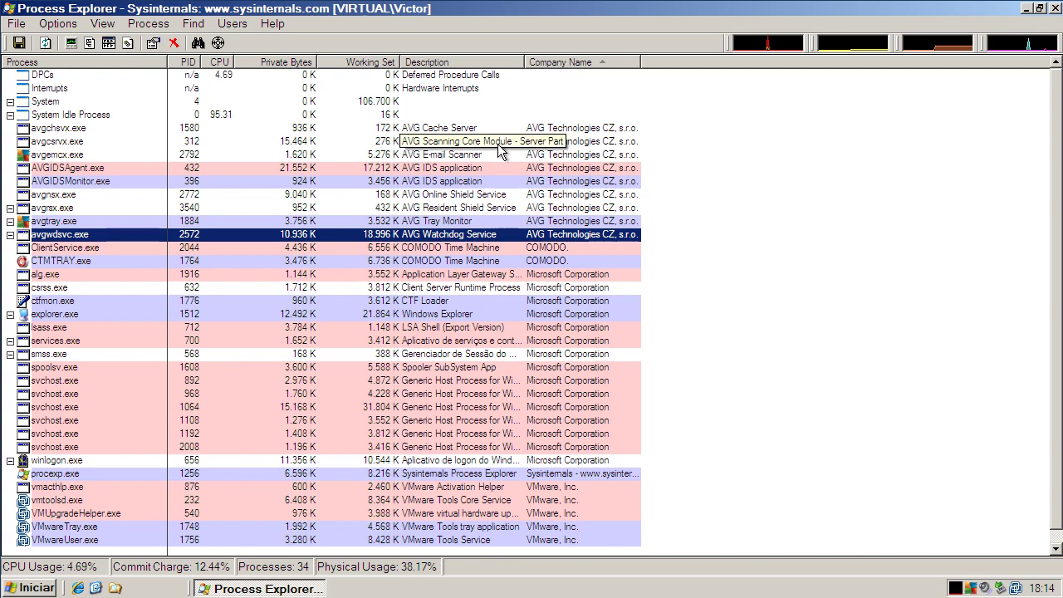
- Review the descriptions of the AVG processes between avgchsvx.exe and avgwdsvc.exe, and minimize Process Explorer
{"action": "left_click", "coordinate": [441, 222]}
{"action": "left_click", "coordinate": [442, 209]}
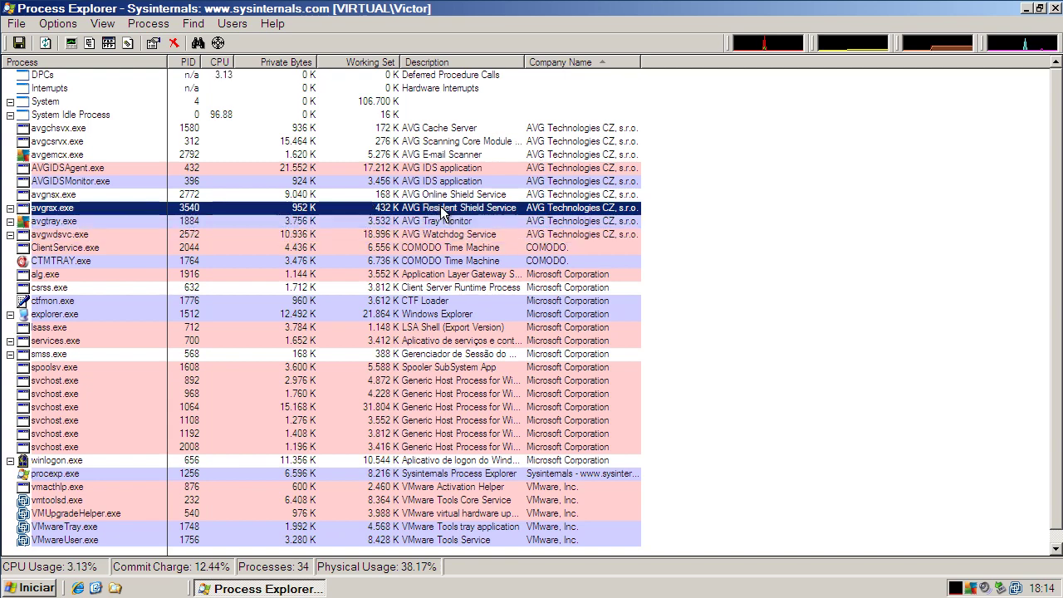
{"action": "left_click", "coordinate": [443, 195]}
{"action": "left_click", "coordinate": [444, 182]}
{"action": "left_click", "coordinate": [443, 168]}
{"action": "left_click", "coordinate": [442, 155]}
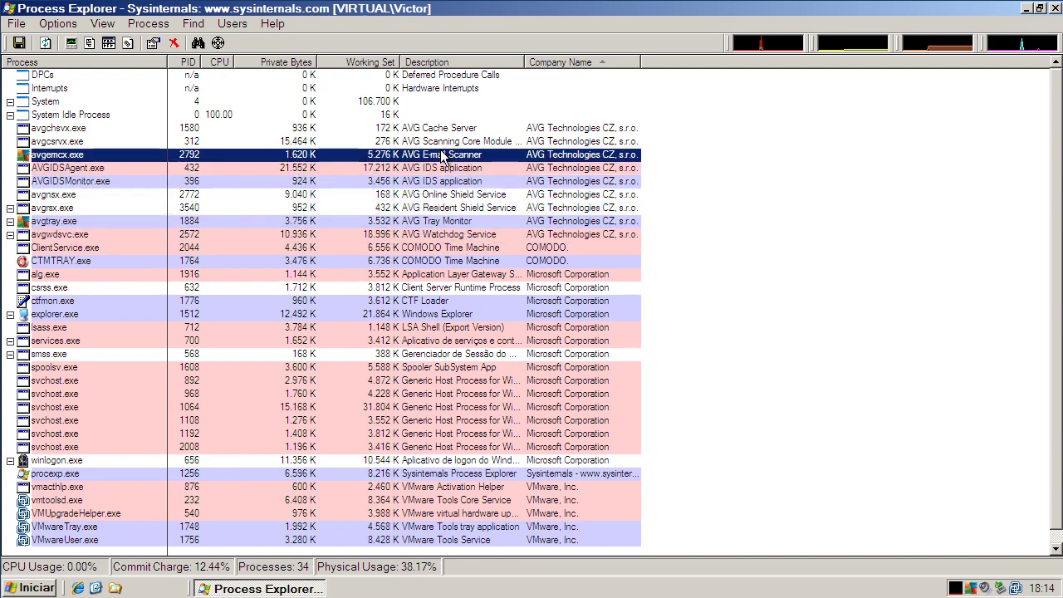
{"action": "left_click", "coordinate": [443, 142]}
{"action": "left_click", "coordinate": [443, 130]}
{"action": "left_click", "coordinate": [442, 142]}
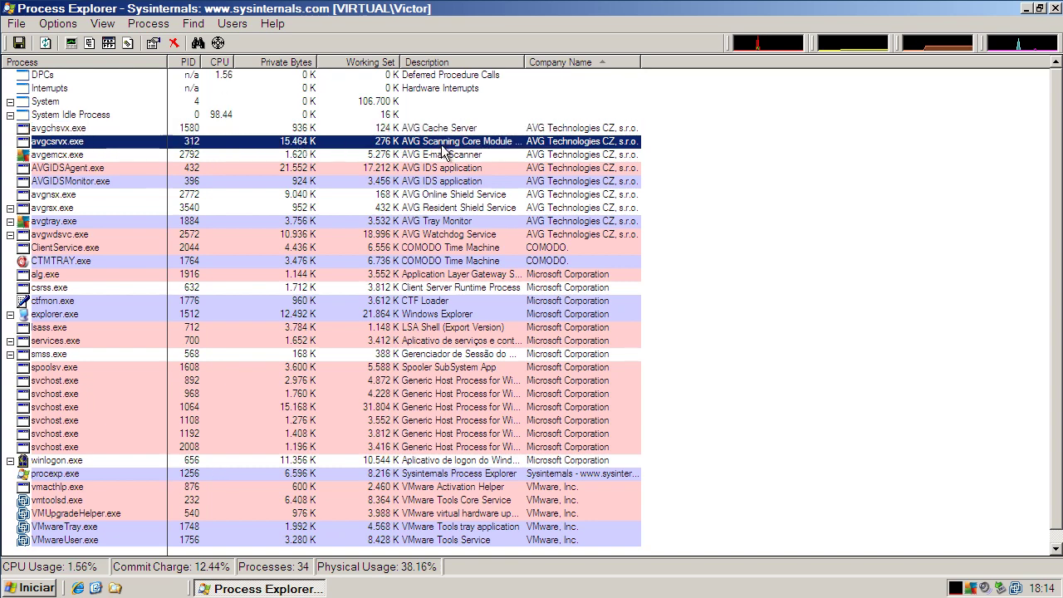
{"action": "left_click", "coordinate": [443, 155]}
{"action": "left_click", "coordinate": [445, 168]}
{"action": "left_click", "coordinate": [446, 182]}
{"action": "left_click", "coordinate": [446, 195]}
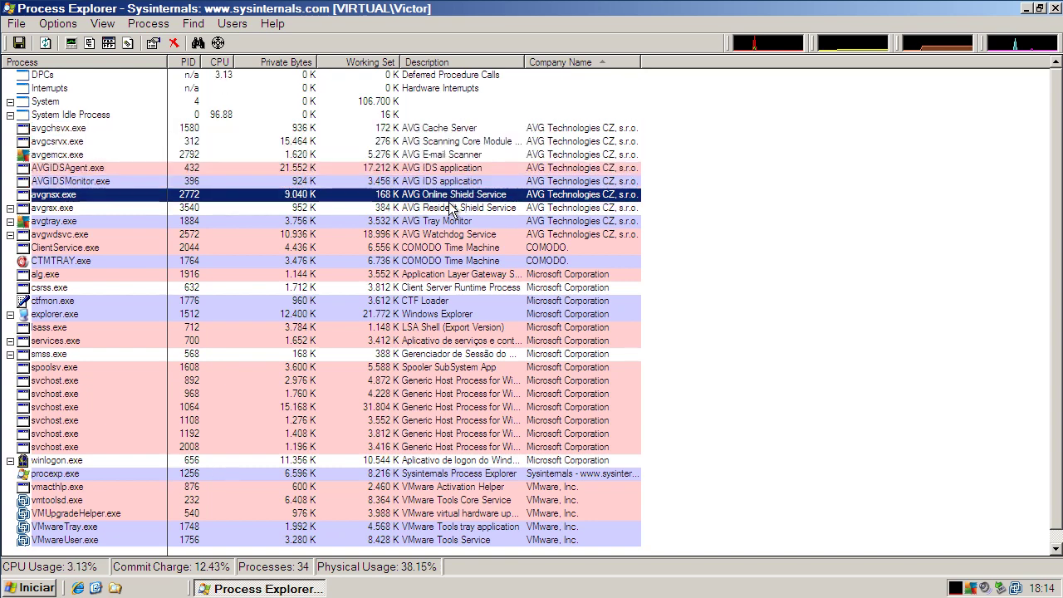
{"action": "left_click", "coordinate": [449, 209]}
{"action": "left_click", "coordinate": [449, 222]}
{"action": "left_click", "coordinate": [451, 236]}
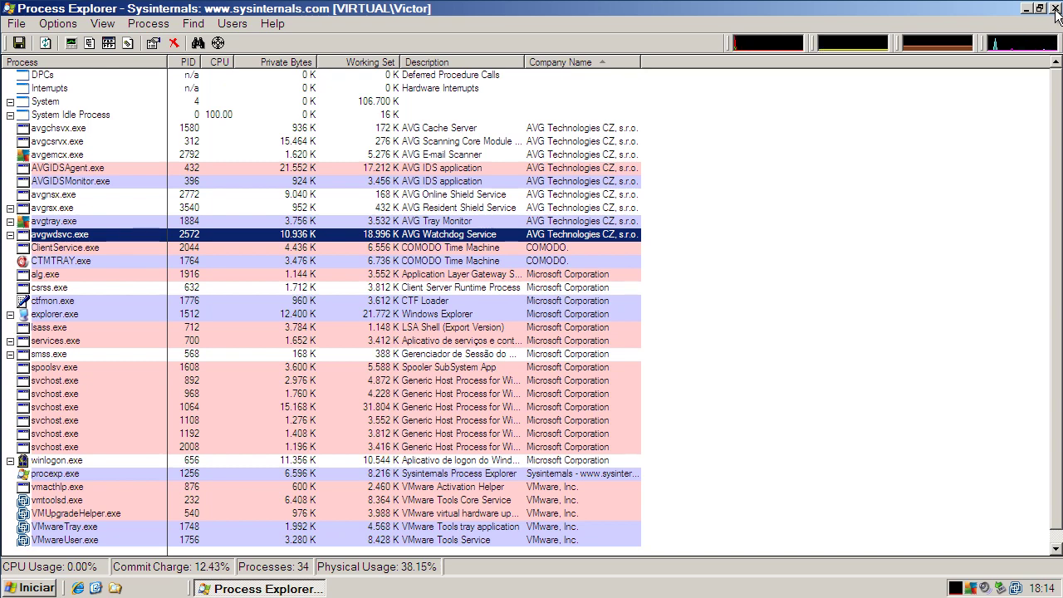
{"action": "left_click", "coordinate": [1028, 8]}
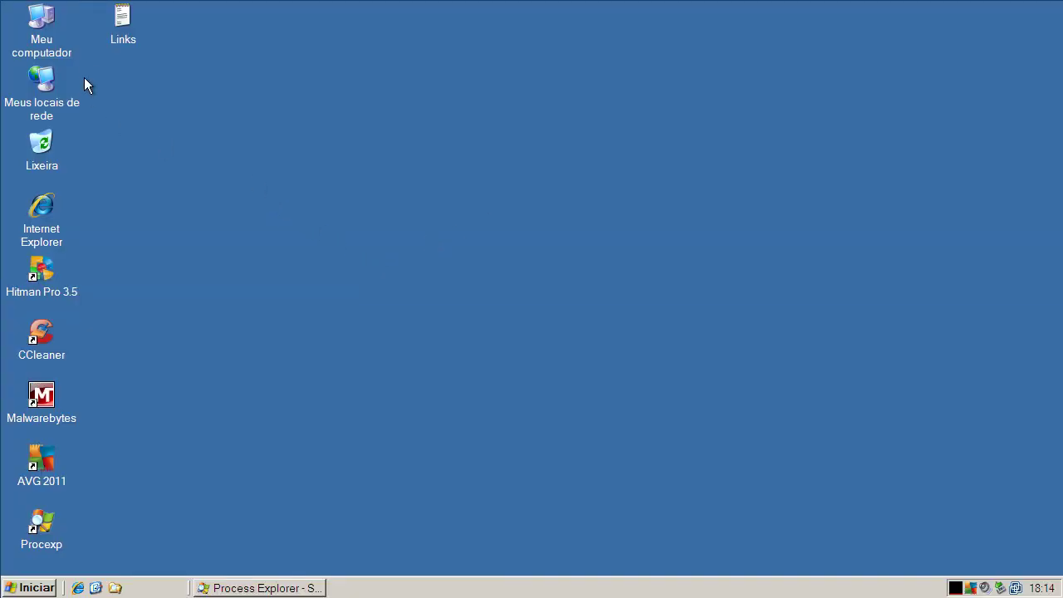
- Open the Links text file on the desktop, copy the link miraxgroupmirax.com/170.exe and minimize Notepad
{"action": "double_click", "coordinate": [114, 27]}
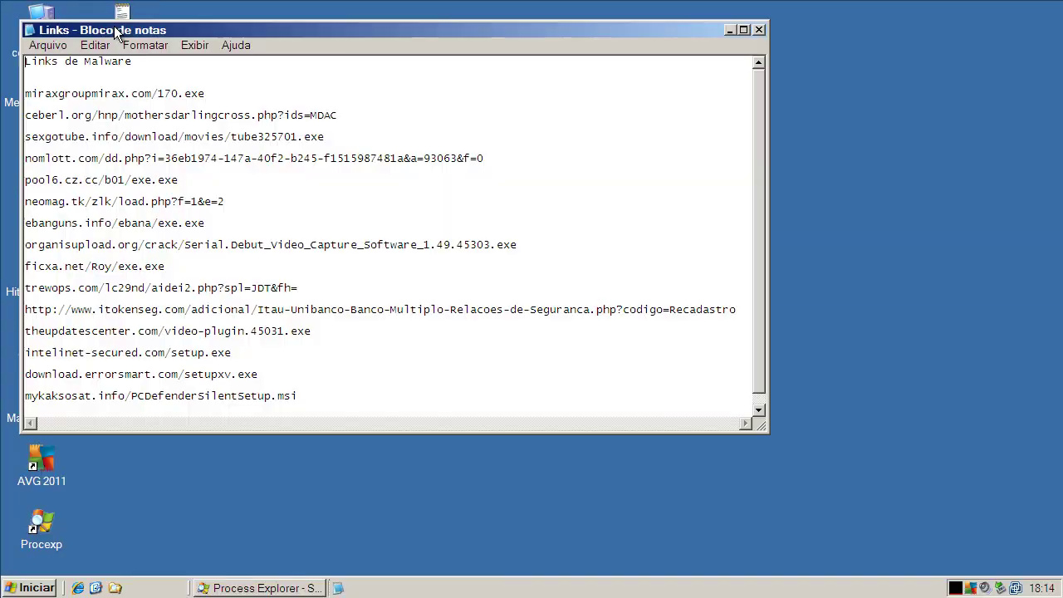
{"action": "double_click", "coordinate": [126, 93]}
{"action": "right_click", "coordinate": [126, 93]}
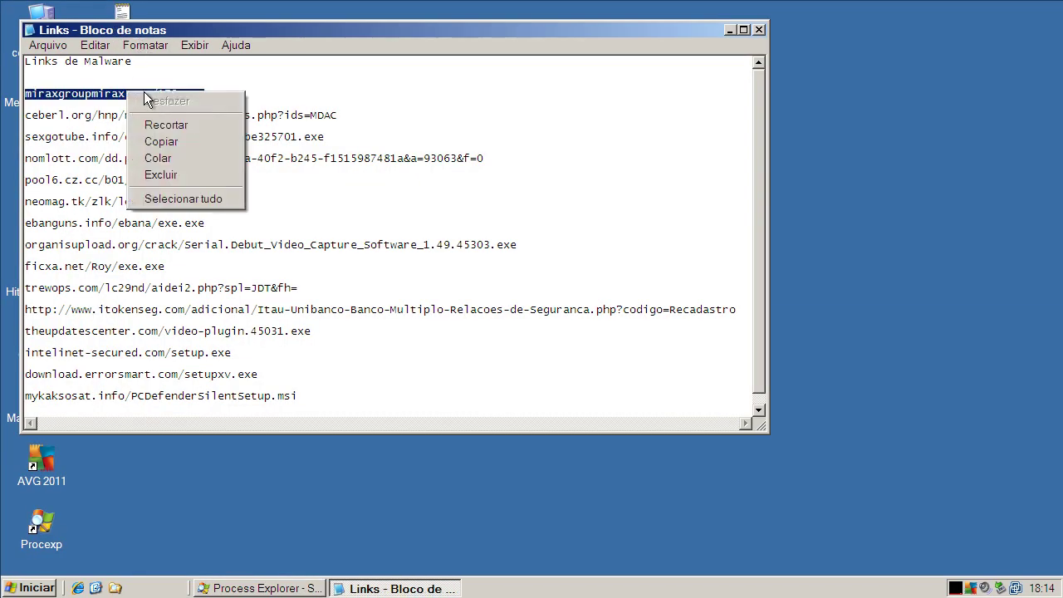
{"action": "left_click", "coordinate": [160, 142]}
{"action": "left_click", "coordinate": [729, 30]}
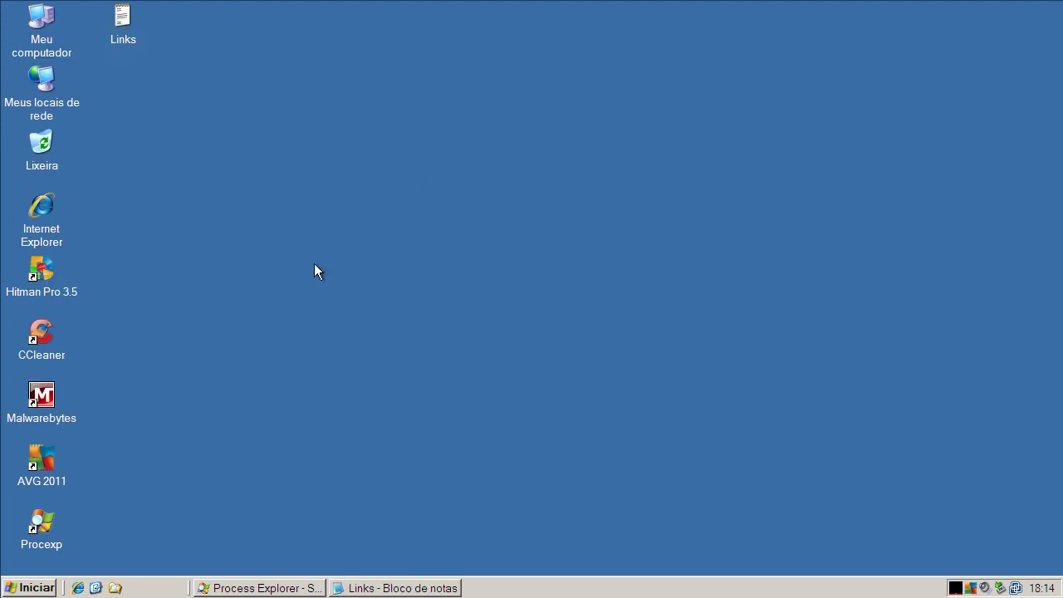
- Load the copied miraxgroupmirax.com/170.exe link in a maximized Internet Explorer window and choose to run 170.exe
{"action": "left_click", "coordinate": [78, 588]}
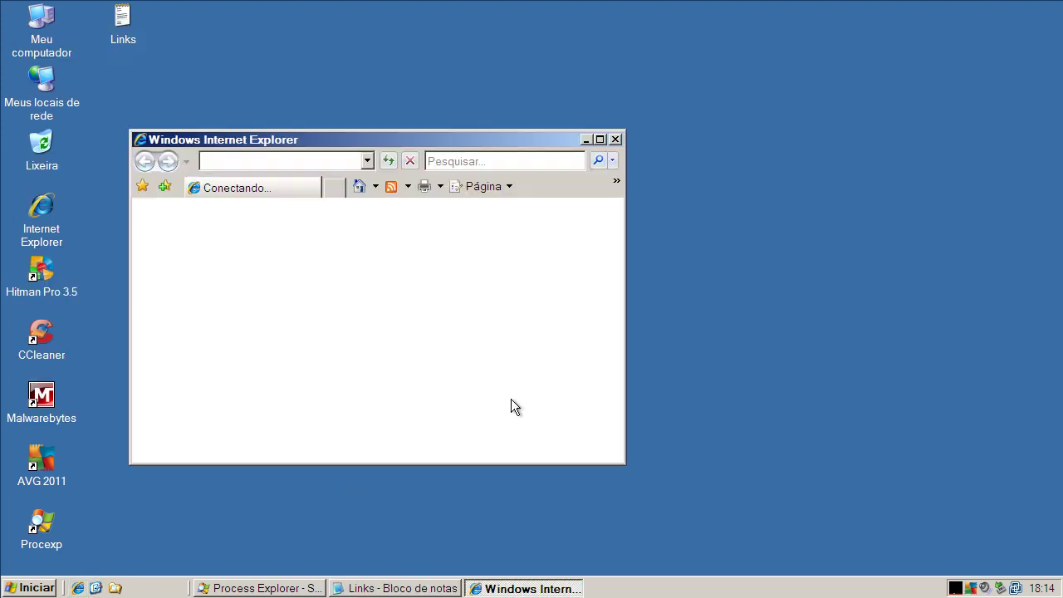
{"action": "left_click", "coordinate": [599, 141]}
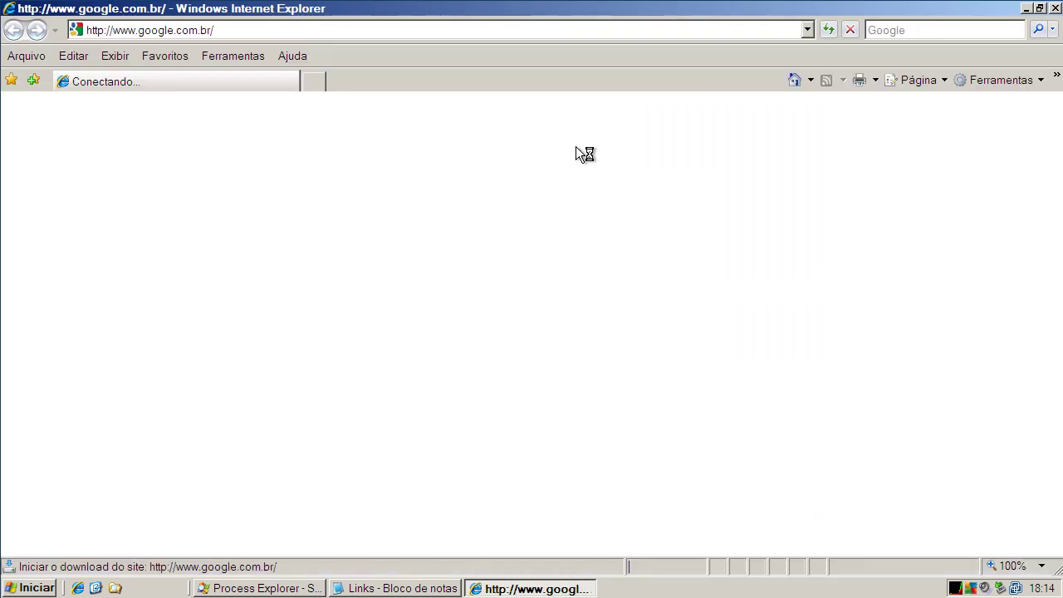
{"action": "left_click", "coordinate": [145, 30]}
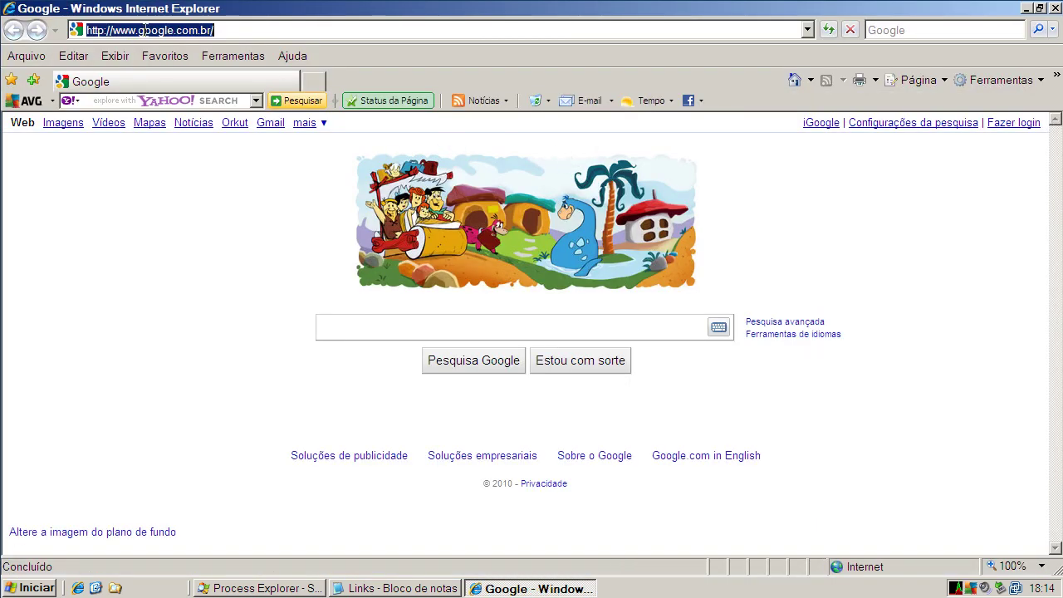
{"action": "key", "text": "ctrl+v"}
{"action": "key", "text": "Return"}
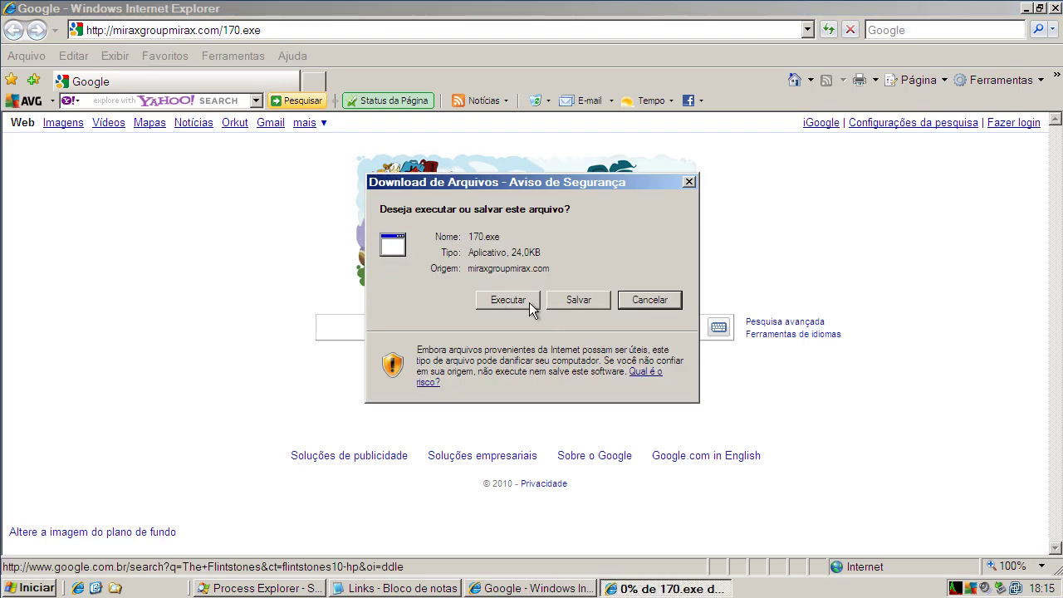
{"action": "left_click", "coordinate": [529, 302]}
{"action": "left_click", "coordinate": [587, 289]}
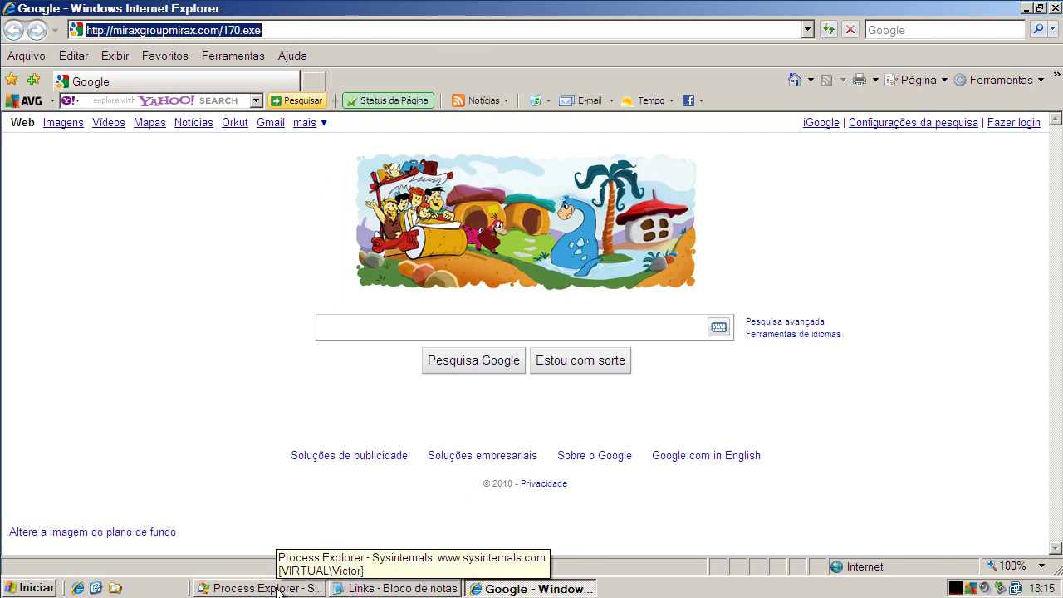
- Copy the link ceberl.org/hnp/mothersdarlingcross.php?ids=MDAC from the Links file and minimize Notepad
{"action": "left_click", "coordinate": [347, 589]}
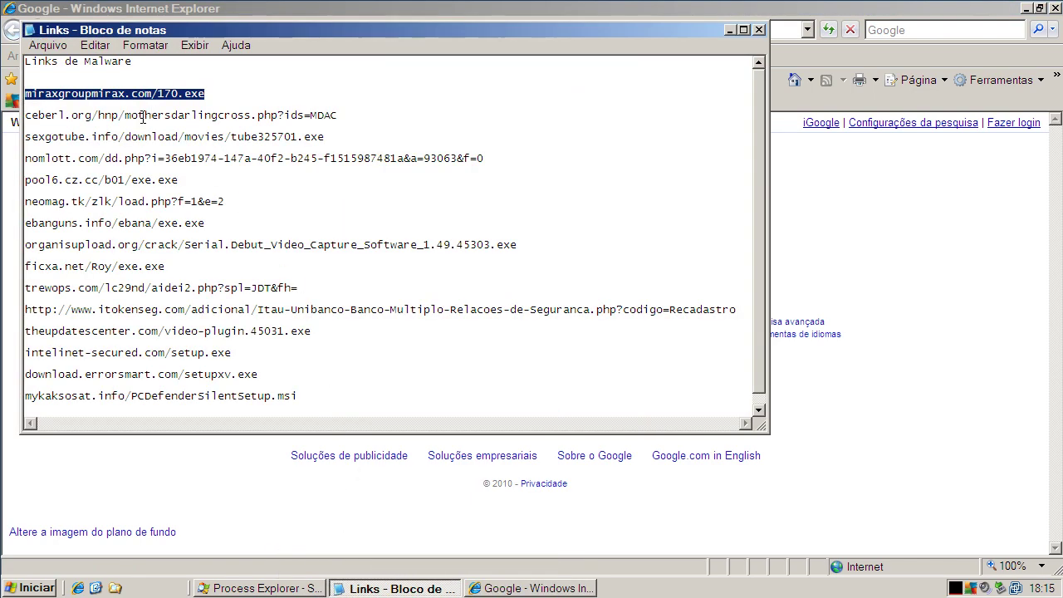
{"action": "double_click", "coordinate": [143, 116]}
{"action": "right_click", "coordinate": [144, 117]}
{"action": "left_click", "coordinate": [191, 166]}
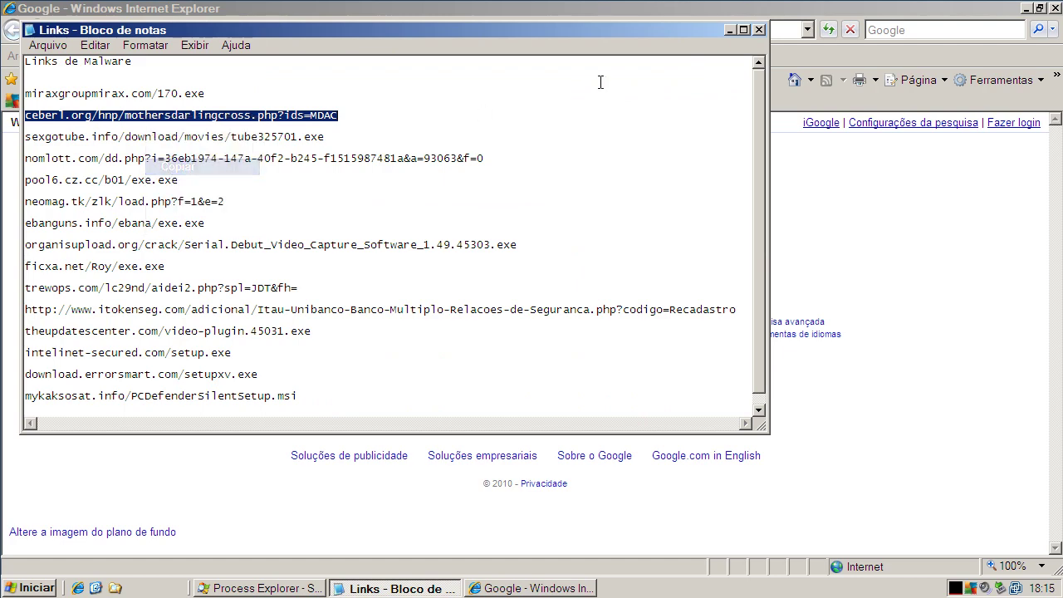
{"action": "left_click", "coordinate": [727, 30]}
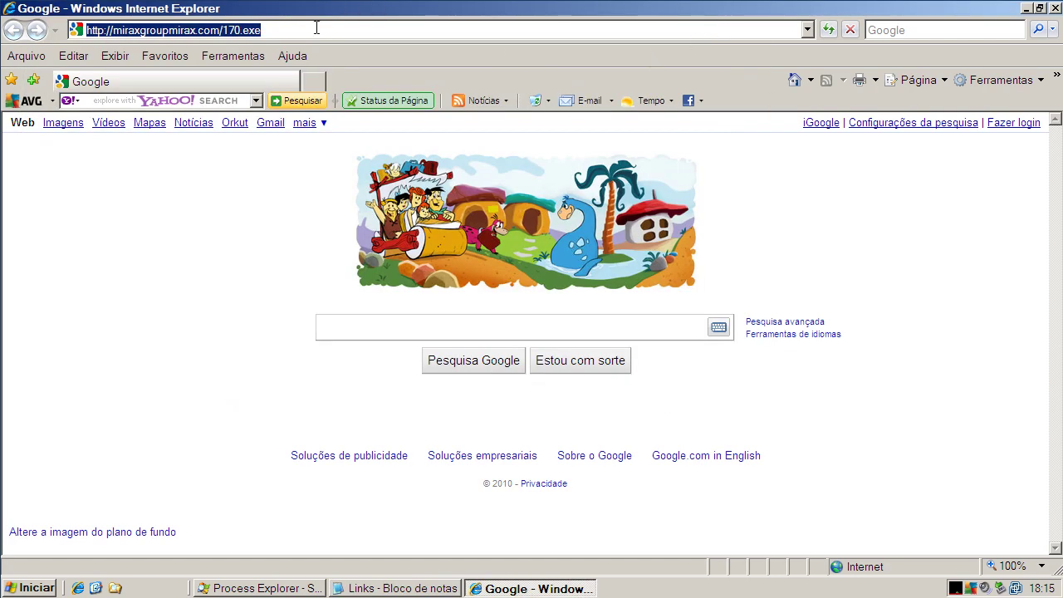
- Load the copied ceberl.org link in Internet Explorer and run g0ebc5.exe despite the unknown publisher
{"action": "key", "text": "ctrl+v"}
{"action": "key", "text": "Return"}
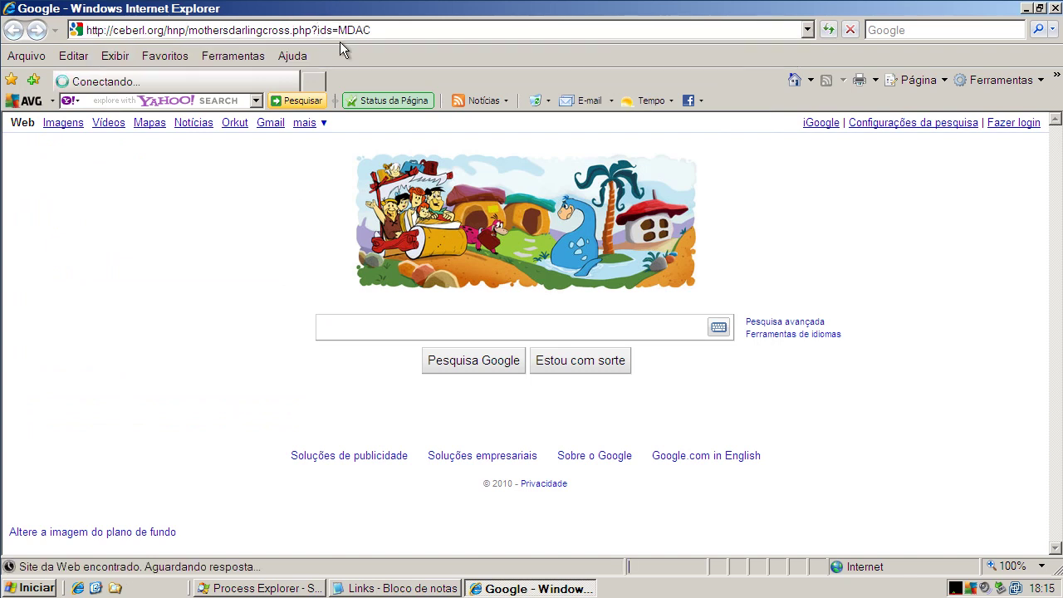
{"action": "left_click", "coordinate": [490, 300]}
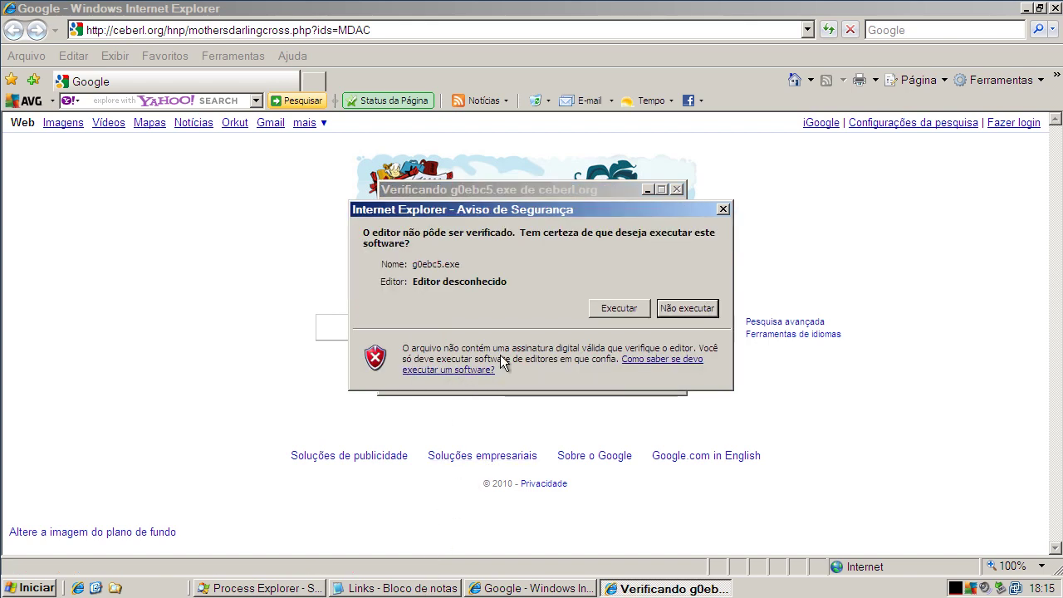
{"action": "left_click", "coordinate": [614, 308]}
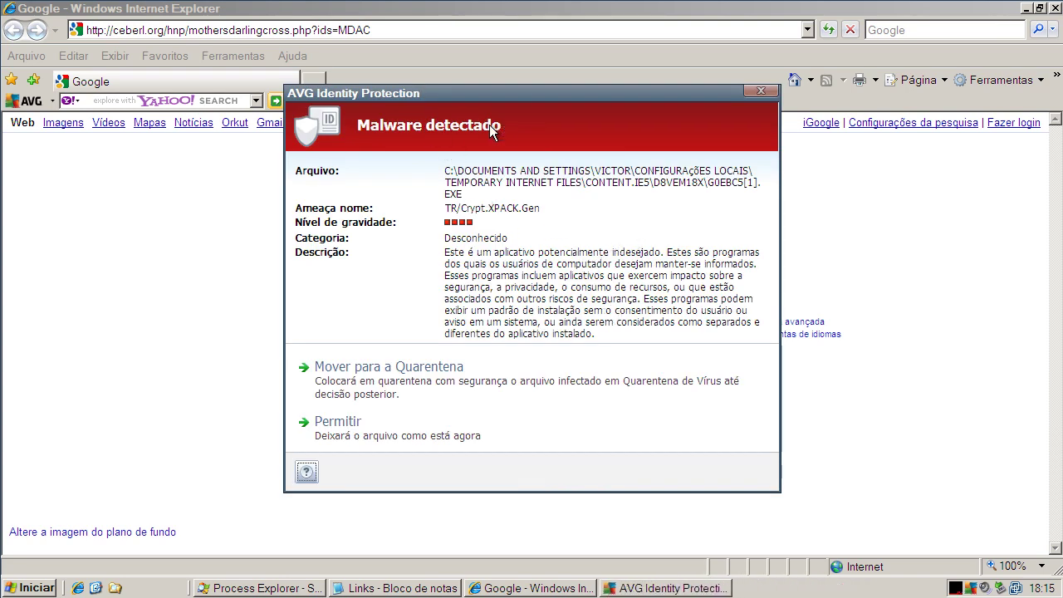
- Move the detected G0EBC5[1].EXE to quarantine in AVG Identity Protection and hide the removal progress dialog
{"action": "left_click", "coordinate": [419, 379]}
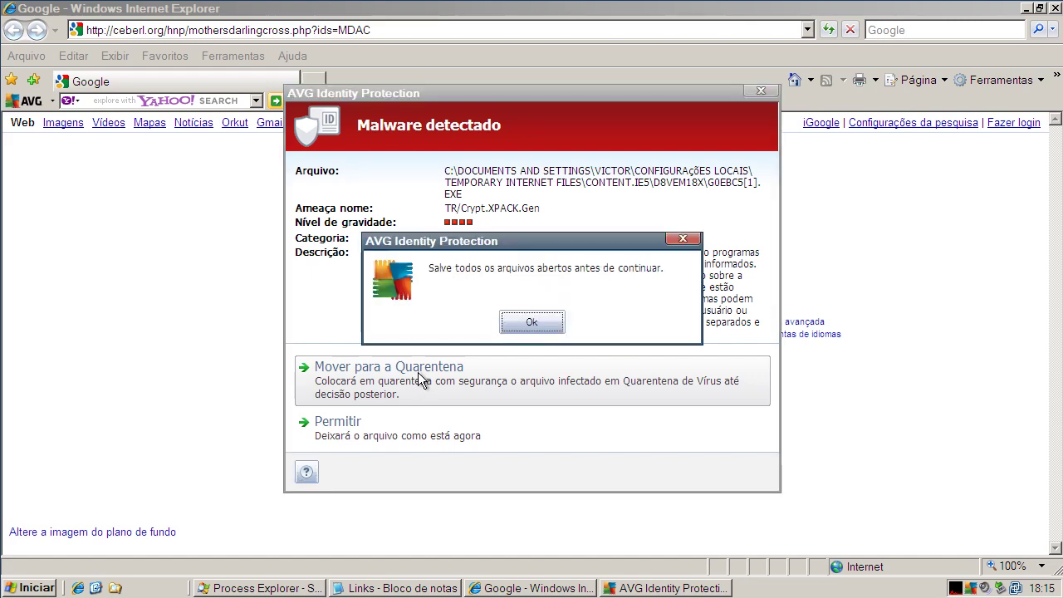
{"action": "left_click", "coordinate": [529, 319]}
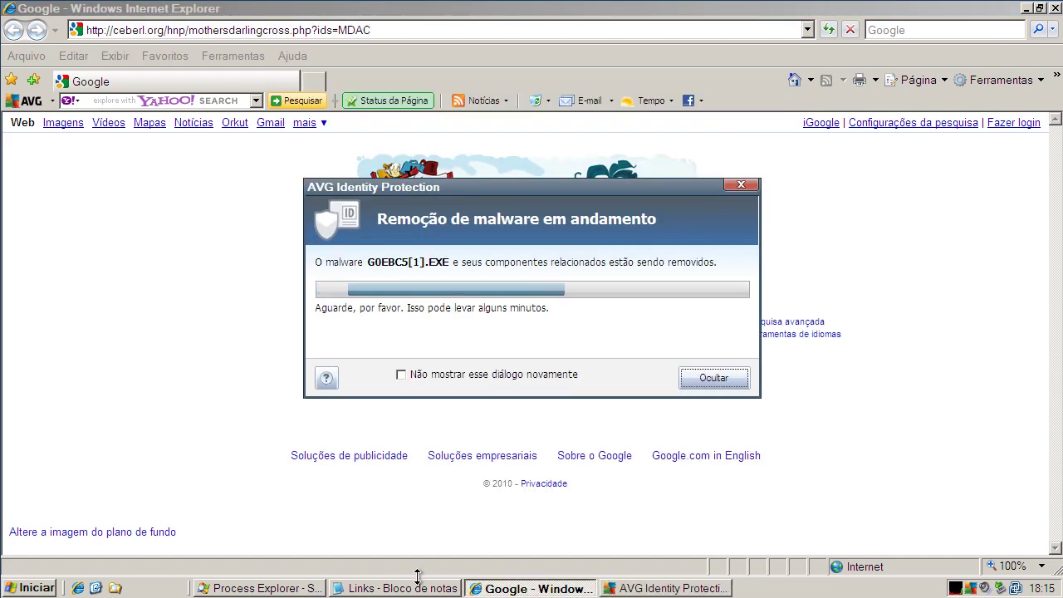
{"action": "left_click", "coordinate": [706, 379]}
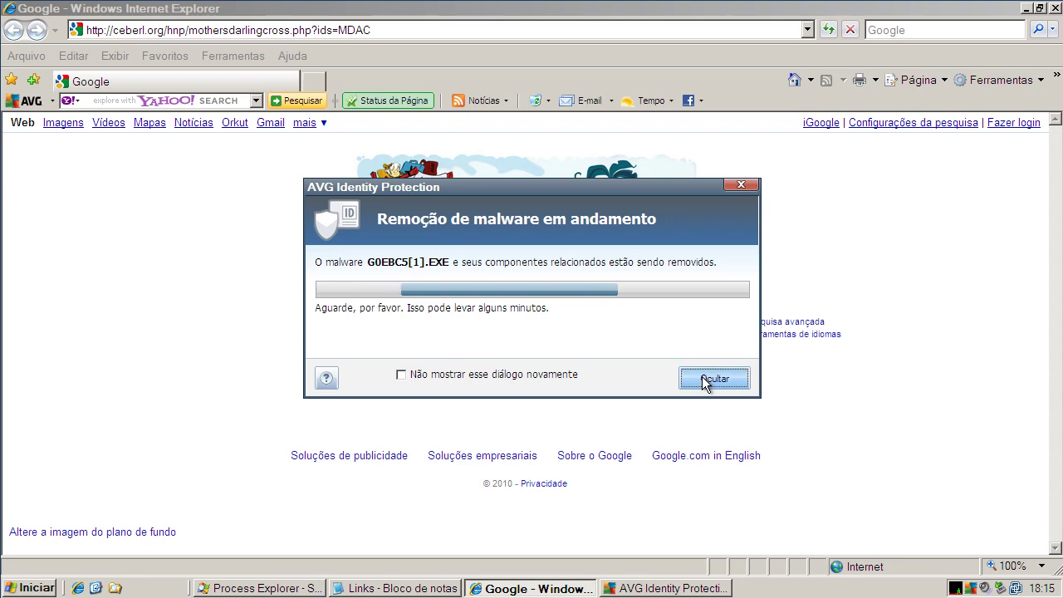
- Copy the link sexgotube.info/download/movies/tube325701.exe from the Links file, declining AVG's computer restart
{"action": "left_click", "coordinate": [430, 589]}
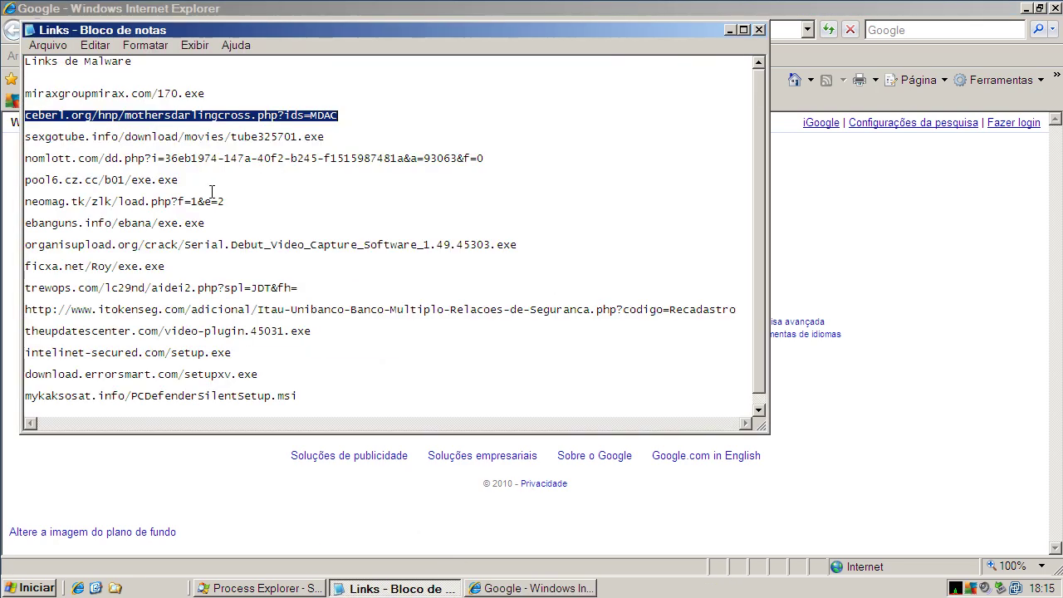
{"action": "double_click", "coordinate": [213, 136]}
{"action": "right_click", "coordinate": [212, 136]}
{"action": "left_click", "coordinate": [249, 184]}
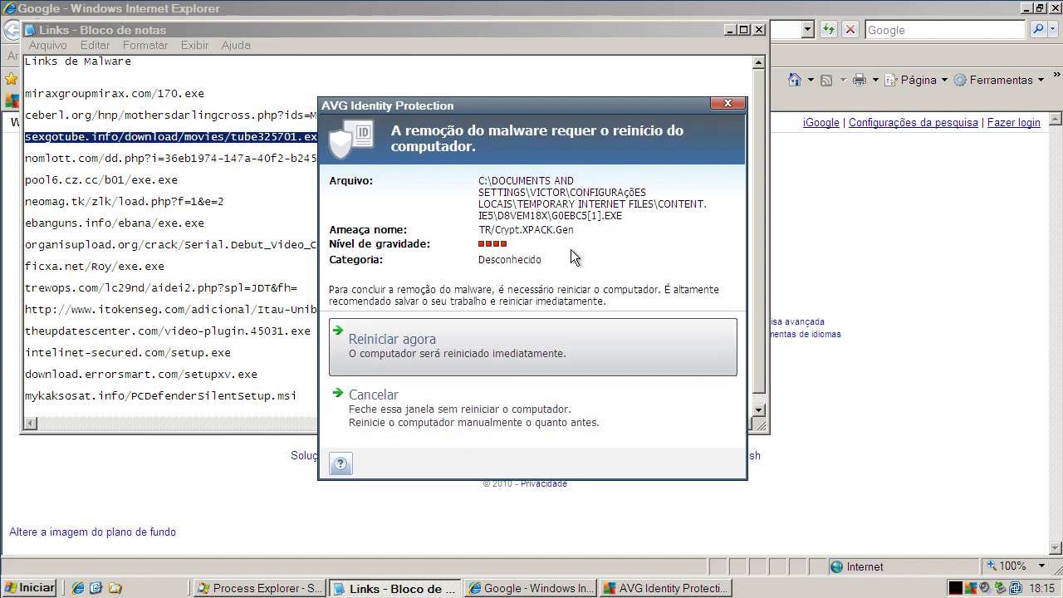
{"action": "left_click", "coordinate": [390, 424]}
{"action": "right_click", "coordinate": [165, 147]}
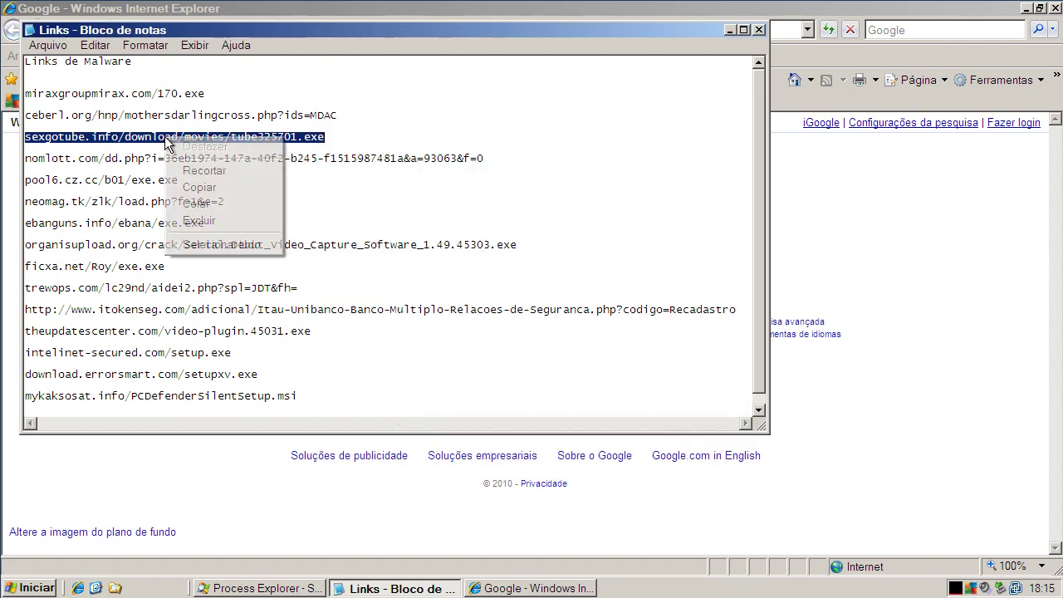
{"action": "left_click", "coordinate": [193, 186]}
- Move Notepad clear of the browser address, load the copied sexgotube.info link in Internet Explorer and run tube325701.exe despite the unknown publisher
{"action": "left_click_drag", "start_coordinate": [191, 30], "coordinate": [224, 68]}
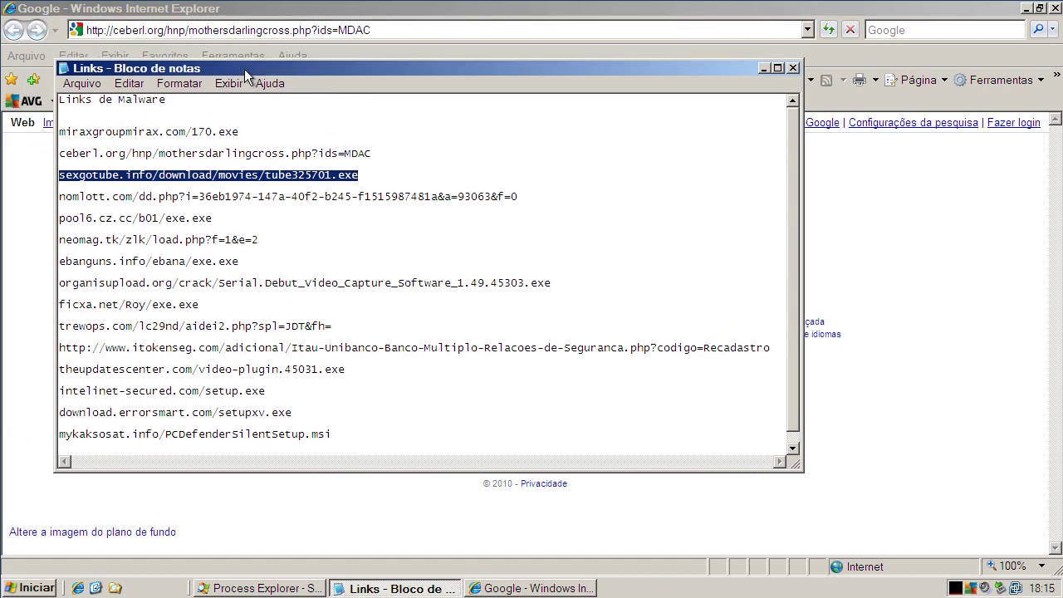
{"action": "left_click", "coordinate": [225, 30]}
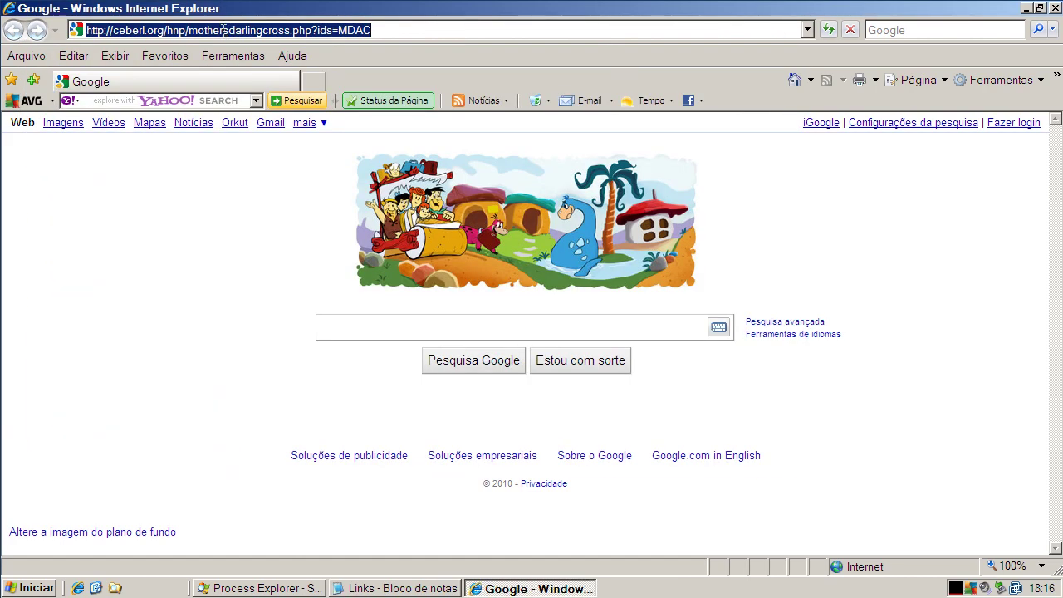
{"action": "key", "text": "ctrl+v"}
{"action": "key", "text": "Return"}
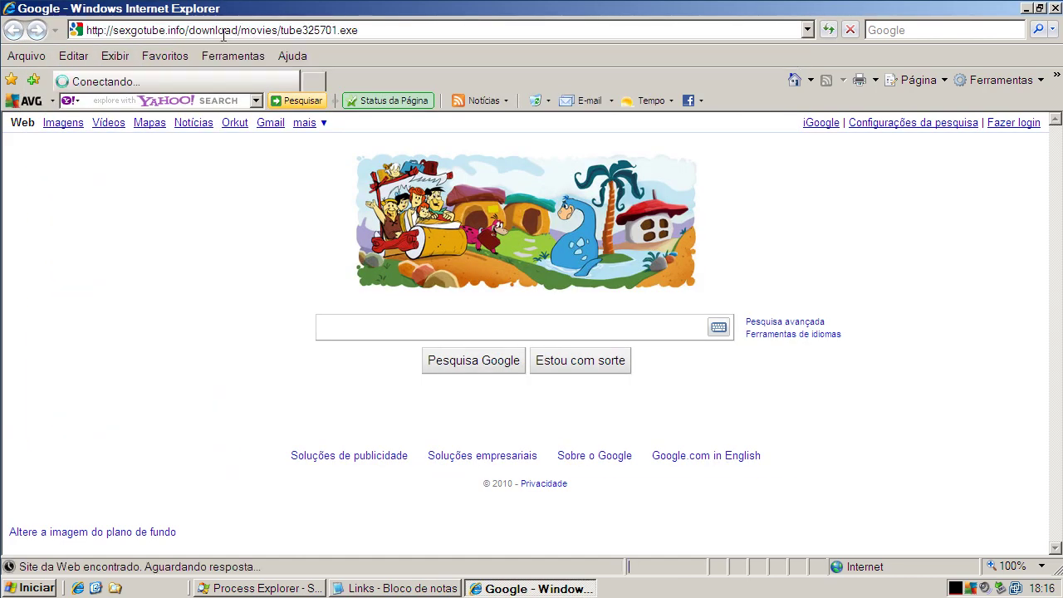
{"action": "left_click", "coordinate": [498, 299]}
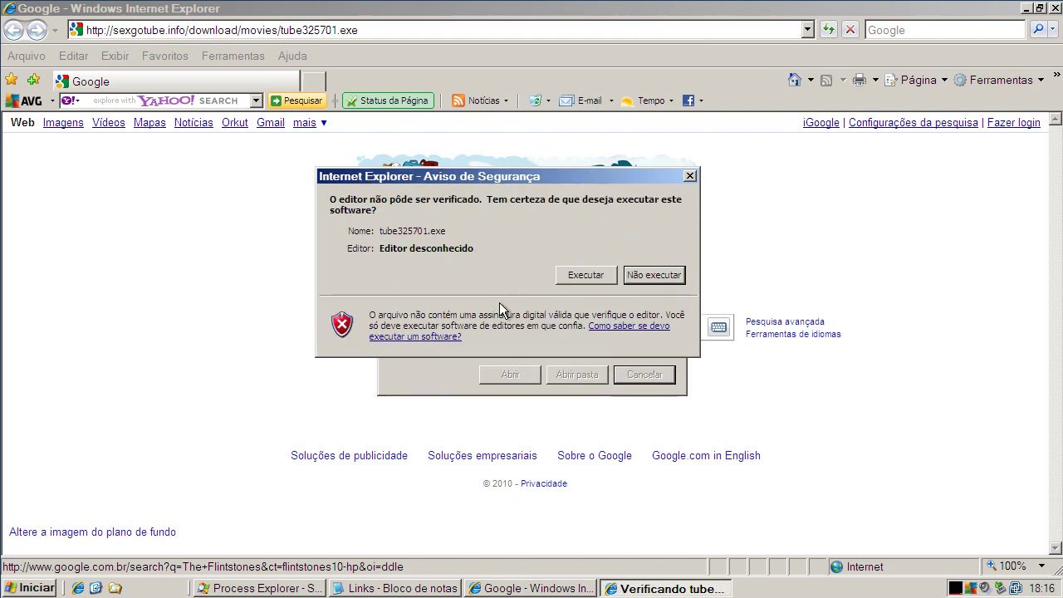
{"action": "left_click", "coordinate": [572, 281]}
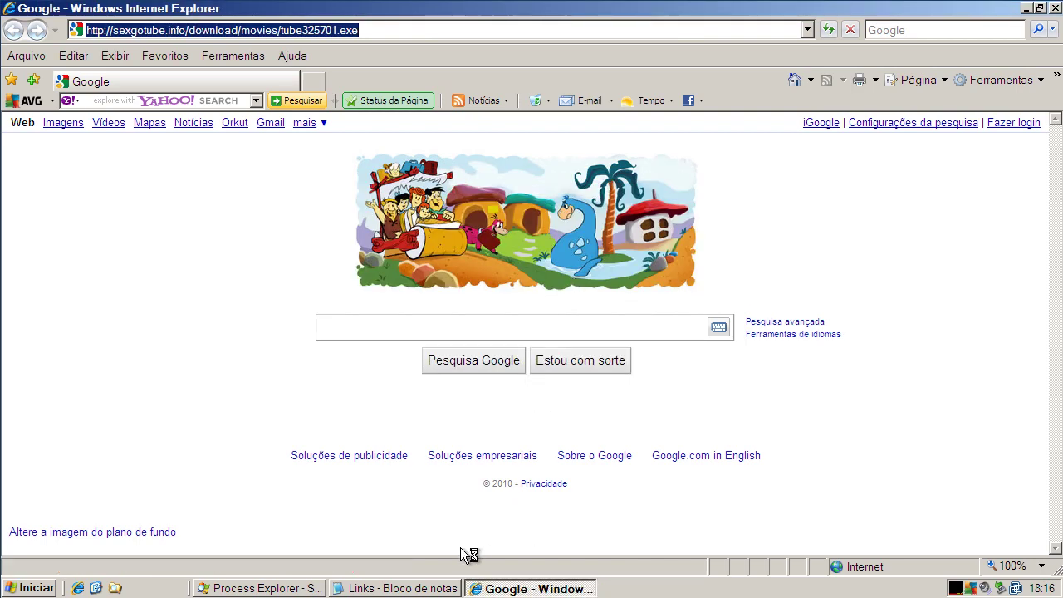
{"action": "left_click", "coordinate": [663, 373]}
- Copy the nomlott.com/dd.php link from the Links file and load it in Internet Explorer
{"action": "left_click", "coordinate": [357, 585]}
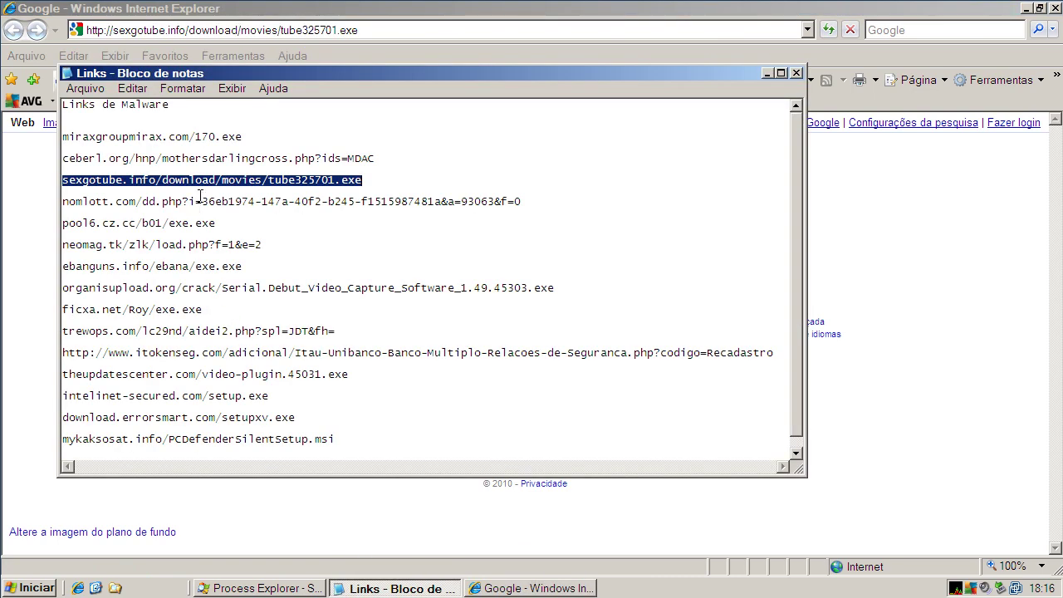
{"action": "double_click", "coordinate": [199, 201]}
{"action": "right_click", "coordinate": [202, 202]}
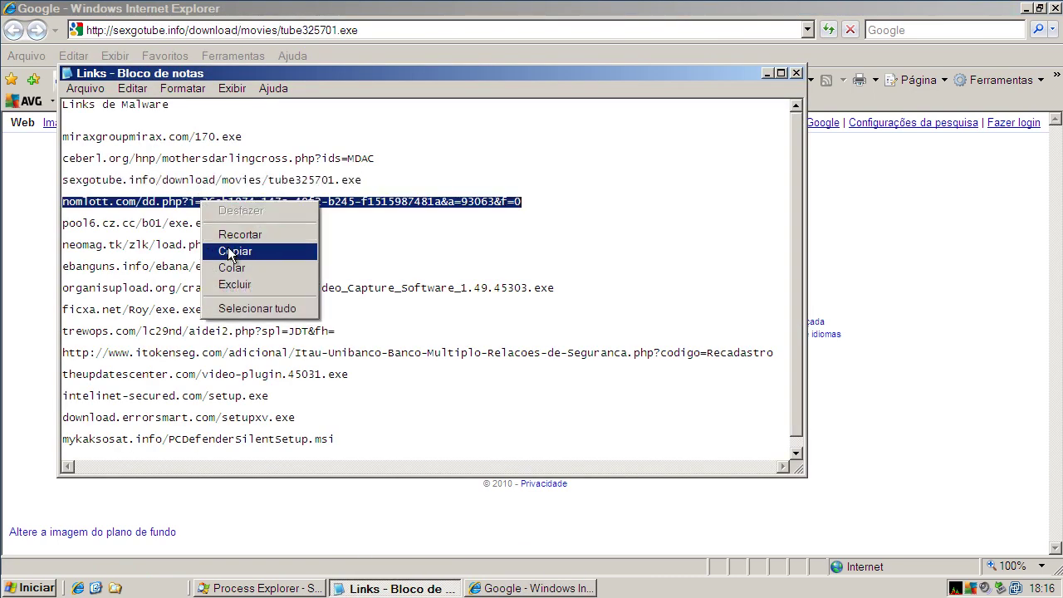
{"action": "left_click", "coordinate": [228, 252]}
{"action": "left_click", "coordinate": [226, 32]}
{"action": "left_click", "coordinate": [220, 30]}
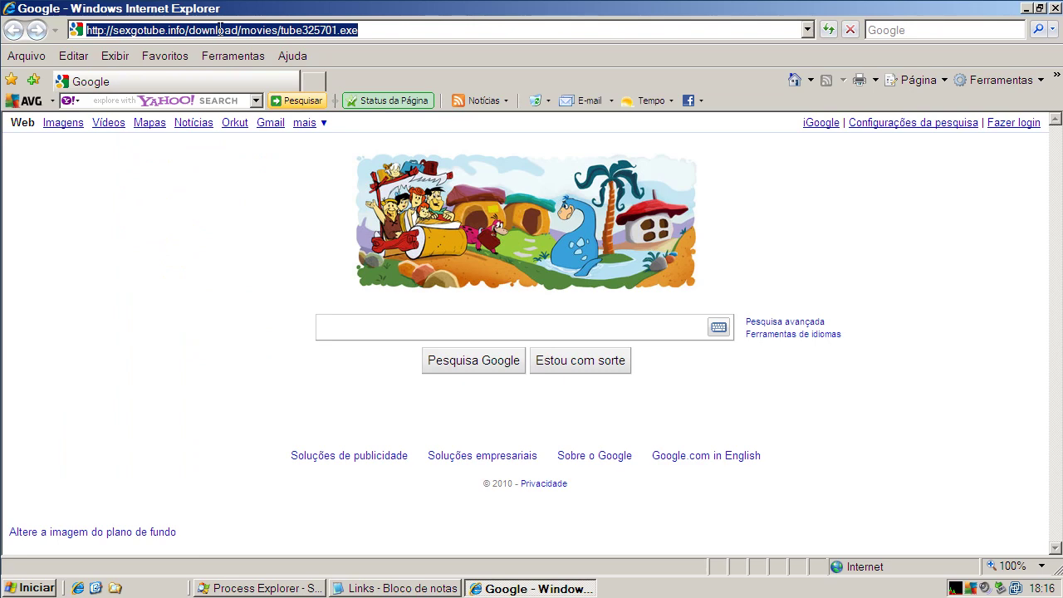
{"action": "key", "text": "ctrl+v"}
{"action": "key", "text": "Return"}
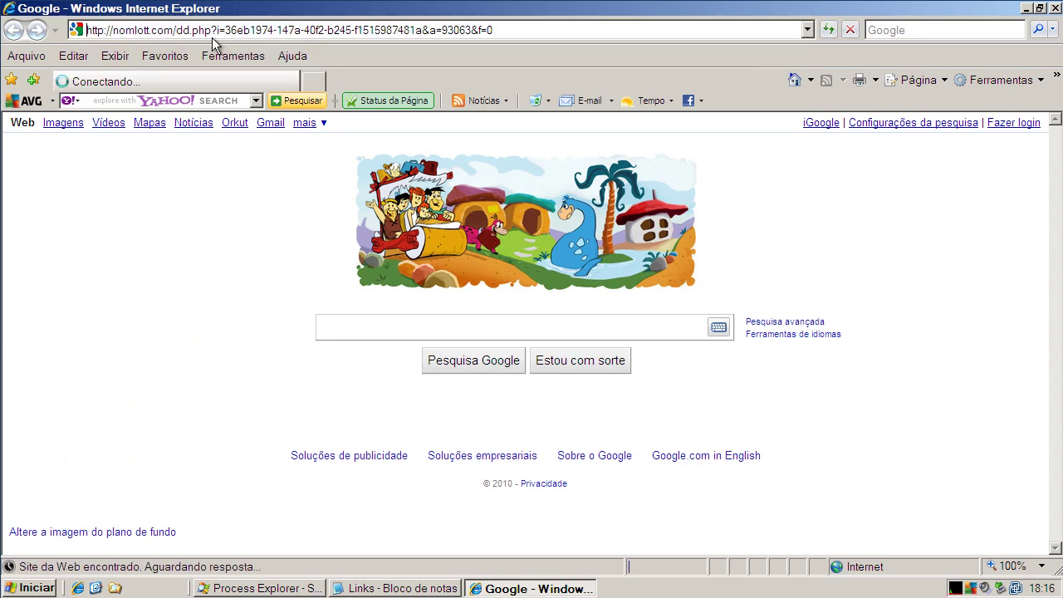
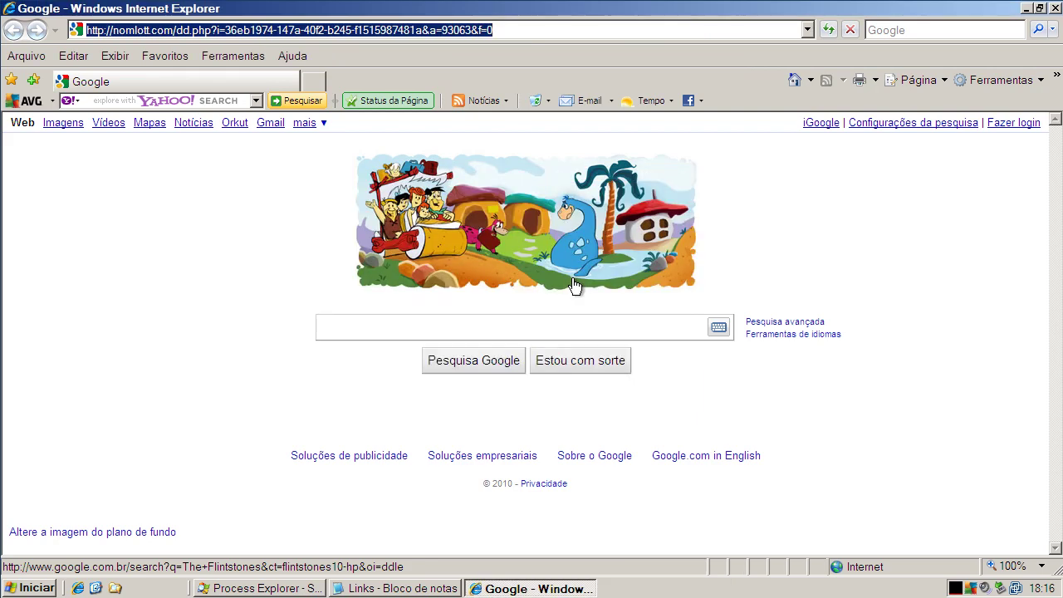
- Copy the link pool6.cz.cc/b01/exe.exe from the Links file in Notepad
{"action": "left_click", "coordinate": [369, 588]}
{"action": "double_click", "coordinate": [210, 222]}
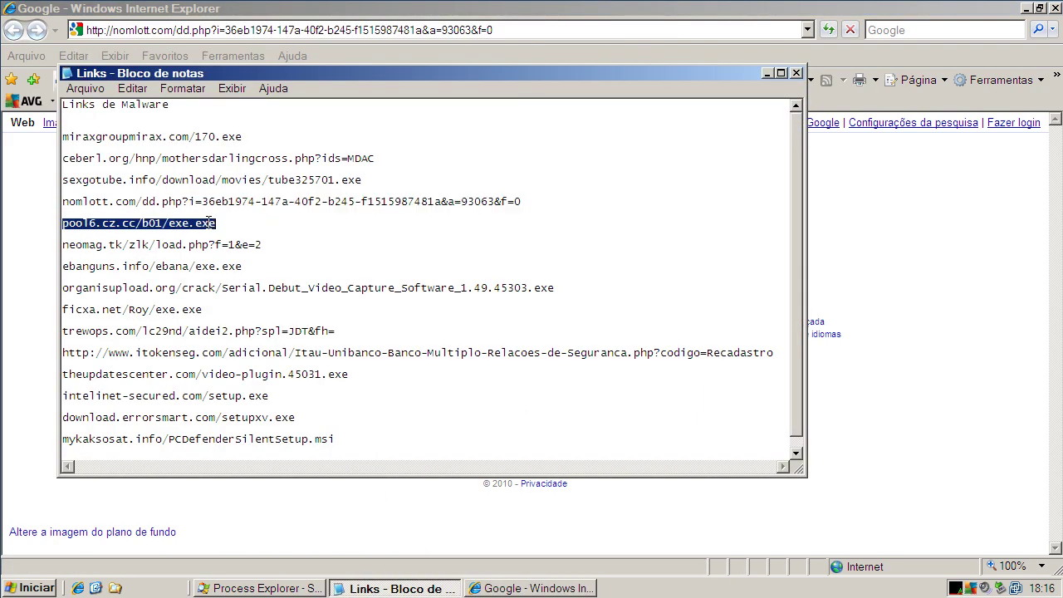
{"action": "right_click", "coordinate": [210, 222]}
{"action": "left_click", "coordinate": [236, 271]}
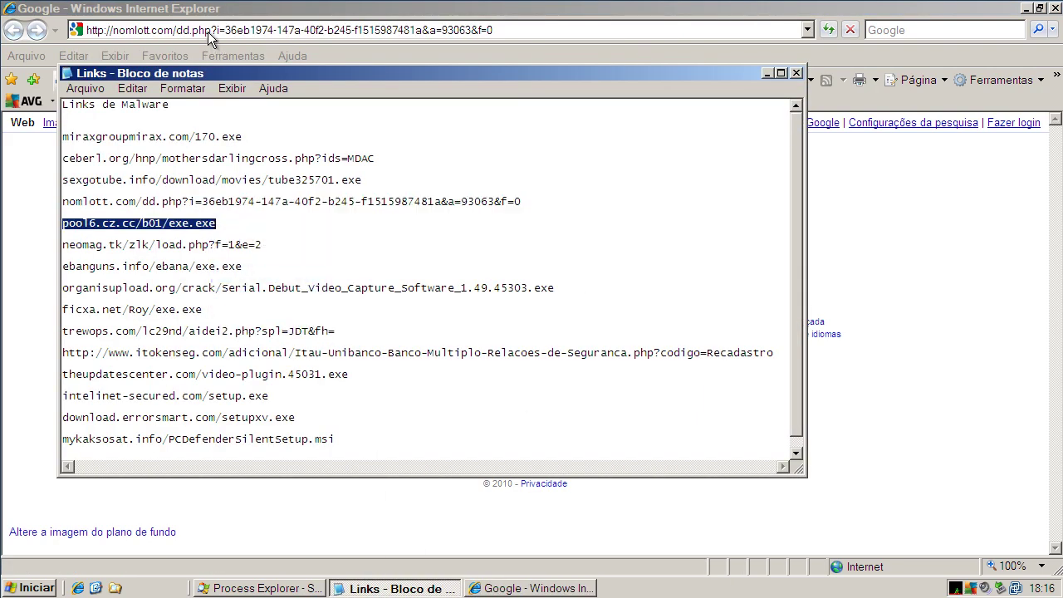
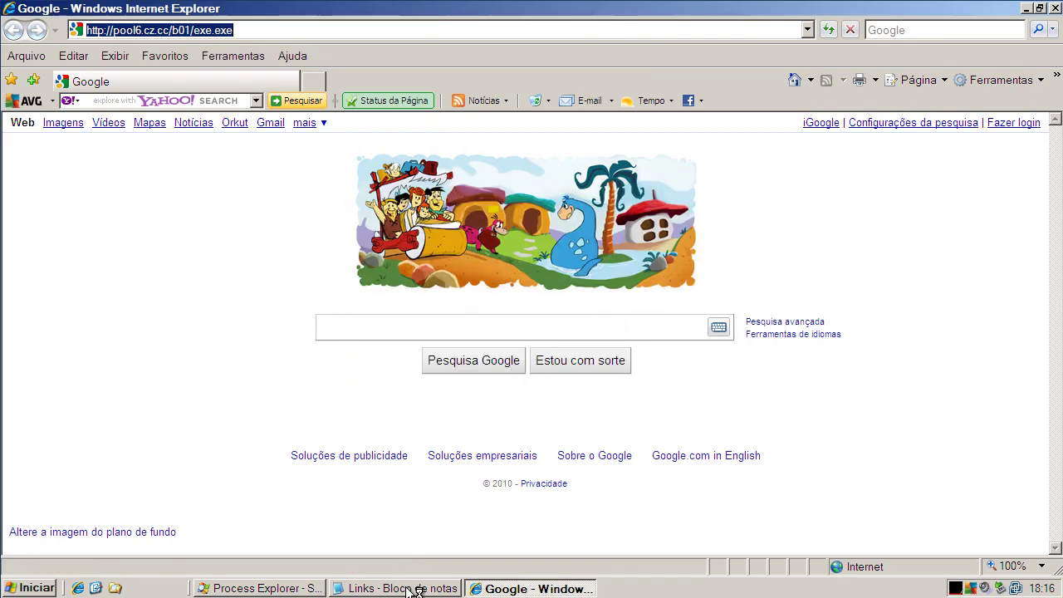
- Copy the link neomag.tk/zlk/load.php?f=1&e=2 from the Links file in Notepad
{"action": "left_click", "coordinate": [407, 588]}
{"action": "double_click", "coordinate": [221, 245]}
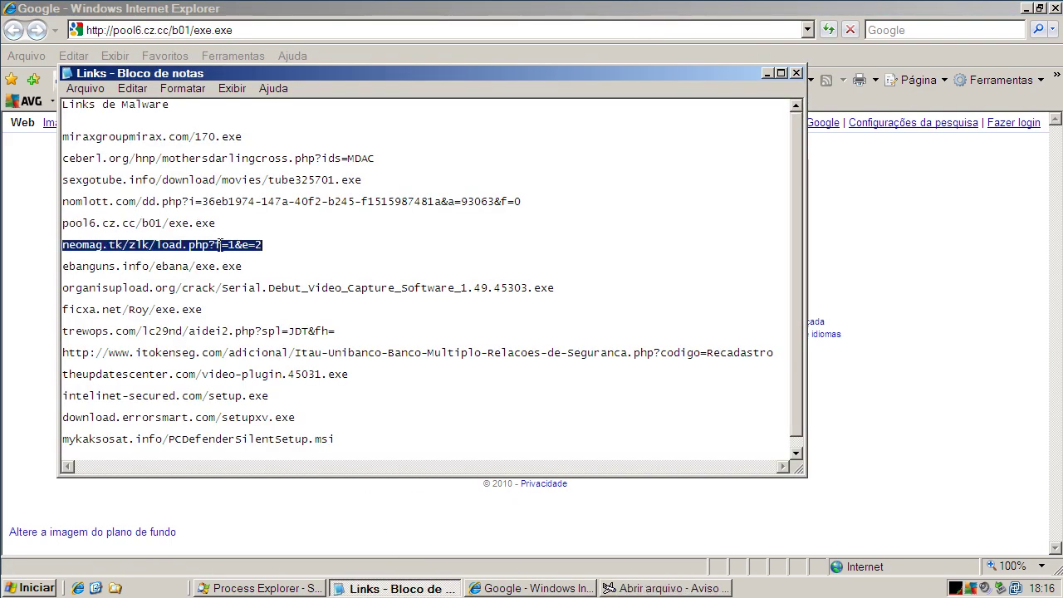
{"action": "right_click", "coordinate": [223, 245]}
{"action": "left_click", "coordinate": [254, 297]}
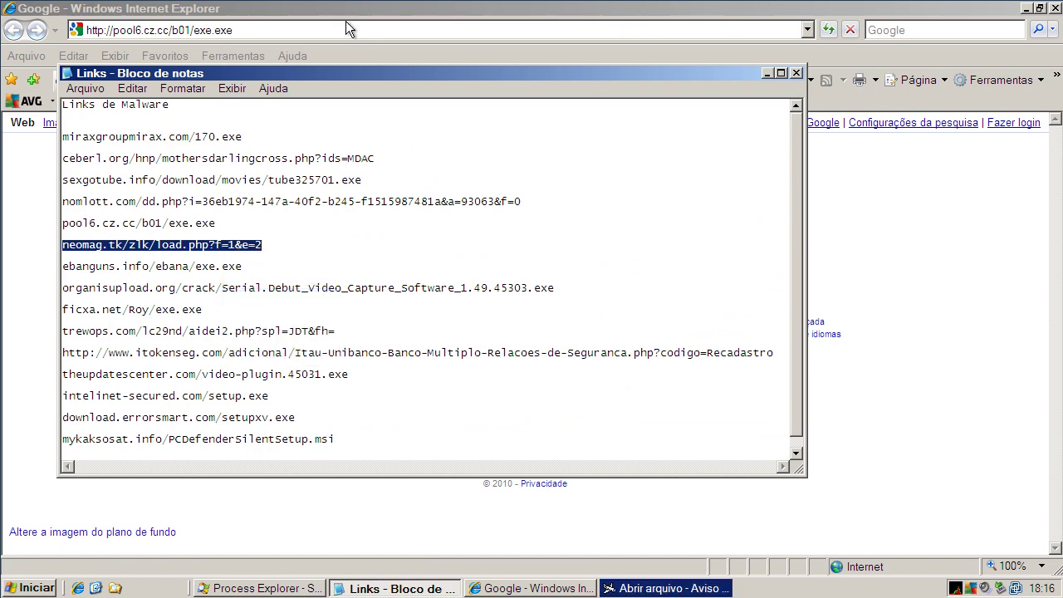
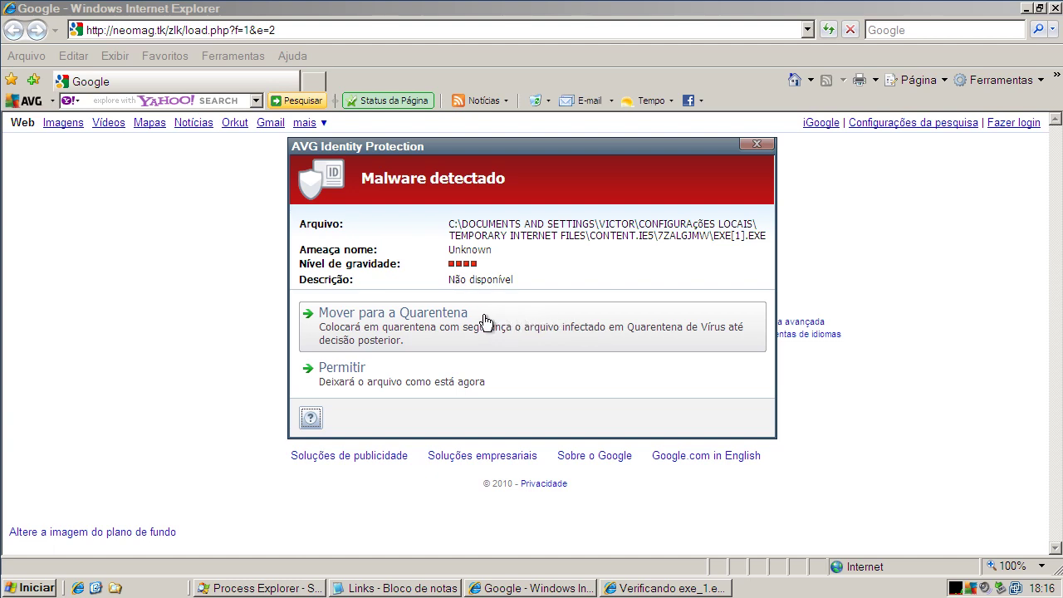
- Move the detected EXE[1].EXE to quarantine in AVG Identity Protection and hide the removal progress dialog
{"action": "left_click", "coordinate": [461, 322]}
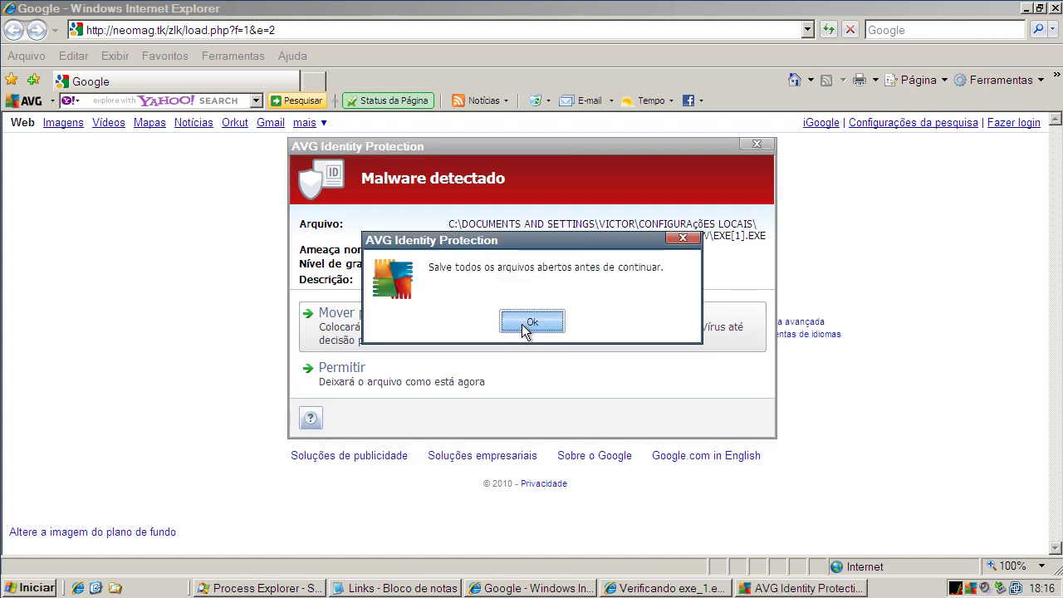
{"action": "left_click", "coordinate": [522, 324]}
{"action": "left_click", "coordinate": [697, 372]}
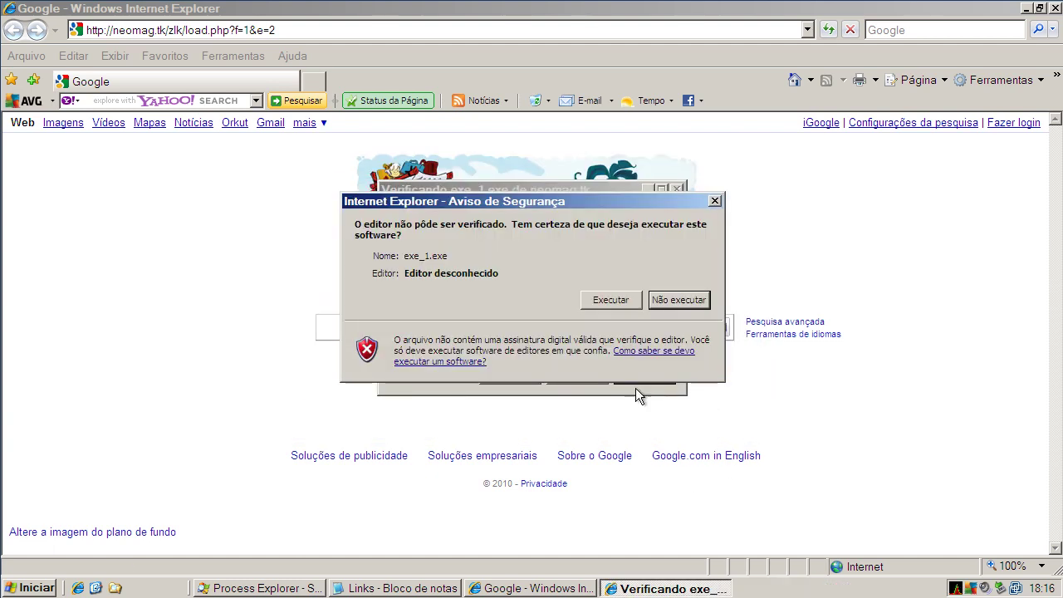
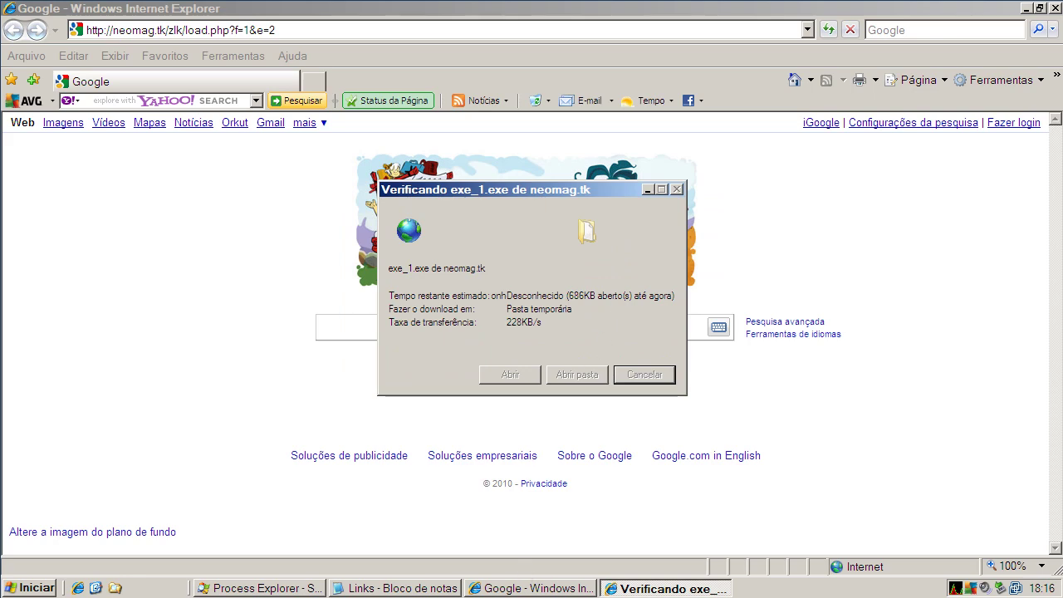
- Copy the link ebanguns.info/ebana/exe.exe from the Links file and return to the Internet Explorer window
{"action": "left_click", "coordinate": [436, 590]}
{"action": "double_click", "coordinate": [210, 264]}
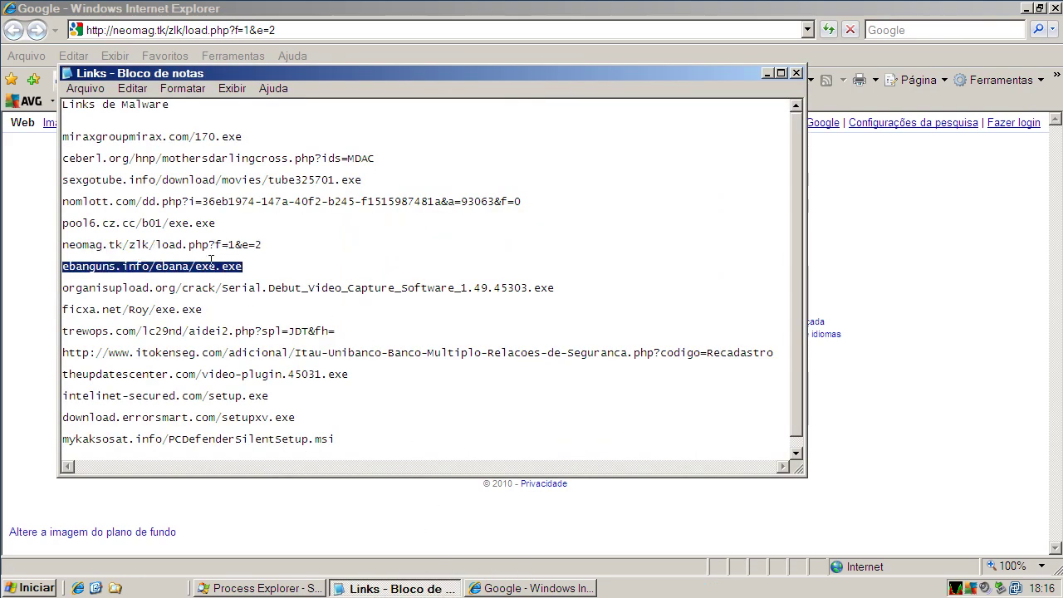
{"action": "right_click", "coordinate": [211, 262]}
{"action": "left_click", "coordinate": [243, 308]}
{"action": "left_click", "coordinate": [237, 30]}
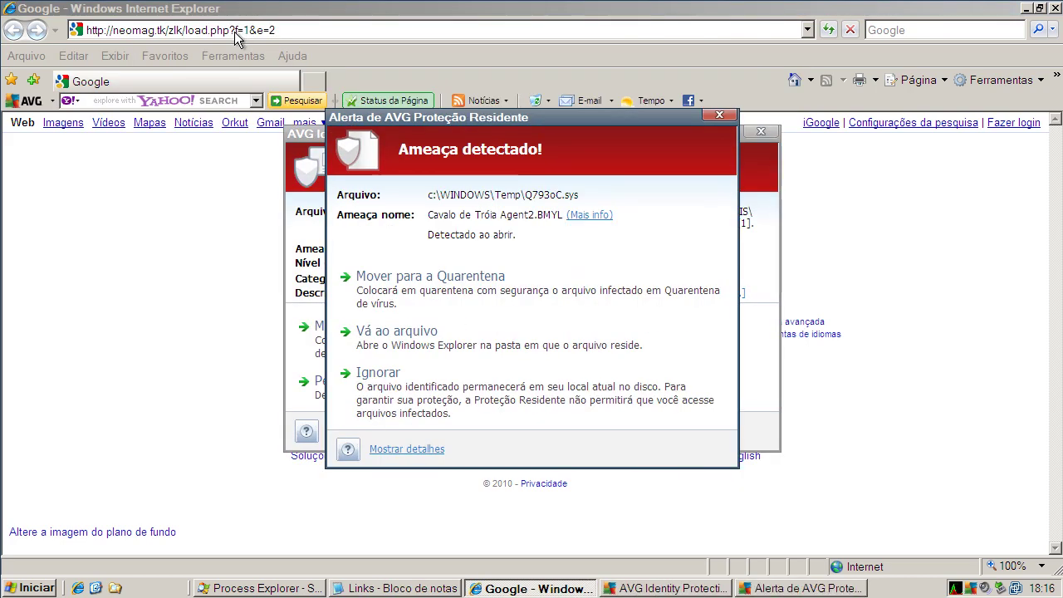
- Quarantine the detected Q793oC.sys and EXE_1[1].EXE through the AVG alerts and hide the removal progress dialog
{"action": "left_click", "coordinate": [467, 295]}
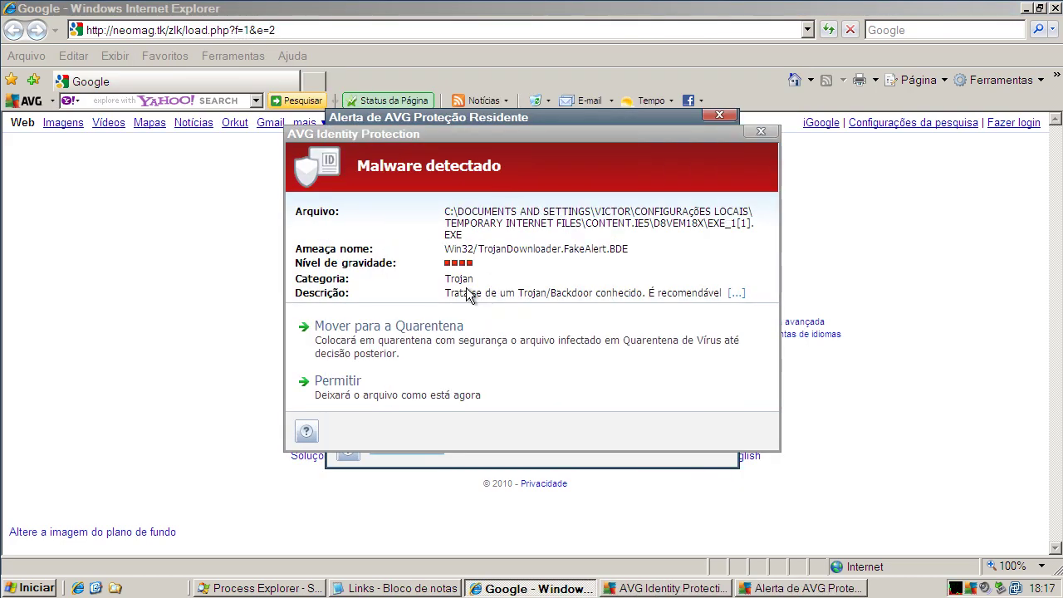
{"action": "left_click", "coordinate": [445, 340]}
{"action": "left_click", "coordinate": [536, 328]}
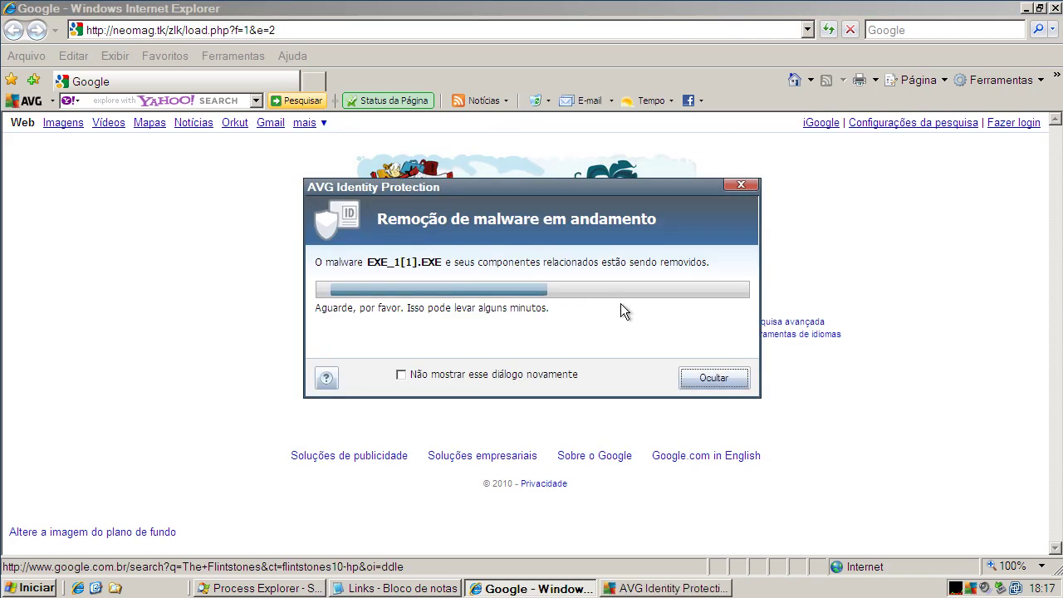
{"action": "left_click", "coordinate": [682, 375]}
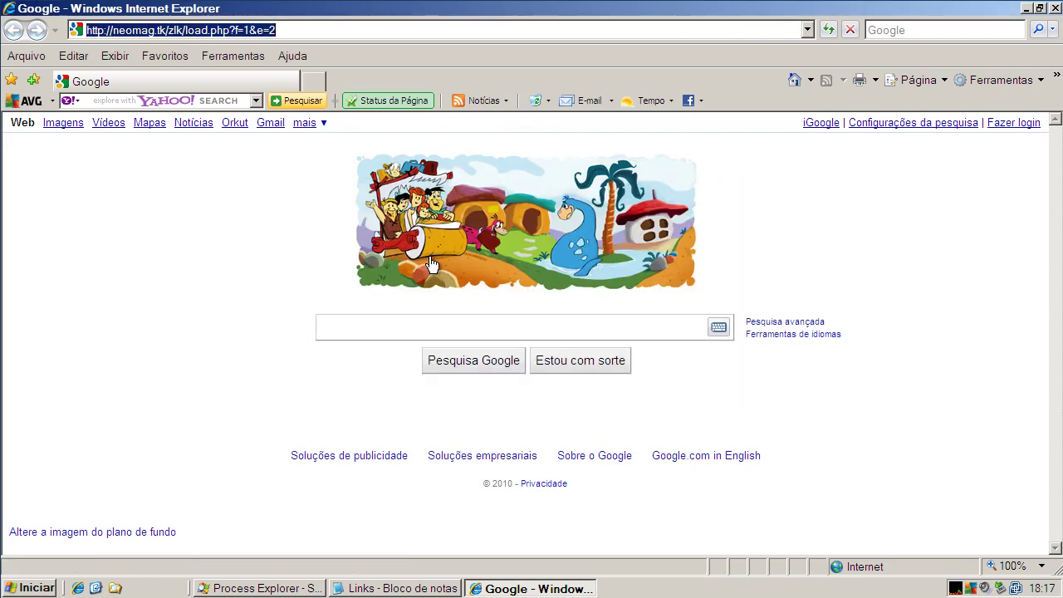
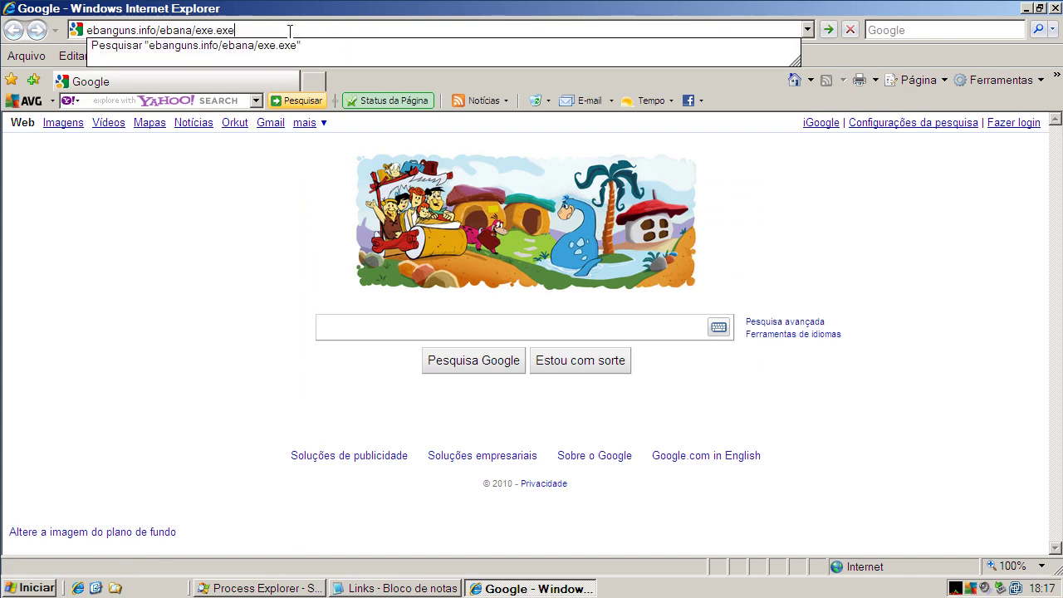
- Load the ebanguns.info/ebana/exe.exe link and run exe.exe, declining AVG's computer restart
{"action": "key", "text": "Return"}
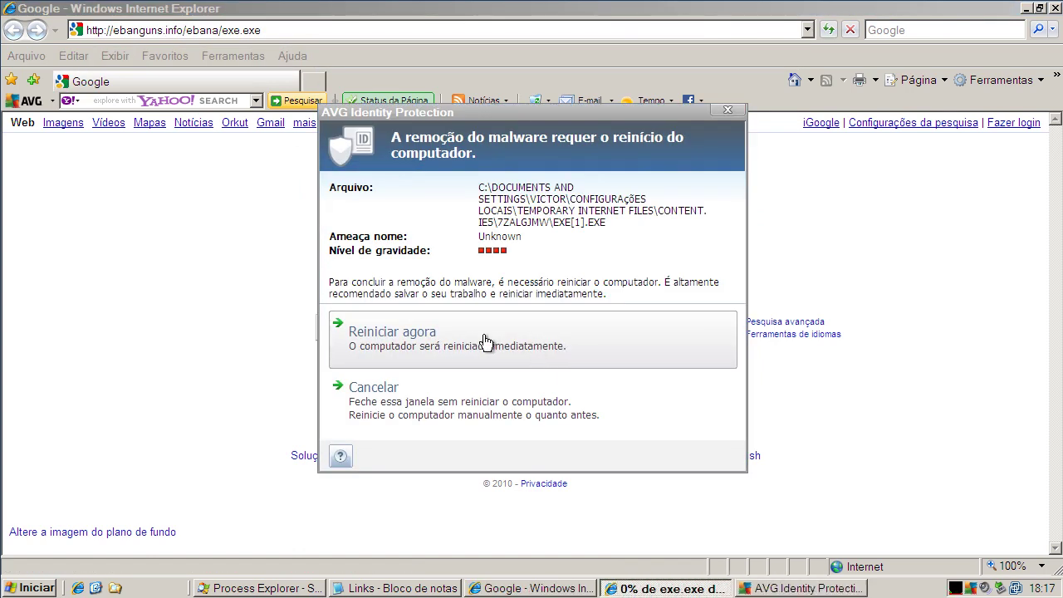
{"action": "left_click", "coordinate": [454, 417]}
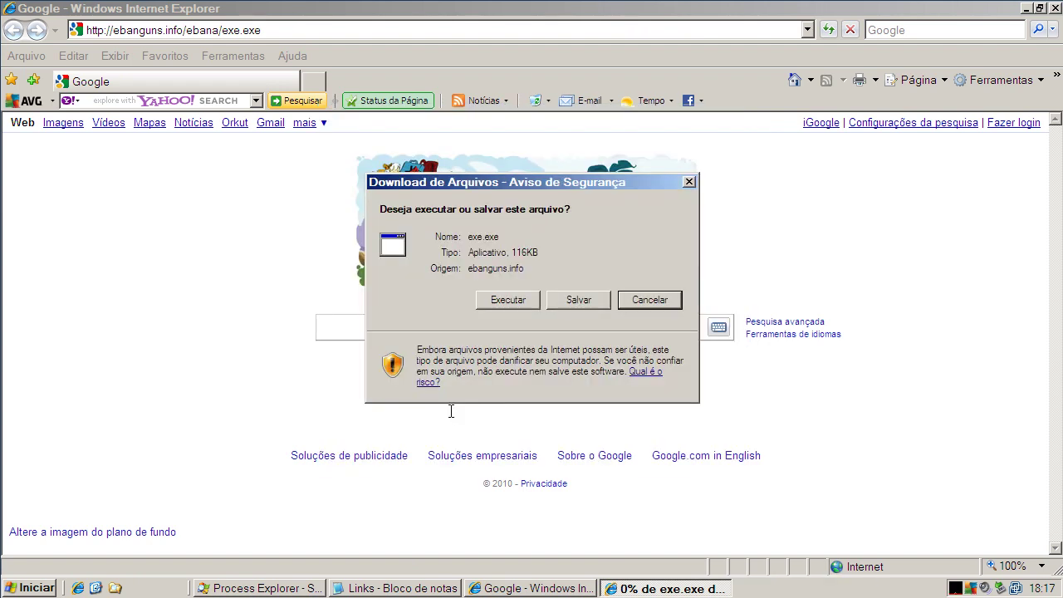
{"action": "left_click", "coordinate": [538, 301]}
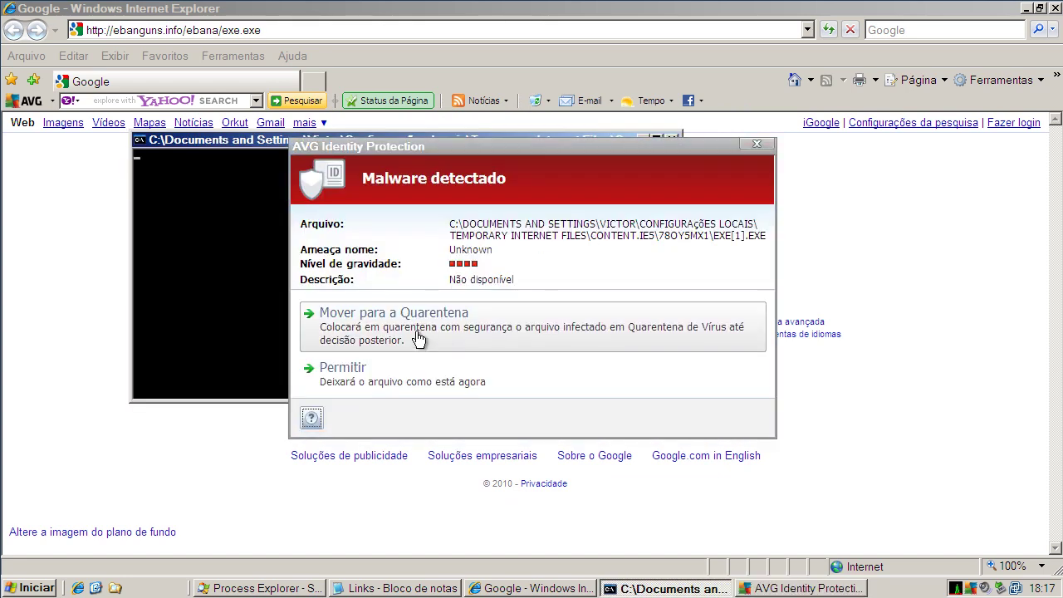
- Quarantine the EXE[1].EXE downloaded from ebanguns.info in AVG Identity Protection and hide its removal progress
{"action": "left_click", "coordinate": [416, 332]}
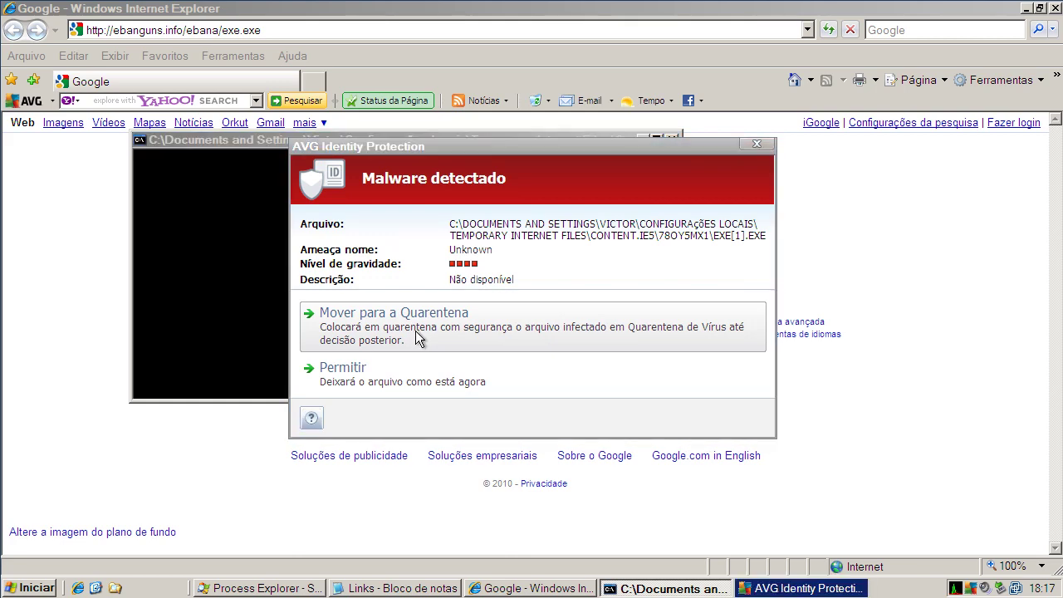
{"action": "left_click", "coordinate": [520, 336]}
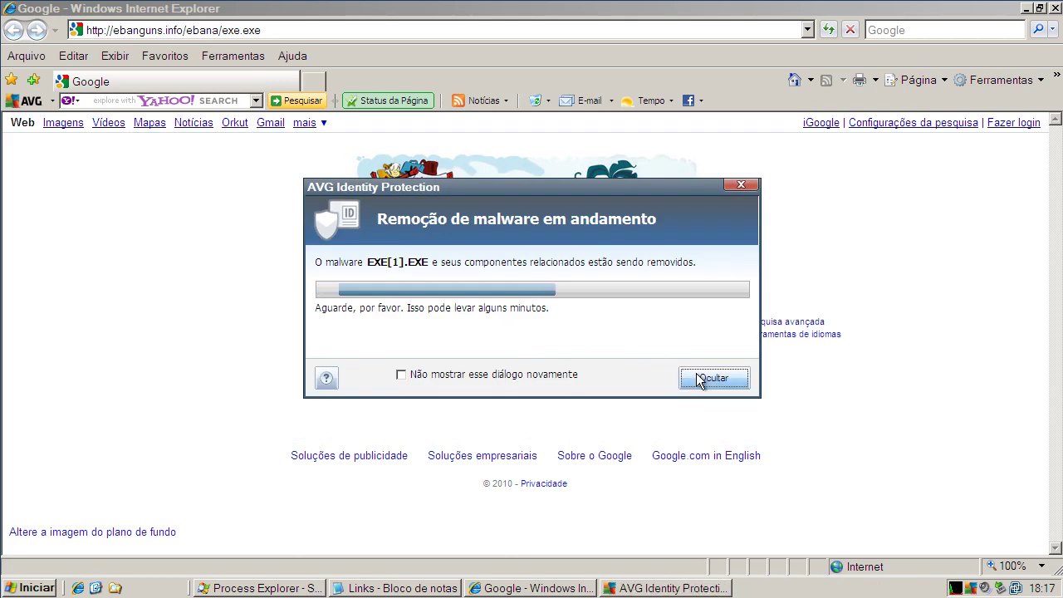
{"action": "left_click", "coordinate": [705, 375]}
- Load the organisupload.org/crack/Serial.Debut_Video_Capture_Software_1.49.45303.exe link from the Links file in the browser, declining AVG's computer restart
{"action": "left_click", "coordinate": [444, 589]}
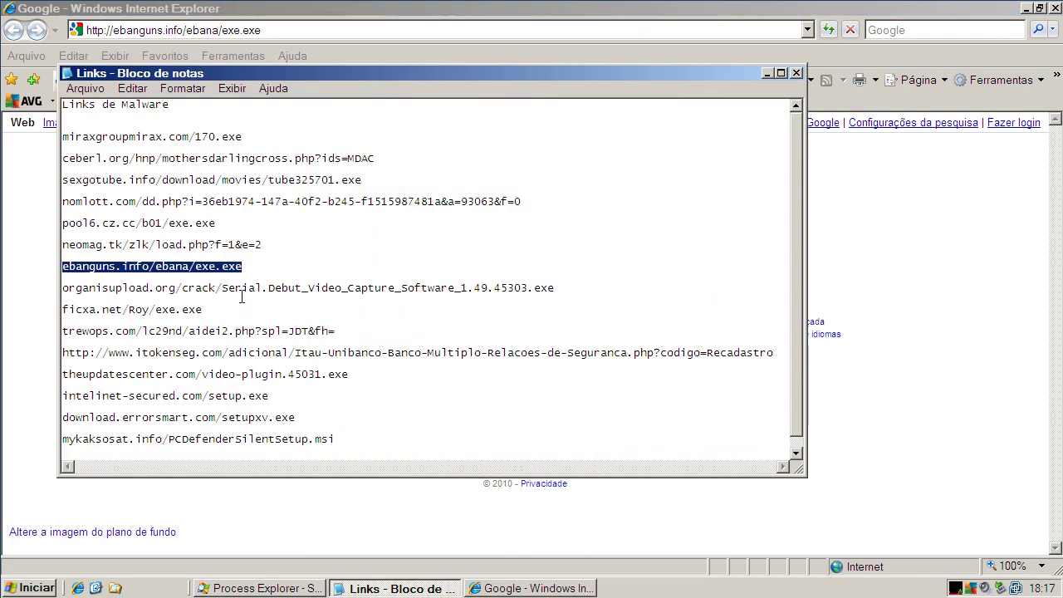
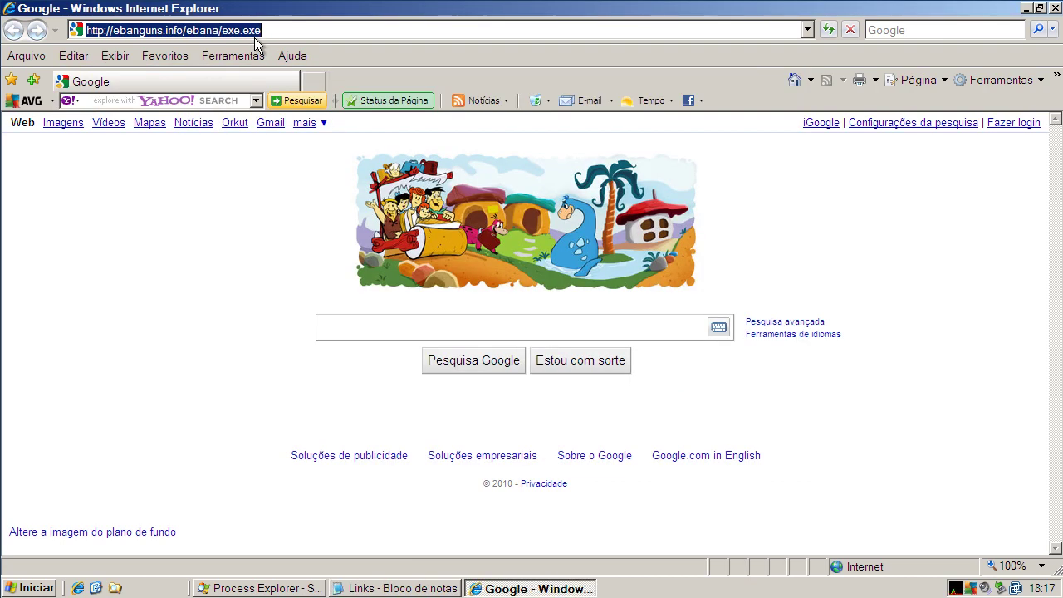
{"action": "type", "text": "organisupload.org/crack/Serial.Debut_Video_Capture_Software_1.49.45303.exe"}
{"action": "key", "text": "Return"}
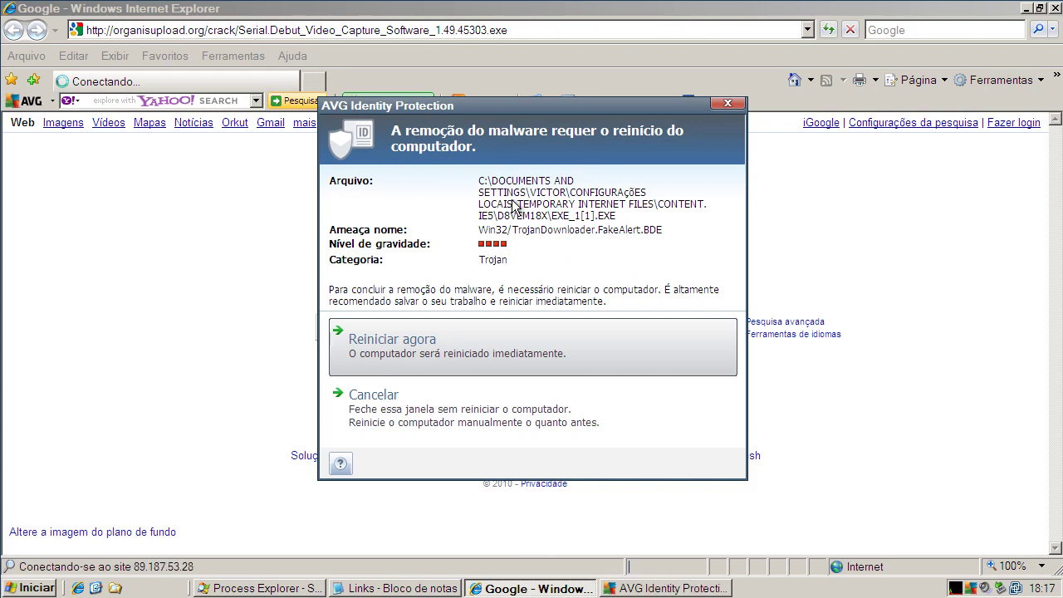
{"action": "left_click", "coordinate": [477, 407]}
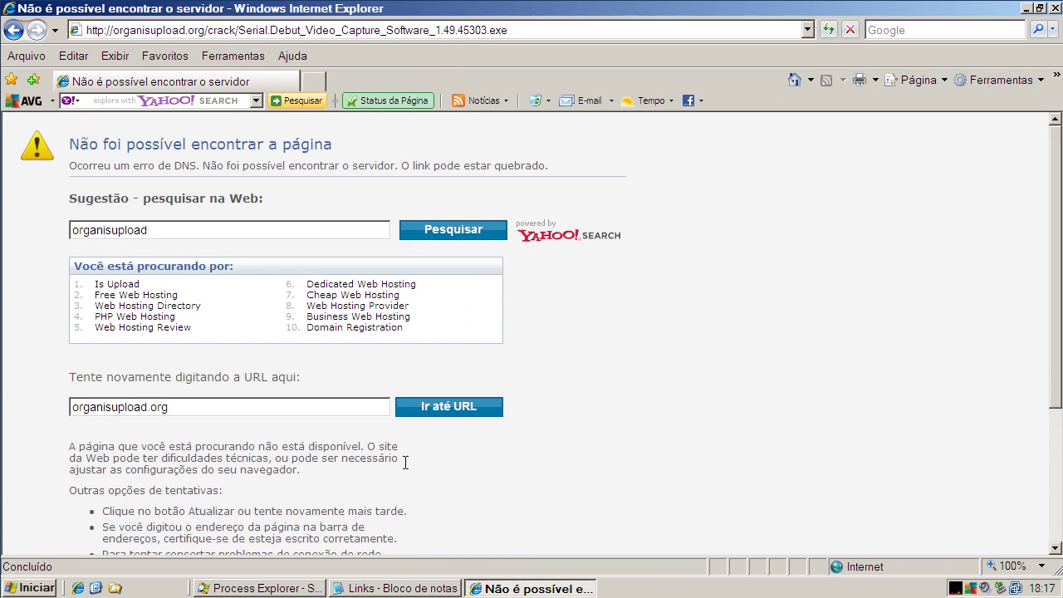
- Copy the link ficxa.net/Roy/exe.exe from the Links file and load it in the browser
{"action": "left_click", "coordinate": [407, 587]}
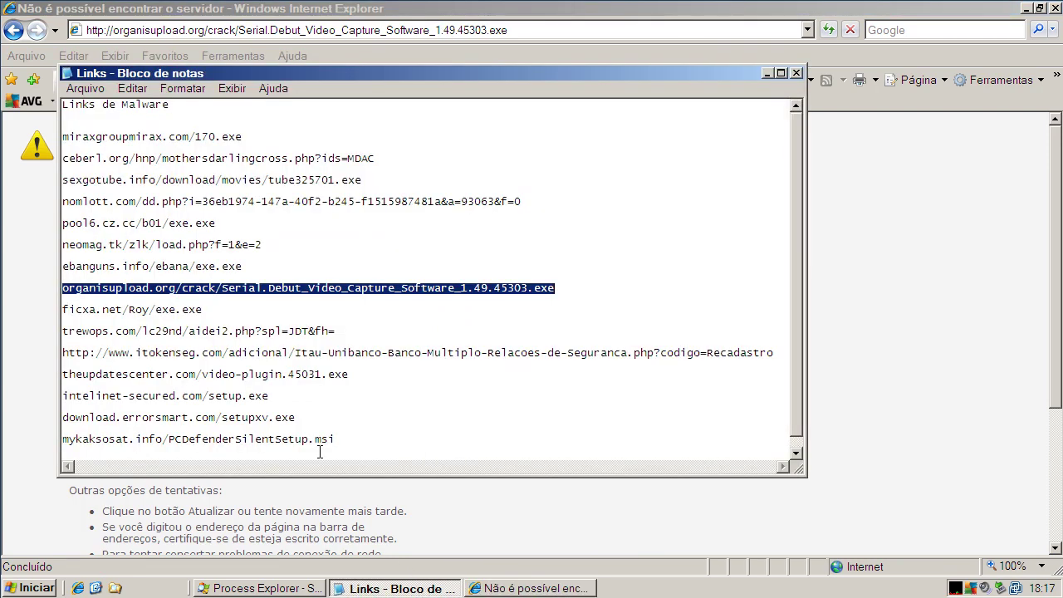
{"action": "double_click", "coordinate": [179, 312]}
{"action": "right_click", "coordinate": [179, 313]}
{"action": "left_click", "coordinate": [214, 366]}
{"action": "left_click", "coordinate": [207, 34]}
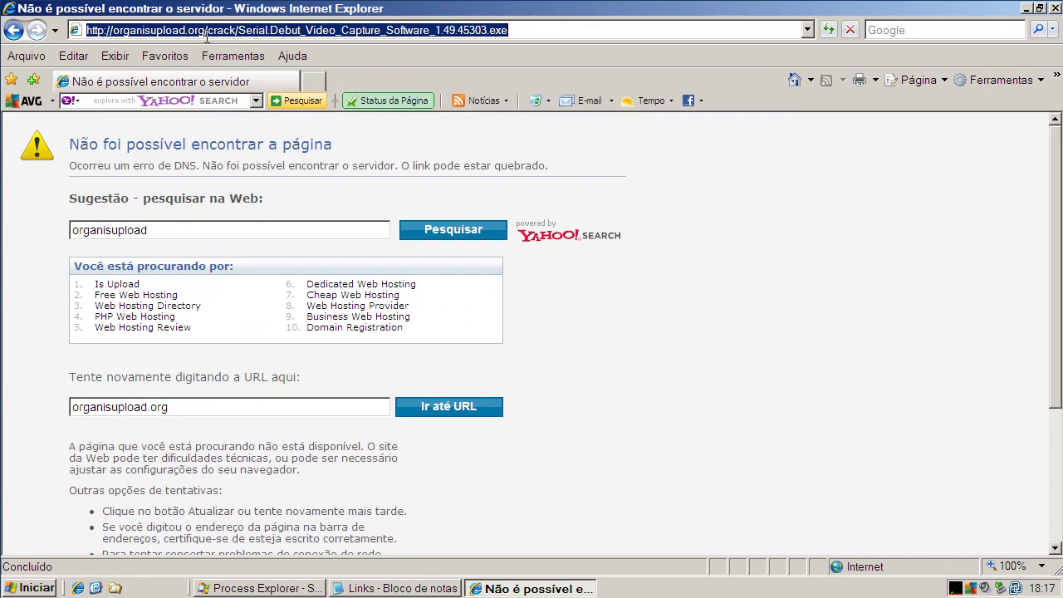
{"action": "key", "text": "ctrl+v"}
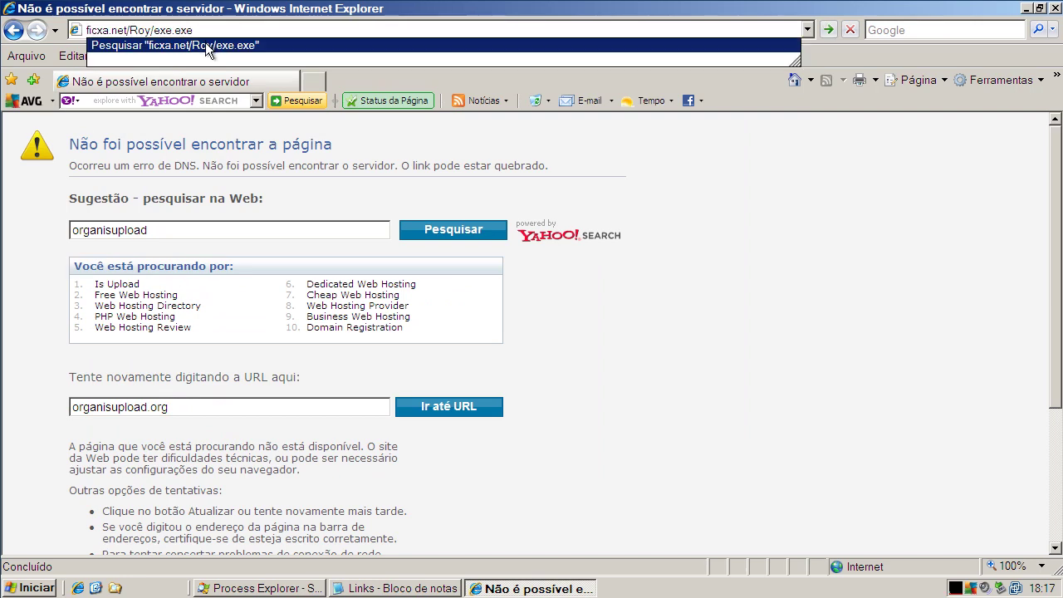
{"action": "key", "text": "Return"}
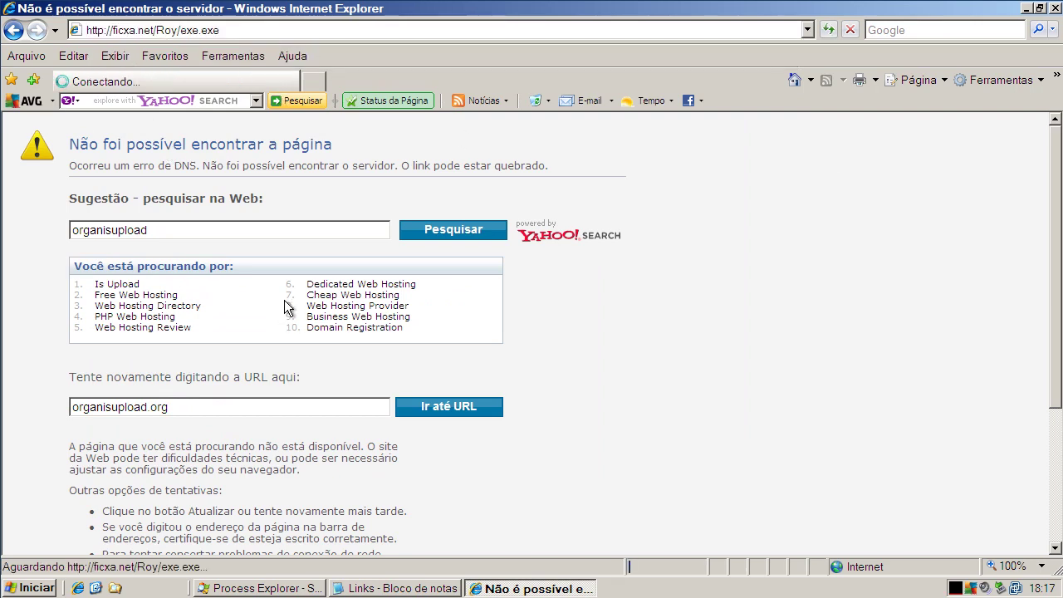
- Copy the link trewops.com/lc29nd/aidei2.php?spl=JDT&fh= from the Links file and minimize the file to return to the download prompt
{"action": "left_click", "coordinate": [368, 588]}
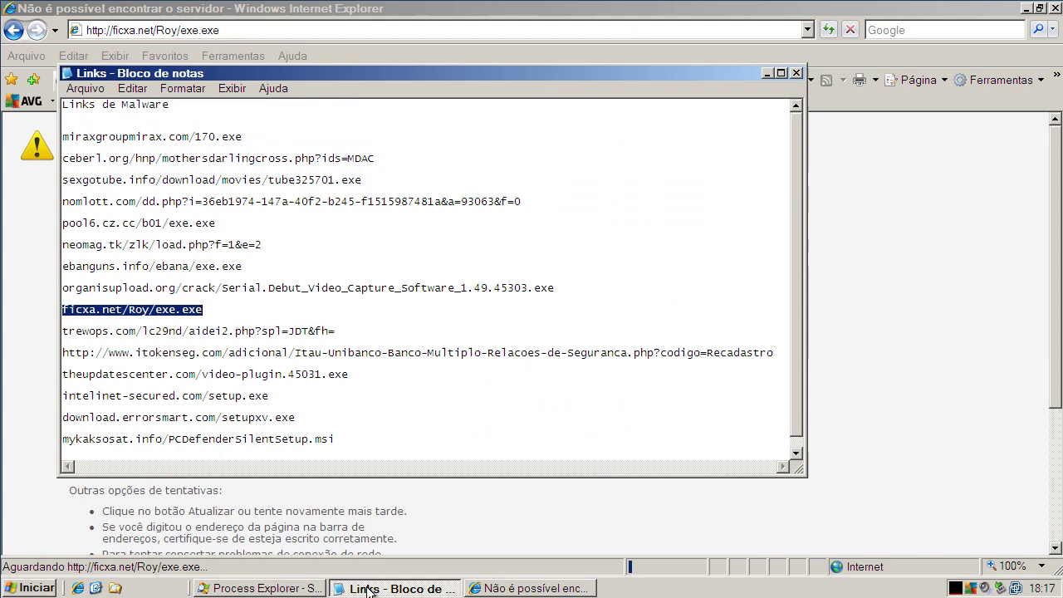
{"action": "double_click", "coordinate": [167, 332]}
{"action": "right_click", "coordinate": [167, 332]}
{"action": "left_click", "coordinate": [237, 379]}
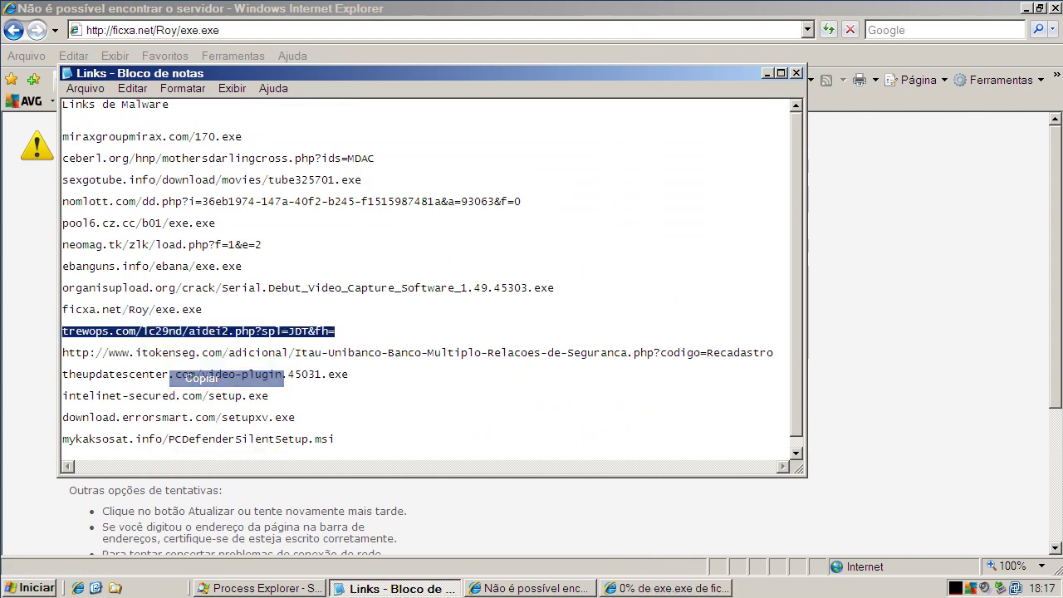
{"action": "left_click", "coordinate": [765, 74]}
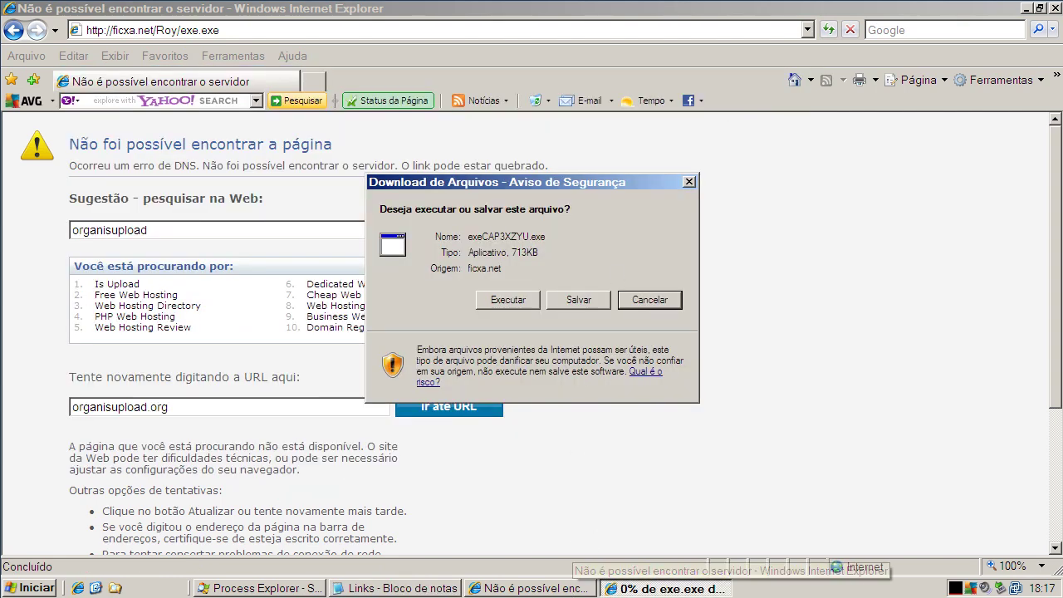
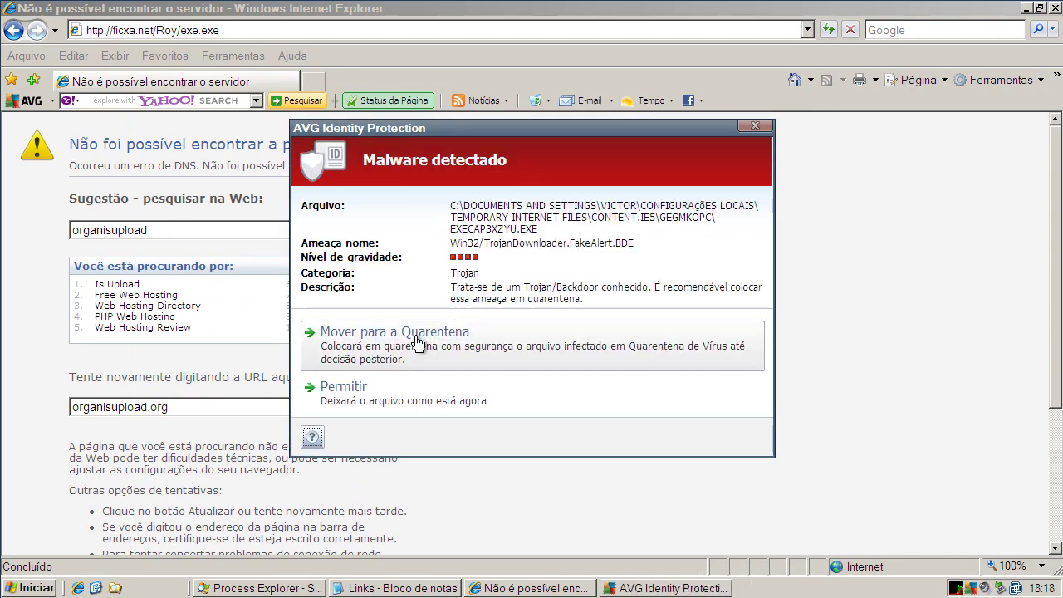
- Quarantine the detected EXECAP3XZYU.EXE in AVG Identity Protection and decline AVG's computer restart
{"action": "left_click", "coordinate": [417, 343]}
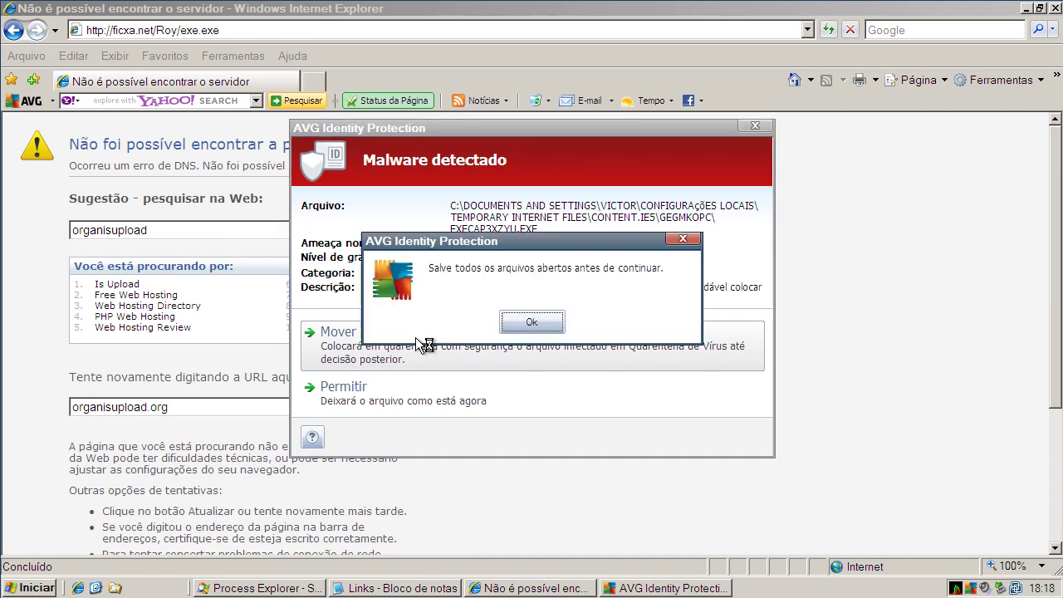
{"action": "left_click", "coordinate": [518, 328]}
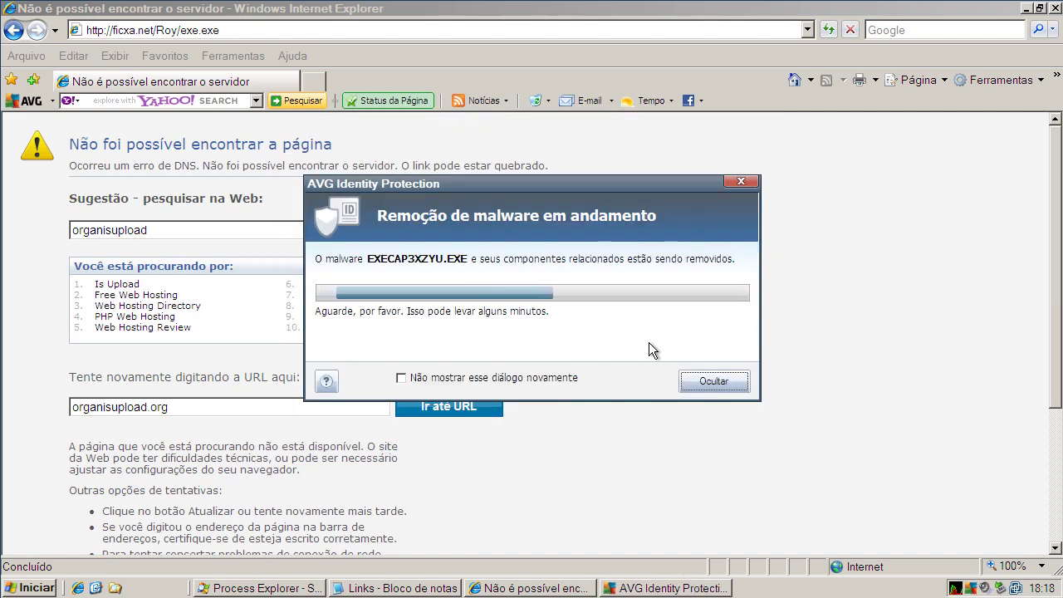
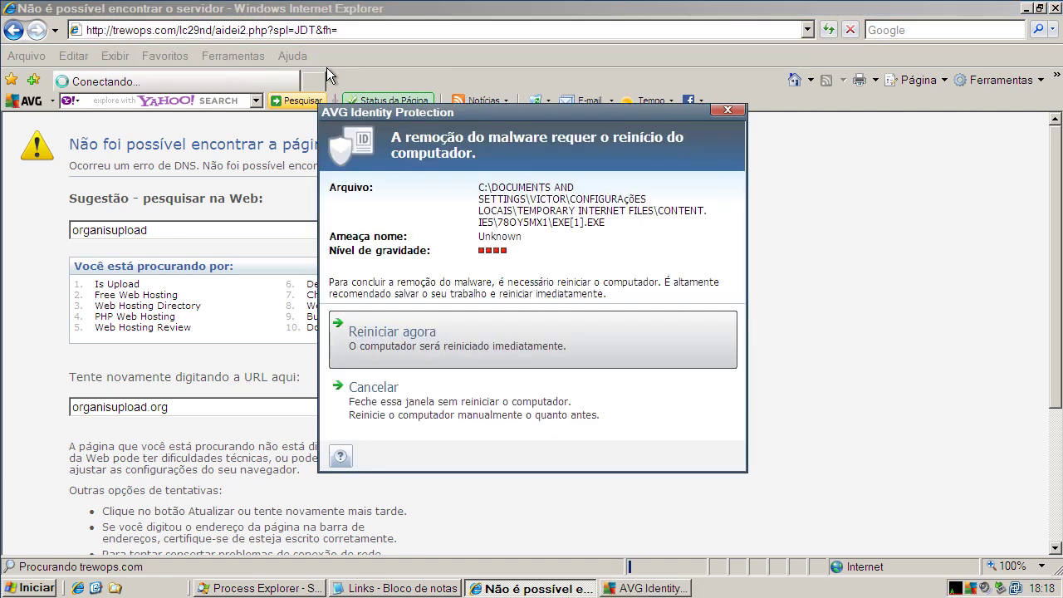
{"action": "left_click", "coordinate": [438, 397]}
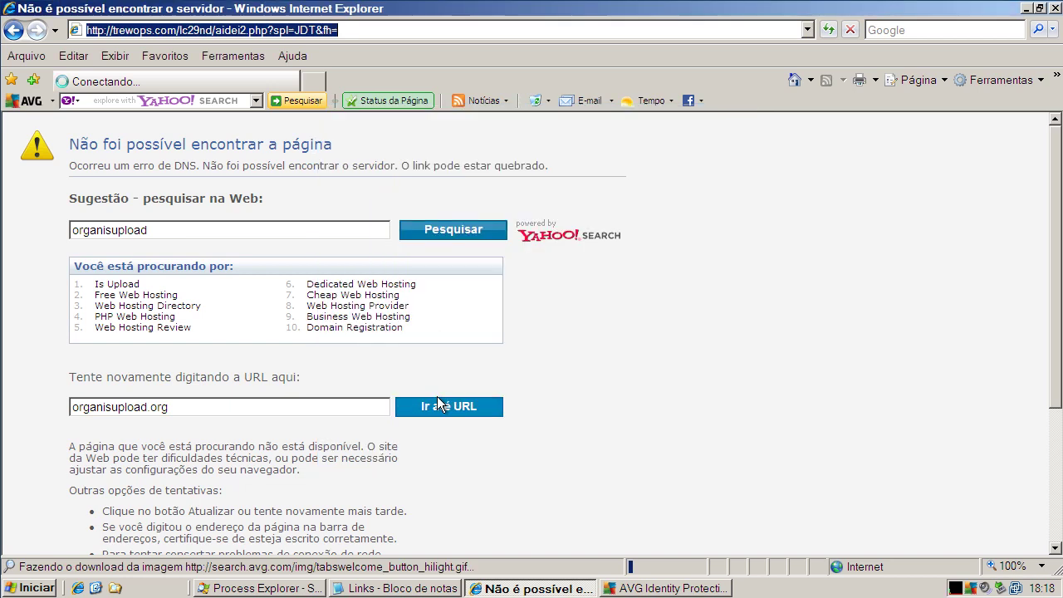
{"action": "left_click", "coordinate": [428, 579]}
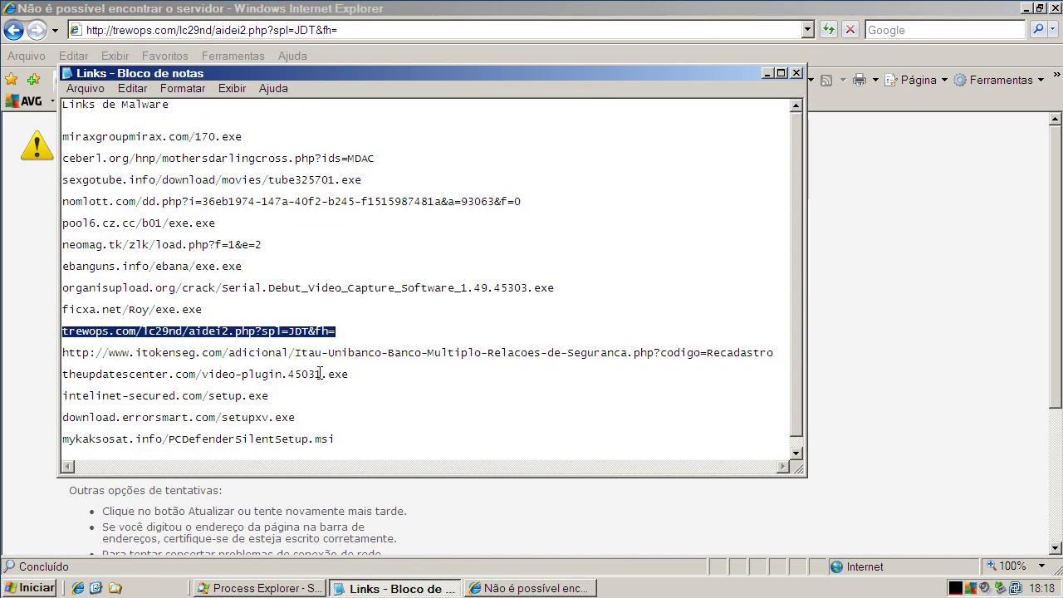
{"action": "left_click", "coordinate": [286, 355]}
{"action": "double_click", "coordinate": [286, 355]}
{"action": "right_click", "coordinate": [286, 356]}
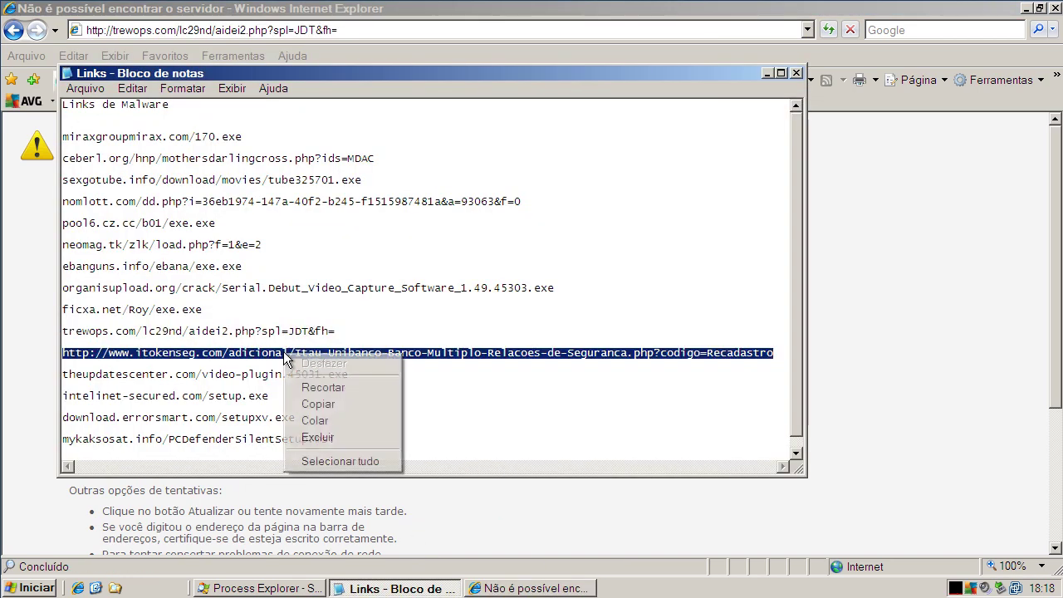
{"action": "left_click", "coordinate": [318, 404]}
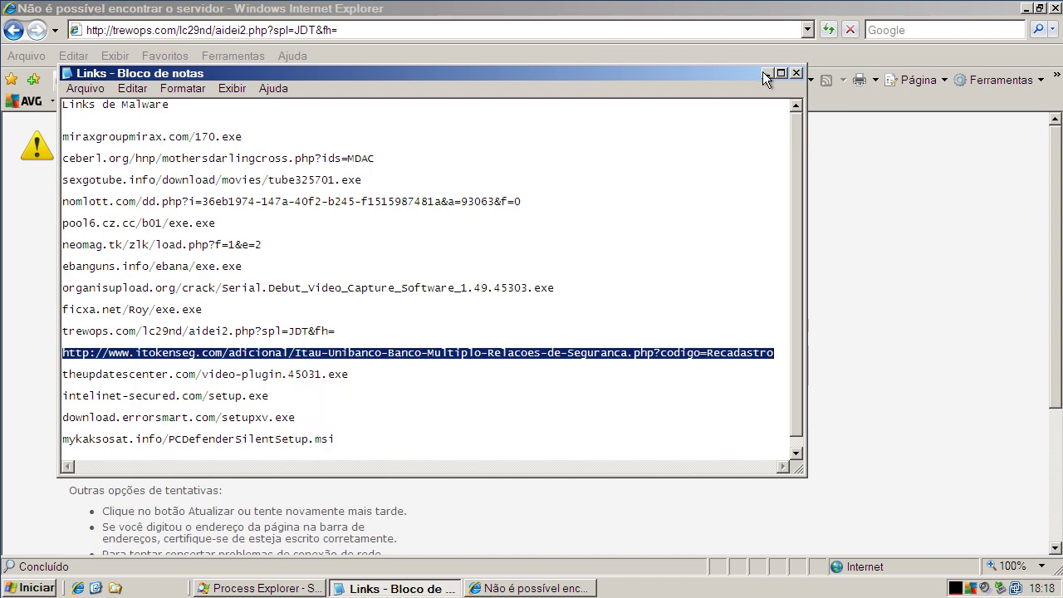
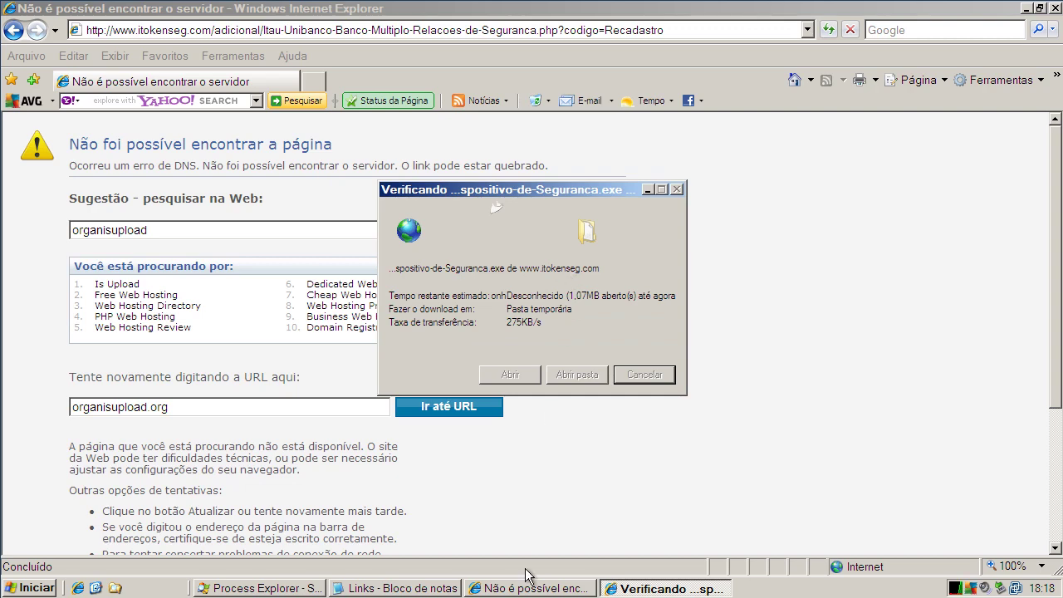
- Copy the link theupdatescenter.com/video-plugin.45031.exe and minimize the Links file to return to the Banco Itau installer
{"action": "left_click", "coordinate": [449, 588]}
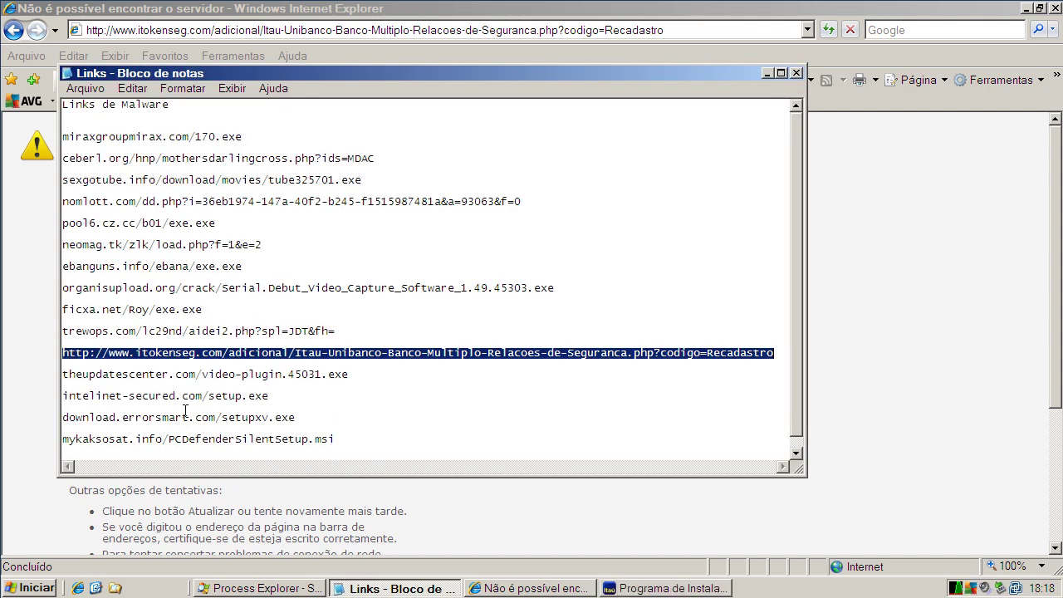
{"action": "double_click", "coordinate": [185, 378]}
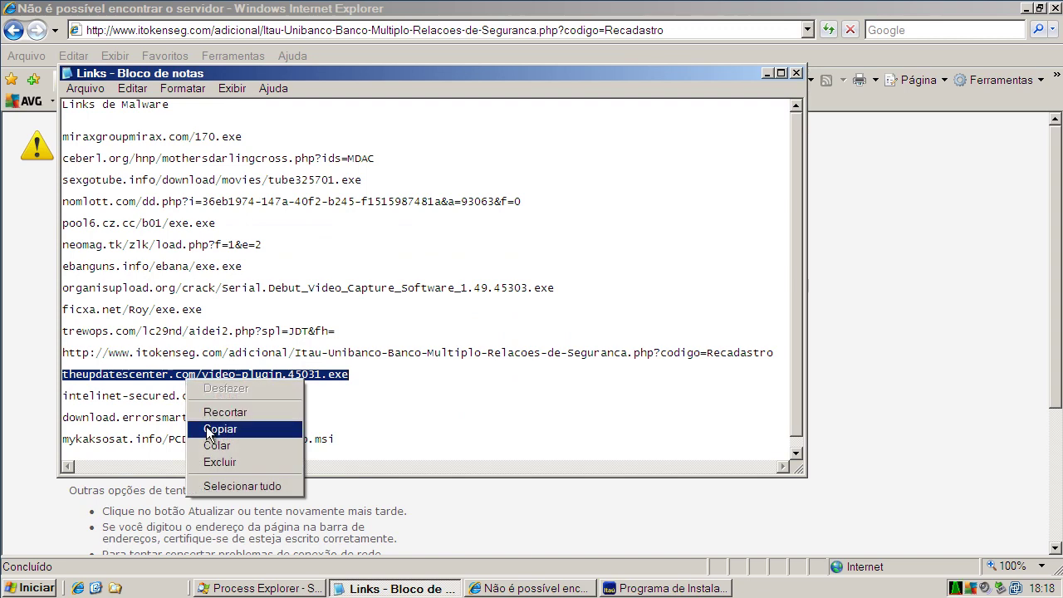
{"action": "left_click", "coordinate": [219, 428]}
{"action": "left_click", "coordinate": [766, 73]}
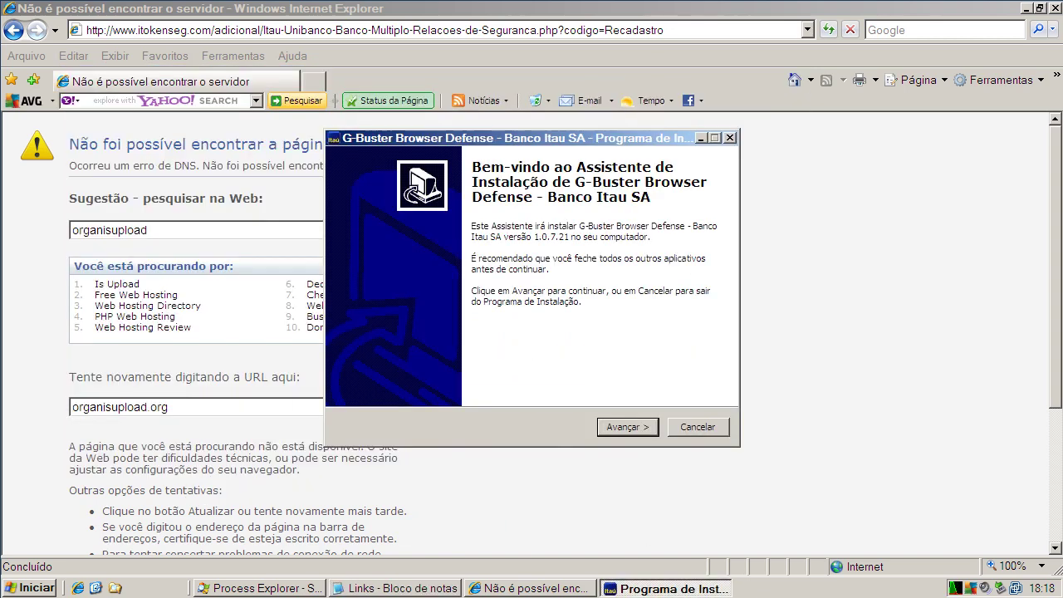
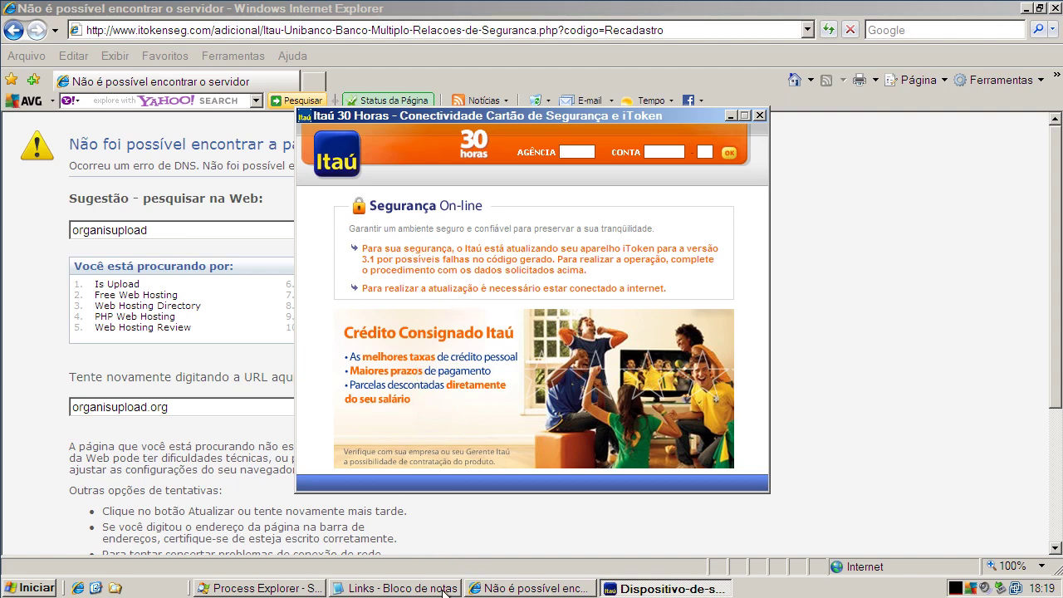
- Copy the theupdatescenter.com/video-plugin.45031.exe link from the Links file again and load it in the browser
{"action": "left_click", "coordinate": [396, 588]}
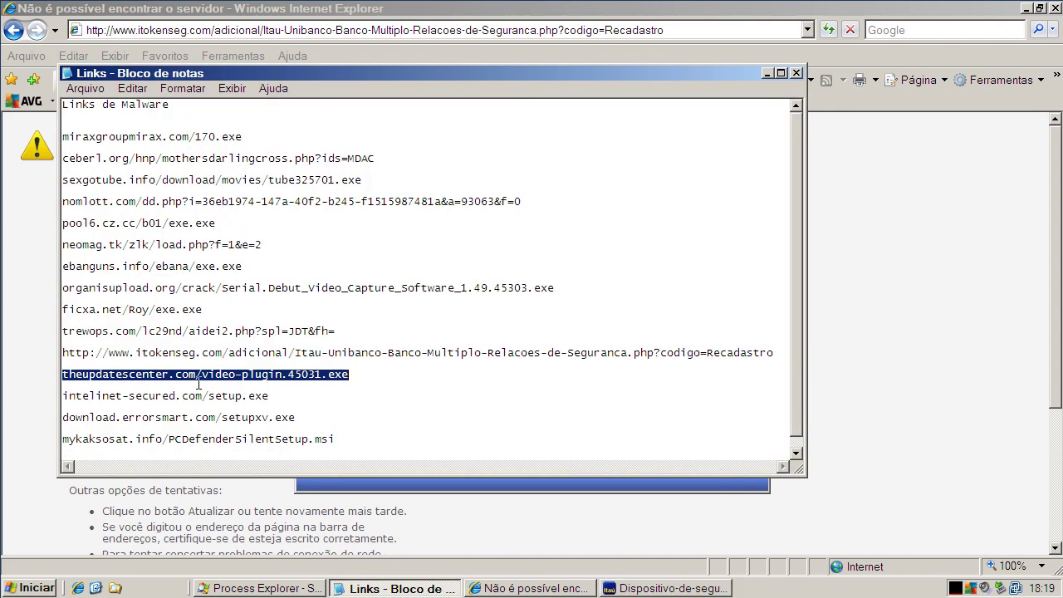
{"action": "right_click", "coordinate": [199, 371]}
{"action": "left_click", "coordinate": [241, 422]}
{"action": "left_click", "coordinate": [764, 72]}
{"action": "left_click", "coordinate": [515, 30]}
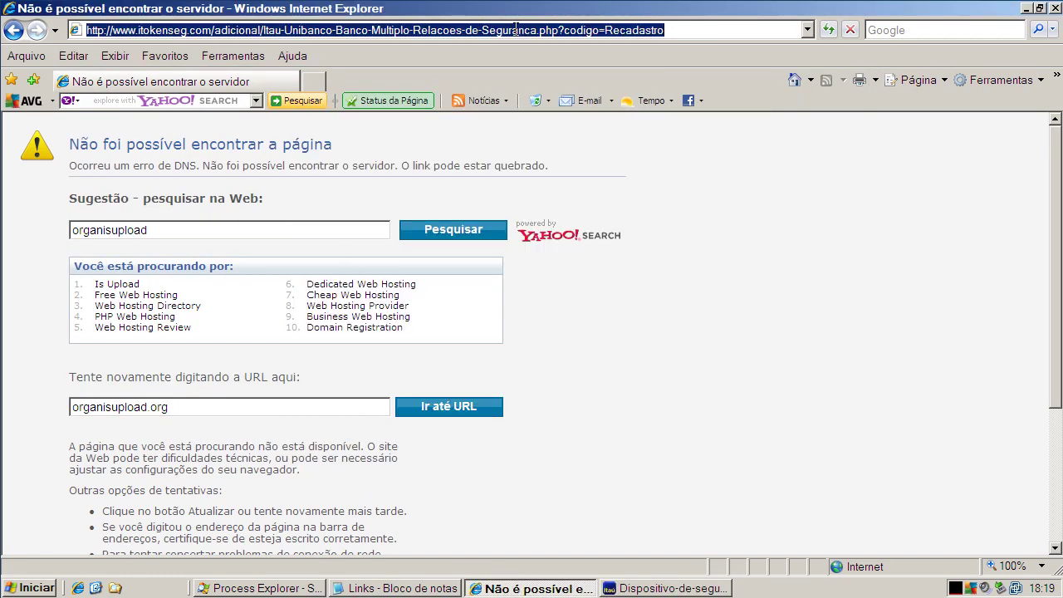
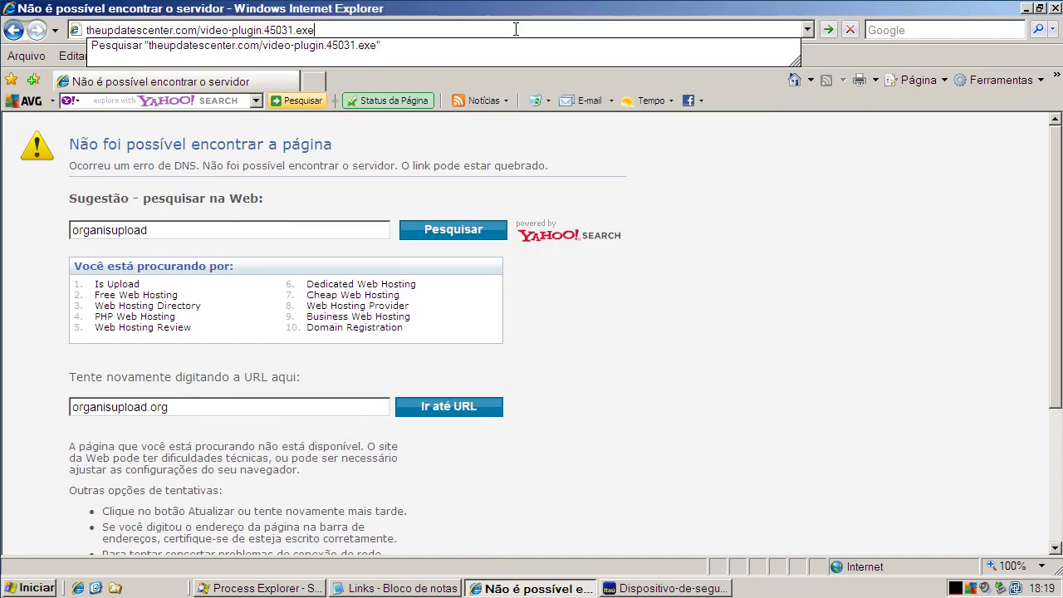
{"action": "key", "text": "Return"}
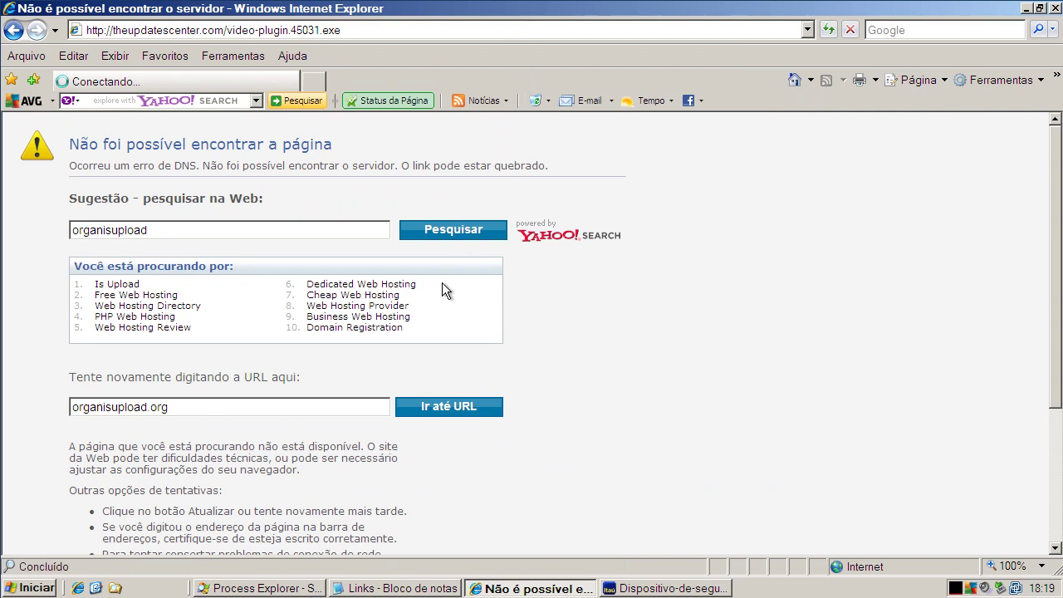
- Switch to Process Explorer and examine the list of running processes for active malware
{"action": "left_click", "coordinate": [296, 590]}
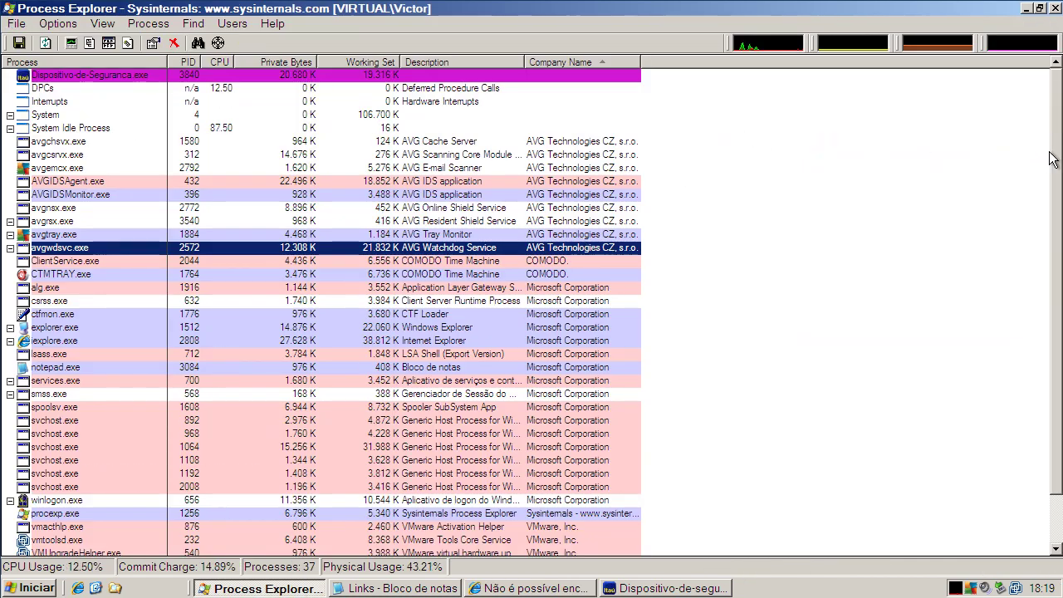
{"action": "scroll", "coordinate": [1055, 160], "scroll_direction": "down", "scroll_amount": 2}
{"action": "scroll", "coordinate": [1058, 131], "scroll_direction": "up", "scroll_amount": 2}
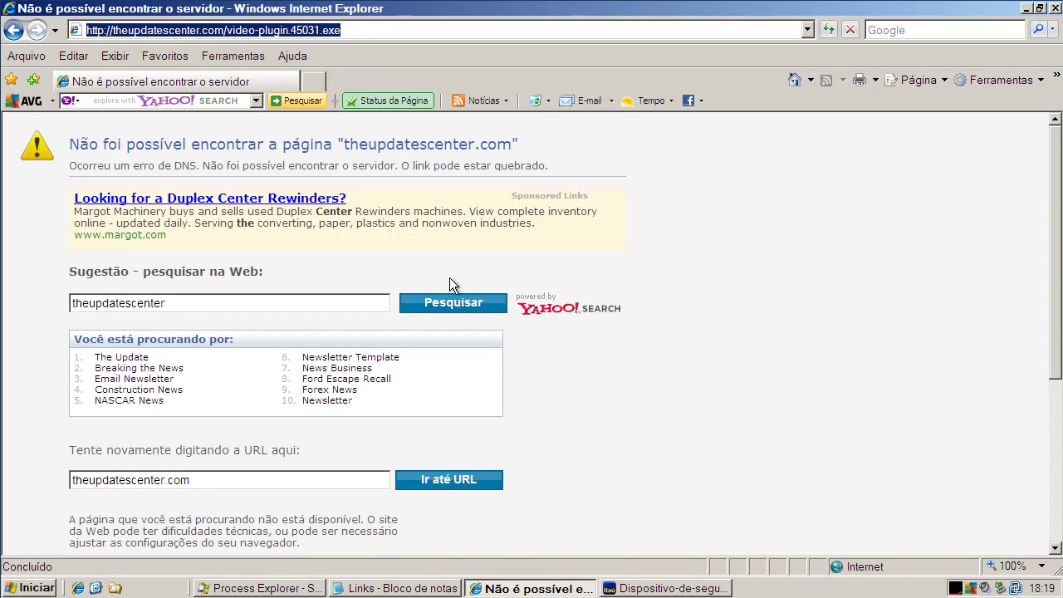
- Load the intelinet-secured.com/setup.exe link from the Links file in the browser and run setup.exe
{"action": "left_click", "coordinate": [427, 589]}
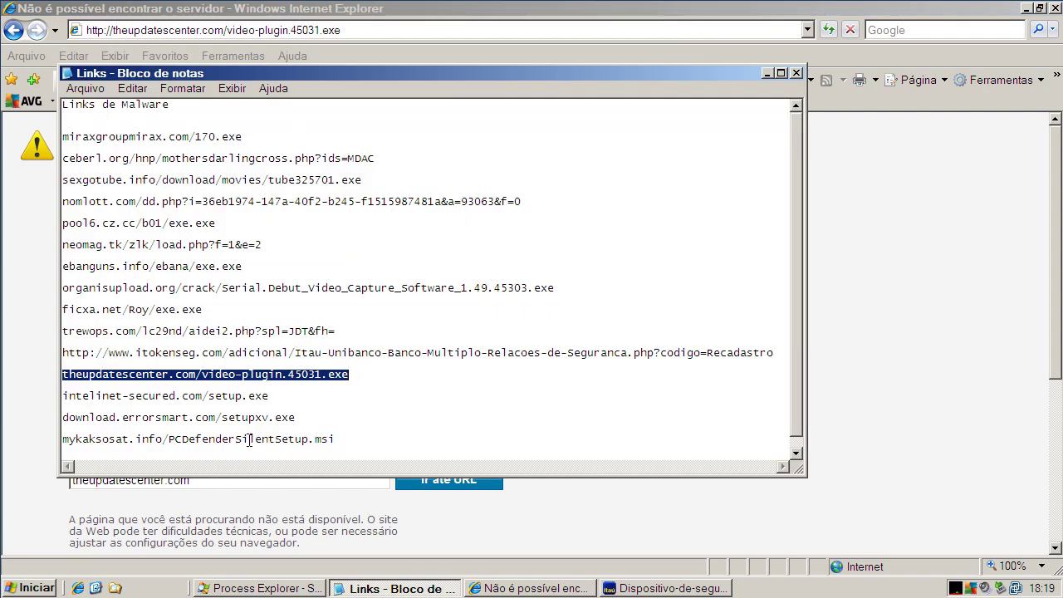
{"action": "double_click", "coordinate": [246, 395]}
{"action": "right_click", "coordinate": [247, 396]}
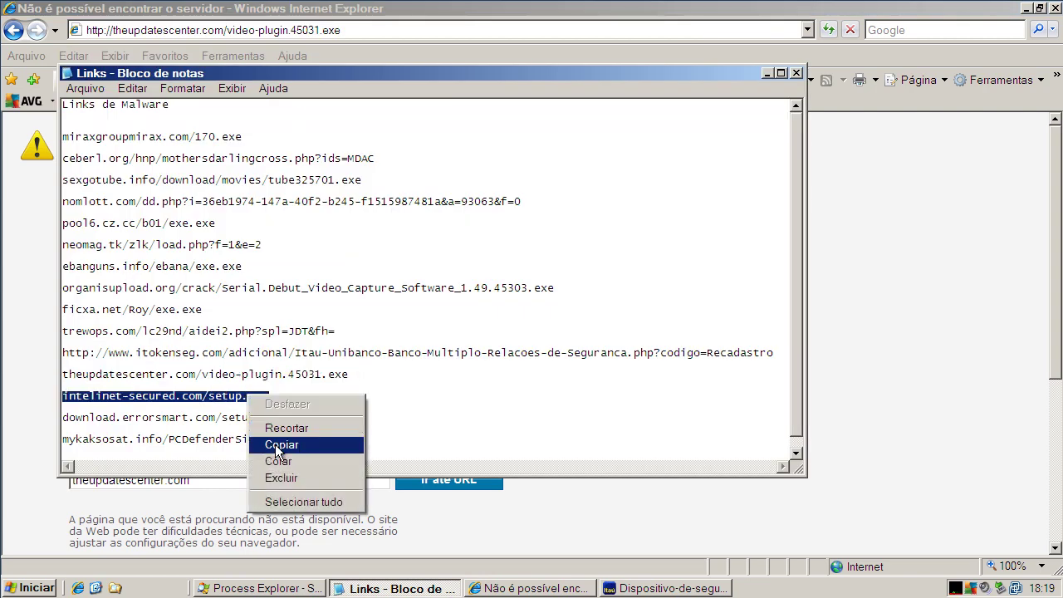
{"action": "left_click", "coordinate": [275, 443]}
{"action": "left_click", "coordinate": [206, 30]}
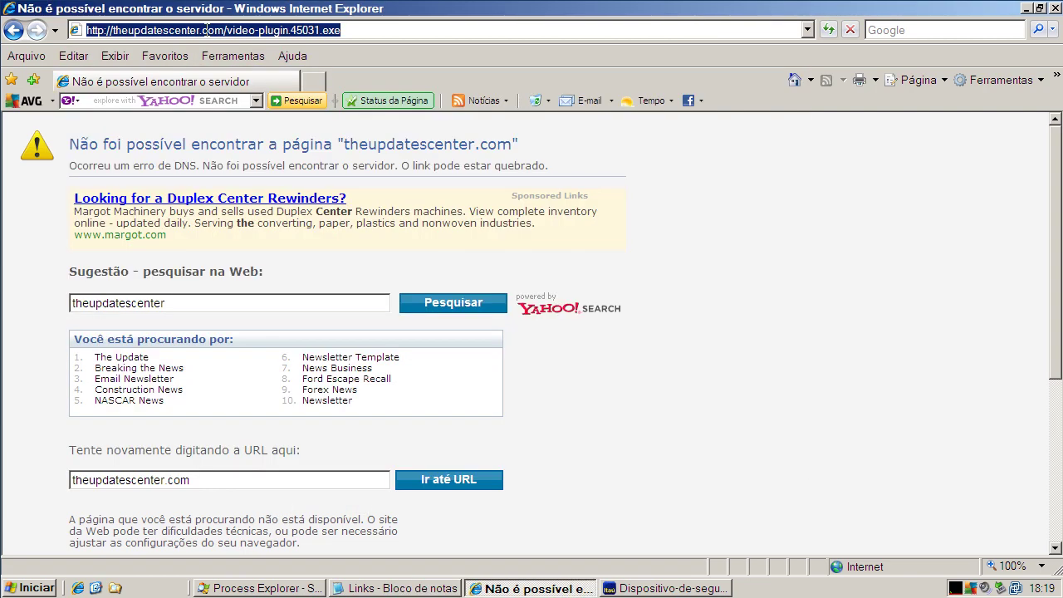
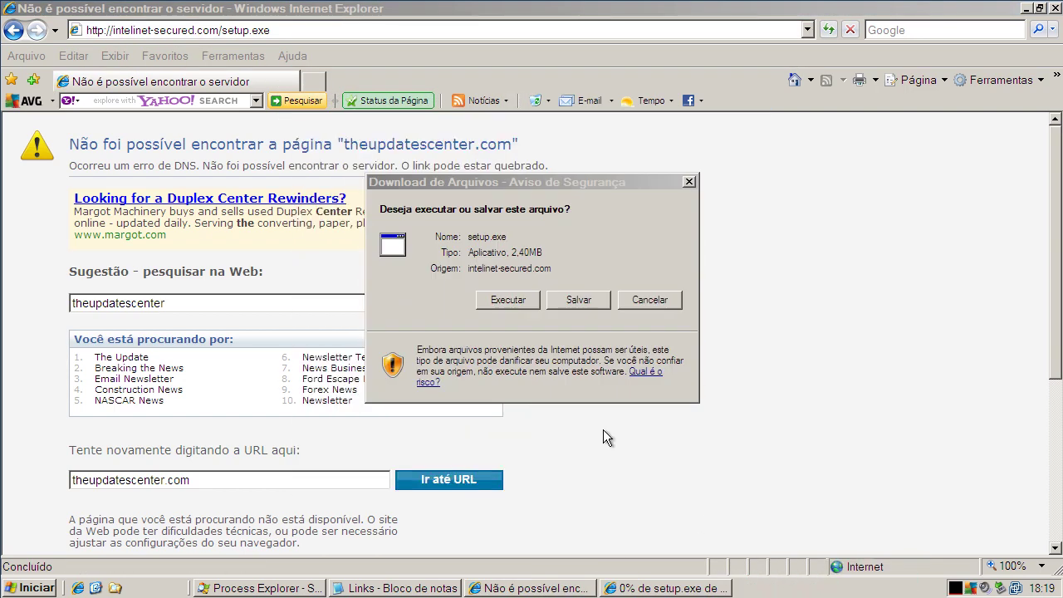
{"action": "left_click", "coordinate": [506, 300]}
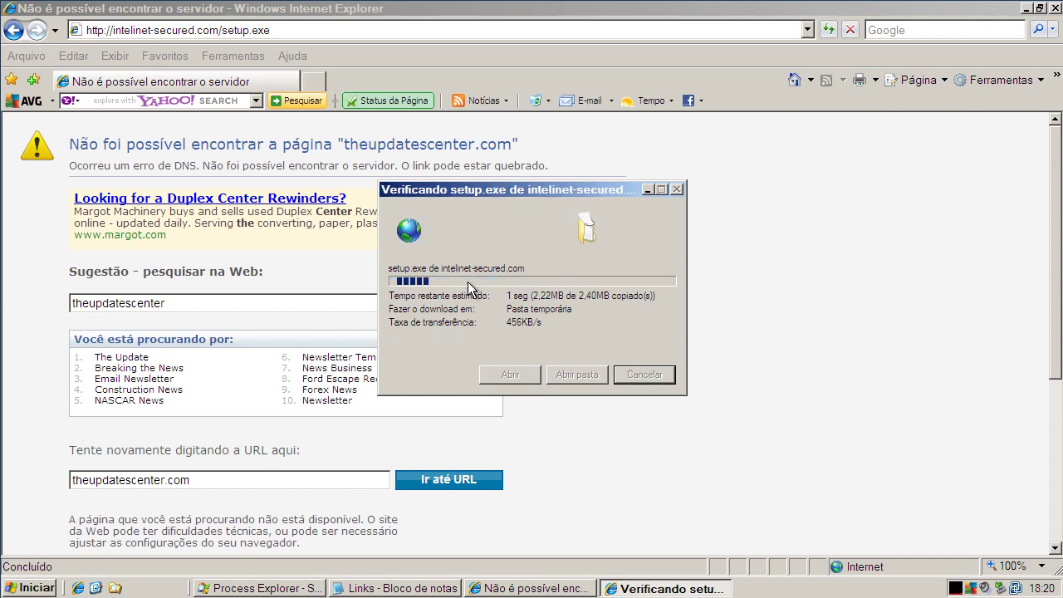
- Install Intelinet by accepting the license agreement, adding a desktop icon and launching it when setup finishes
{"action": "left_click", "coordinate": [544, 254]}
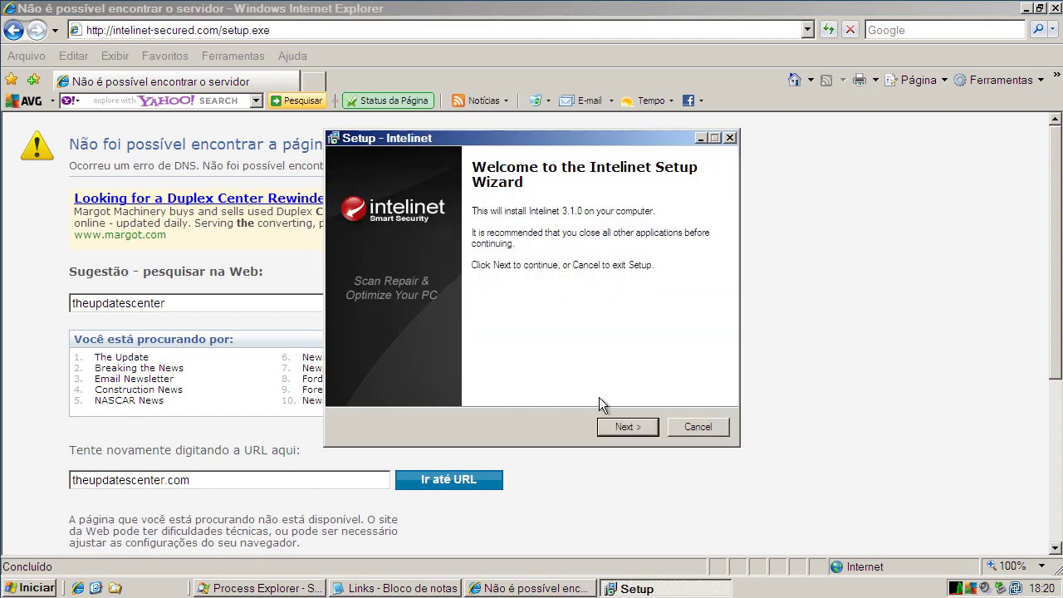
{"action": "left_click", "coordinate": [621, 427]}
{"action": "left_click", "coordinate": [405, 375]}
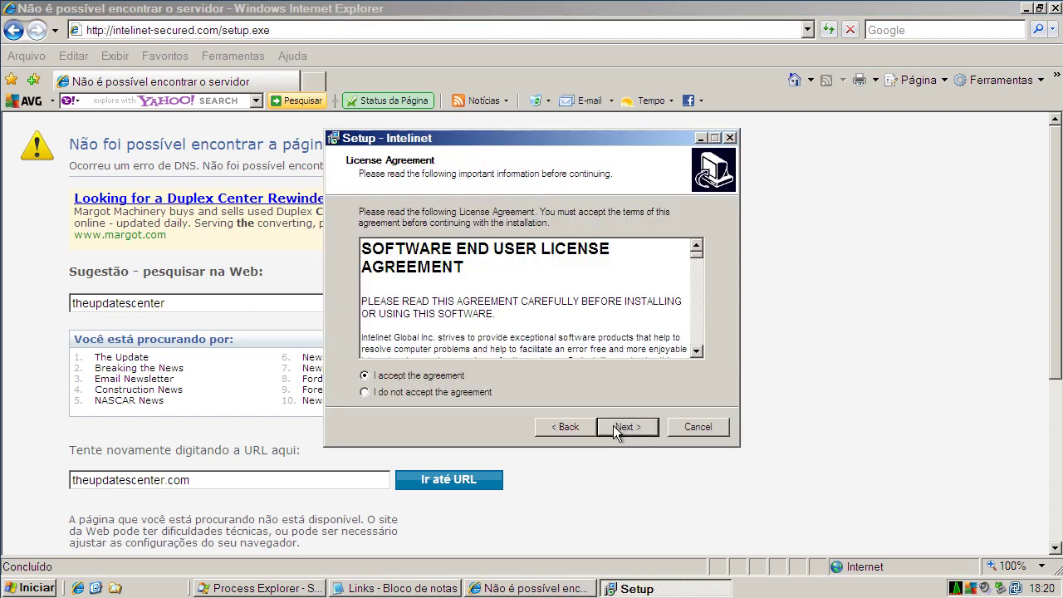
{"action": "left_click", "coordinate": [616, 425]}
{"action": "left_click", "coordinate": [617, 426]}
{"action": "left_click", "coordinate": [621, 428]}
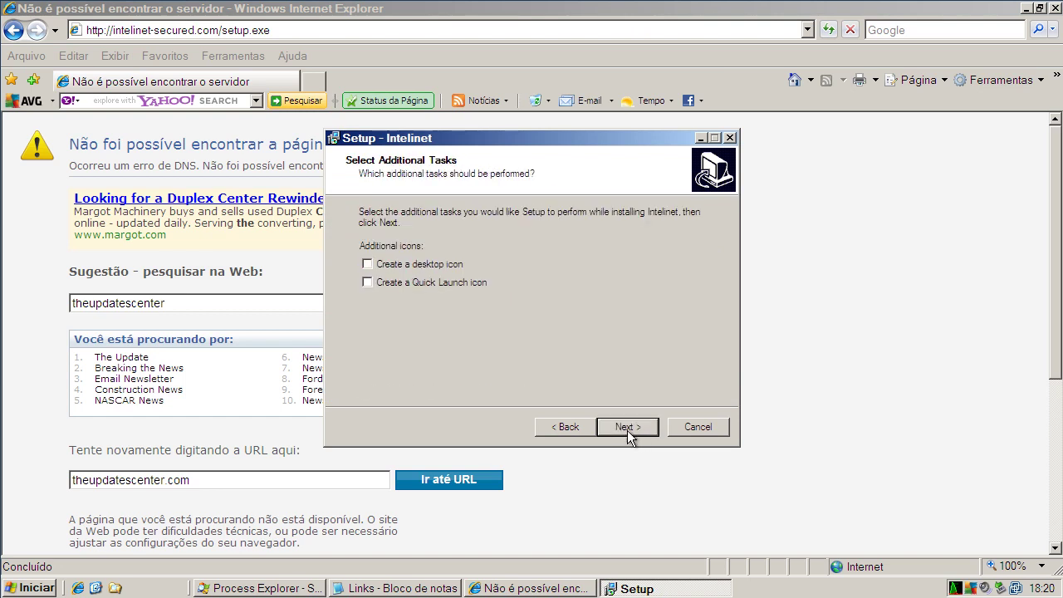
{"action": "left_click", "coordinate": [369, 264]}
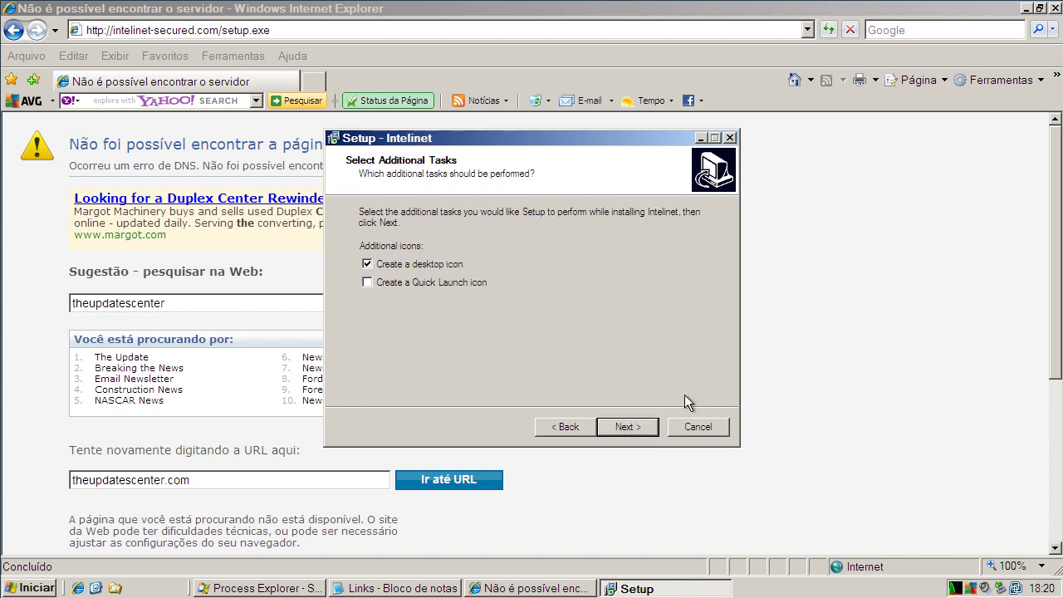
{"action": "left_click", "coordinate": [635, 427]}
{"action": "left_click", "coordinate": [635, 426]}
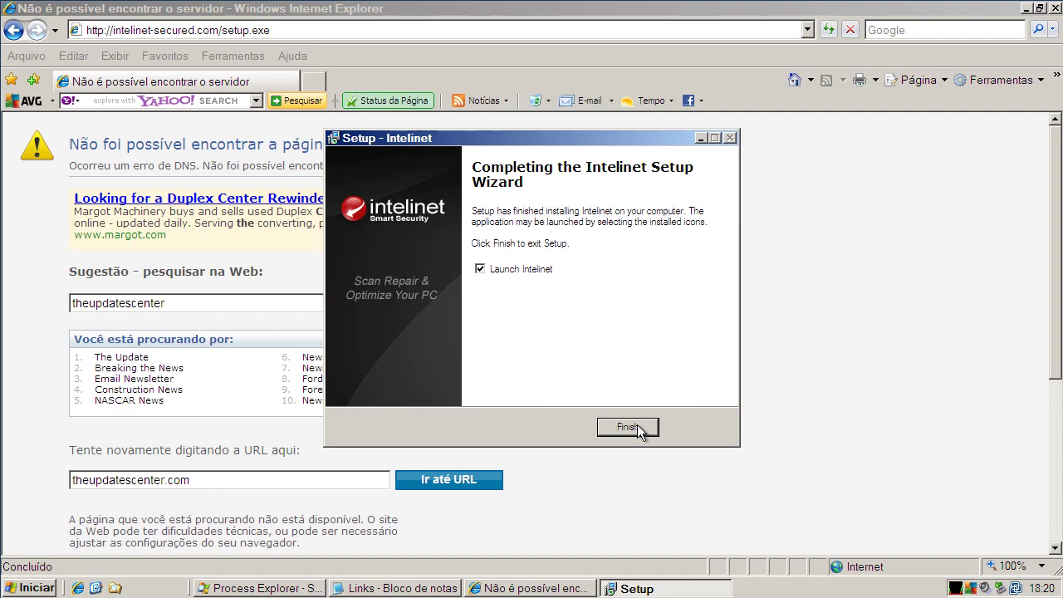
{"action": "left_click", "coordinate": [638, 427]}
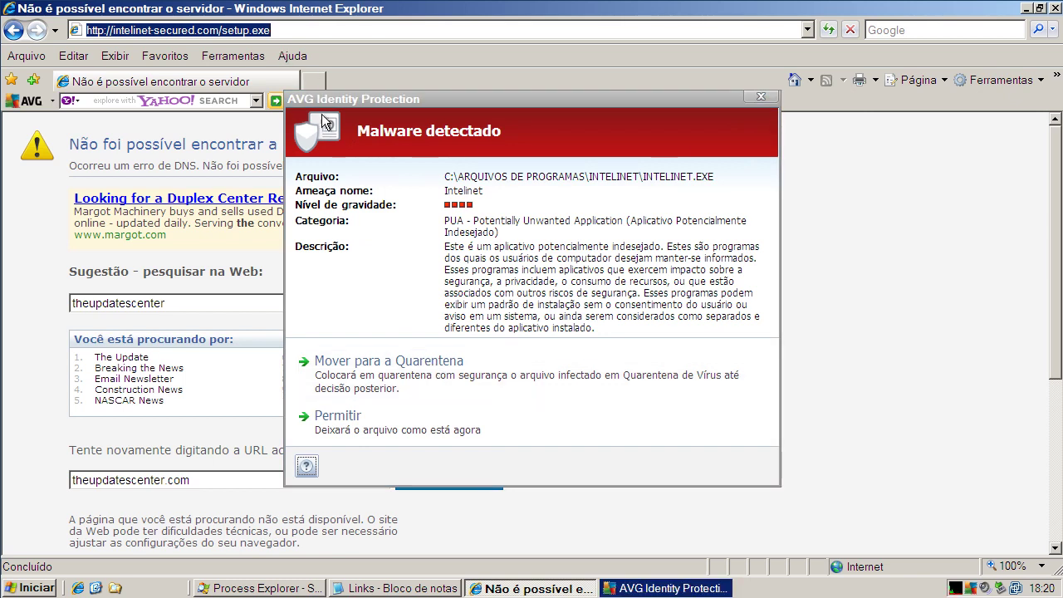
- Move the detected INTELINET.EXE to quarantine in AVG Identity Protection and hide the removal progress
{"action": "left_click", "coordinate": [367, 364]}
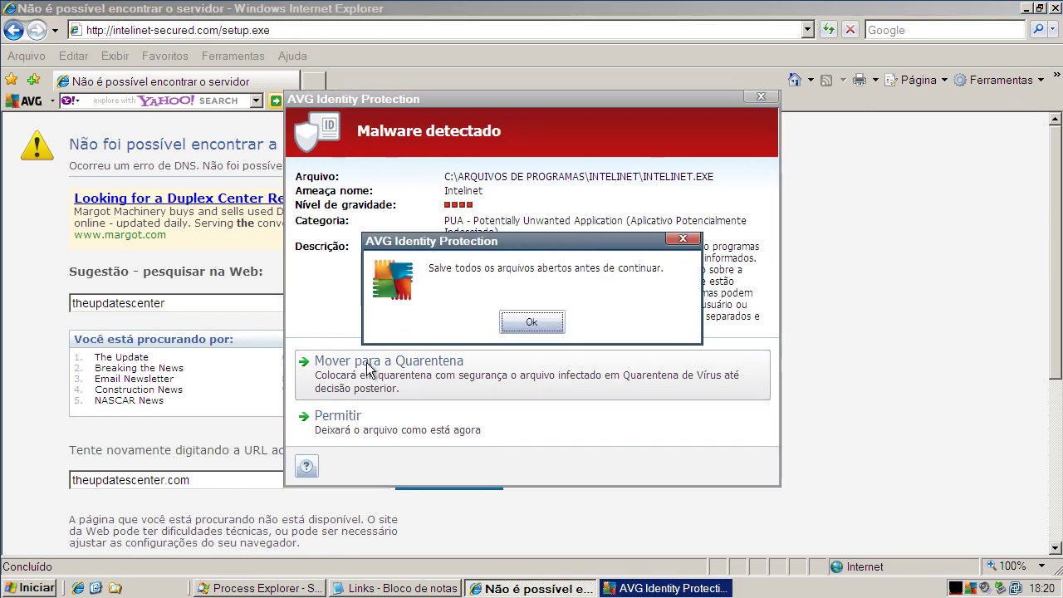
{"action": "left_click", "coordinate": [548, 319]}
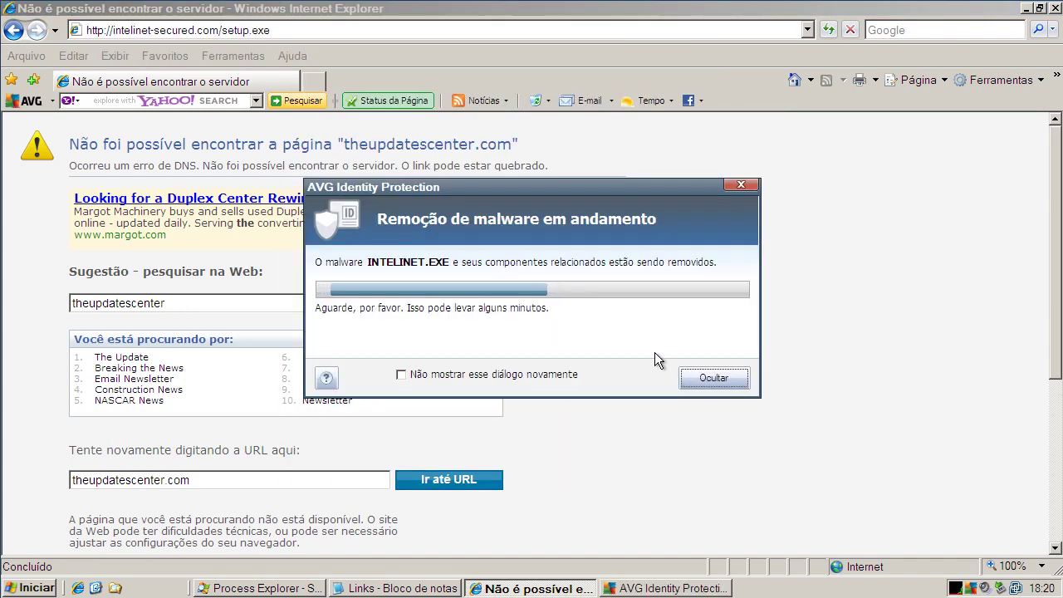
{"action": "left_click", "coordinate": [709, 380]}
- Copy the download.errorsmart.com/setupxv.exe link from the Links file, decline AVG's computer restart and close the file
{"action": "left_click", "coordinate": [397, 588]}
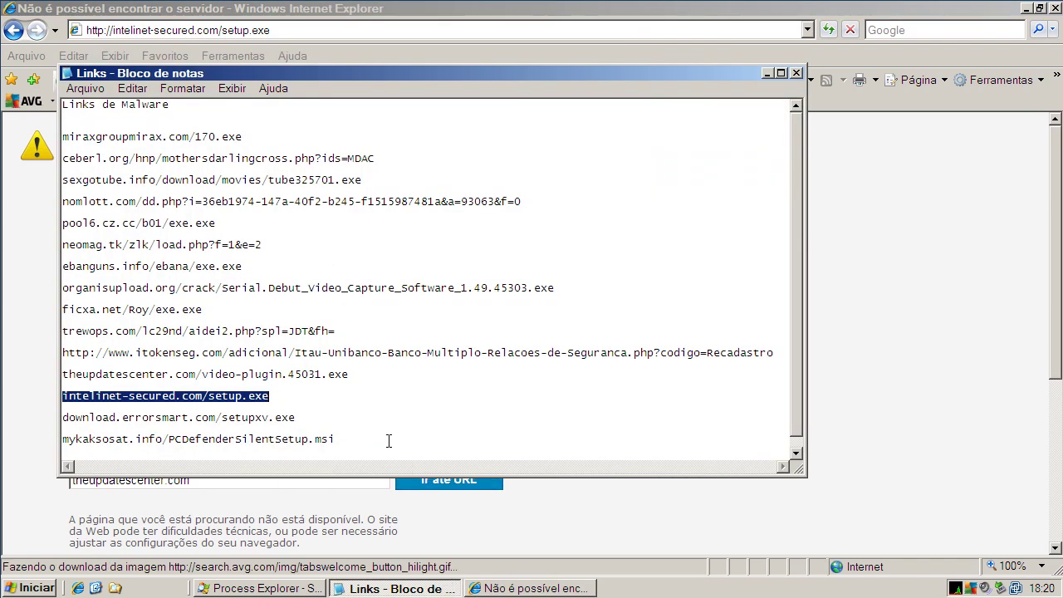
{"action": "left_click_drag", "start_coordinate": [62, 418], "coordinate": [295, 418]}
{"action": "right_click", "coordinate": [211, 418]}
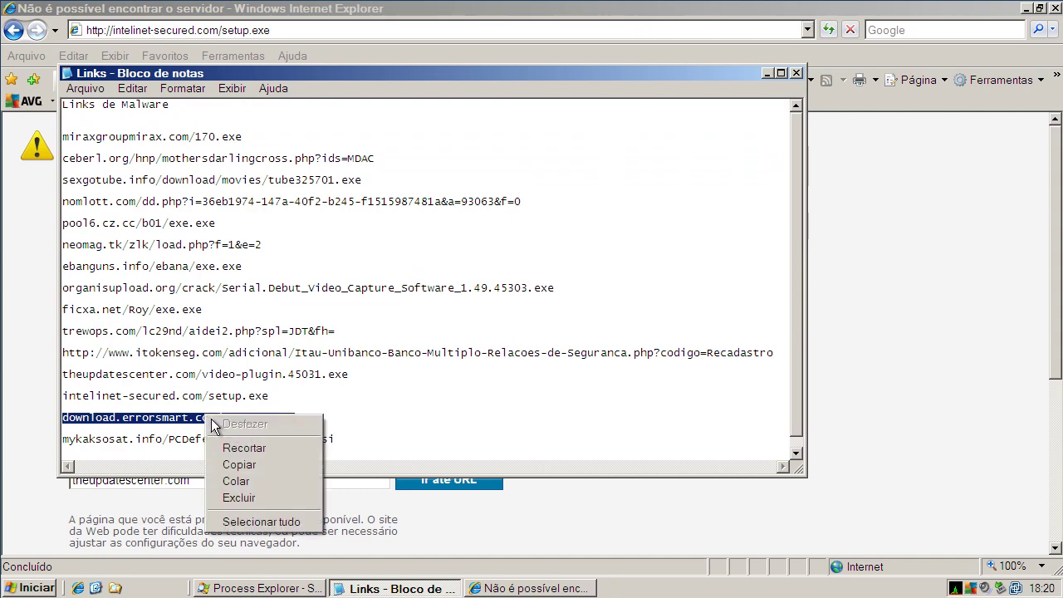
{"action": "left_click", "coordinate": [238, 467]}
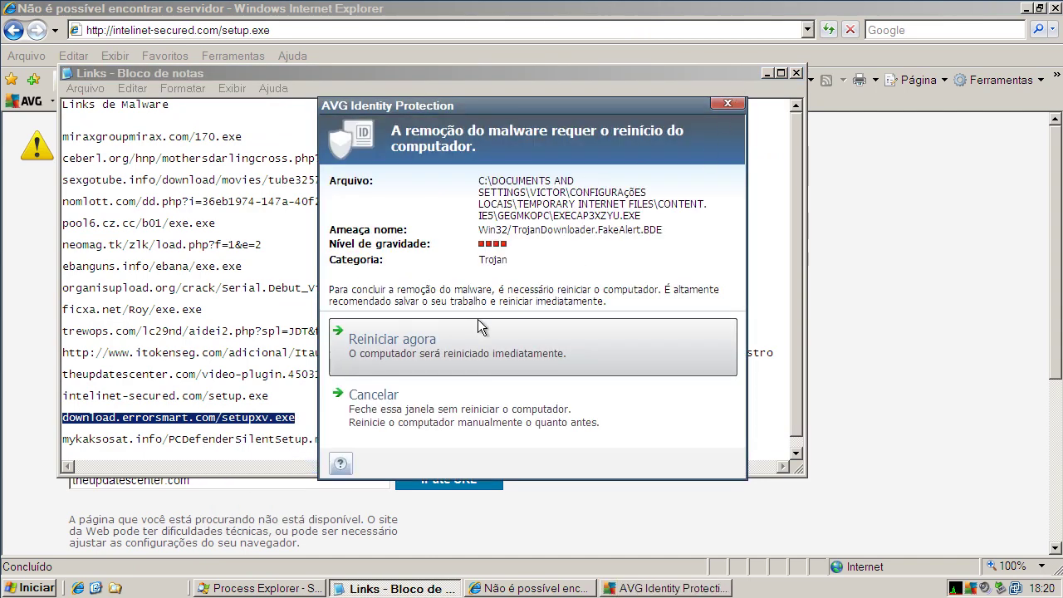
{"action": "left_click", "coordinate": [453, 407]}
{"action": "left_click", "coordinate": [794, 73]}
- Load the copied download.errorsmart.com/setupxv.exe link in the browser and run setupxv.exe
{"action": "left_click", "coordinate": [449, 32]}
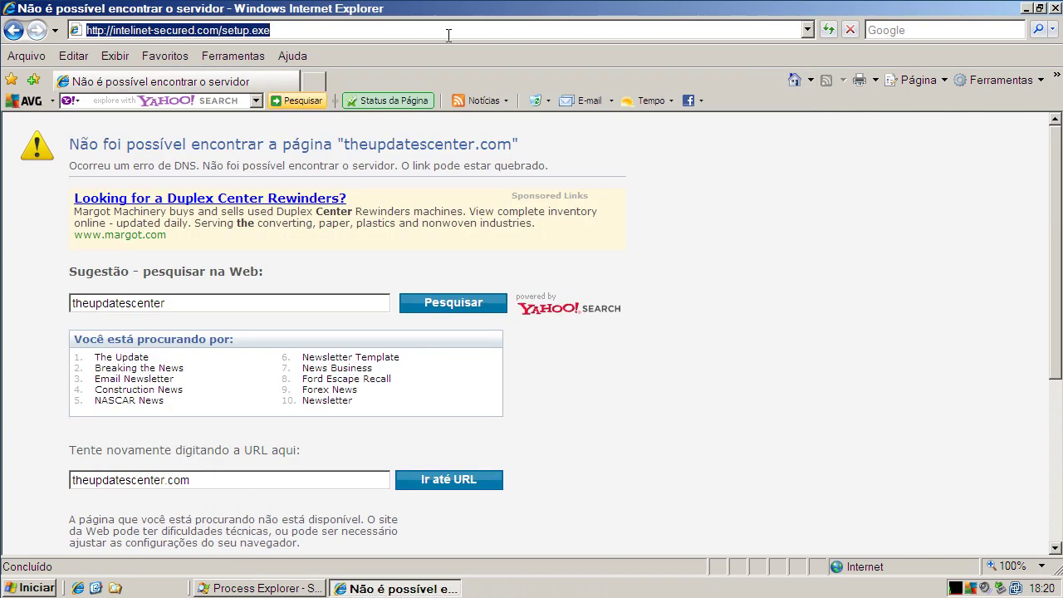
{"action": "key", "text": "ctrl+v"}
{"action": "key", "text": "Return"}
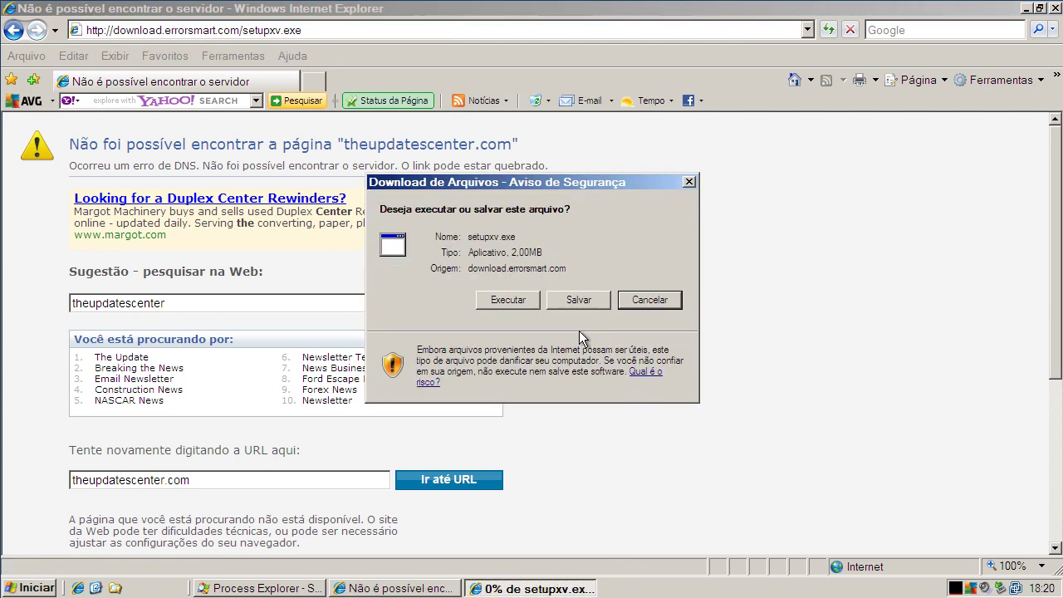
{"action": "left_click", "coordinate": [522, 305]}
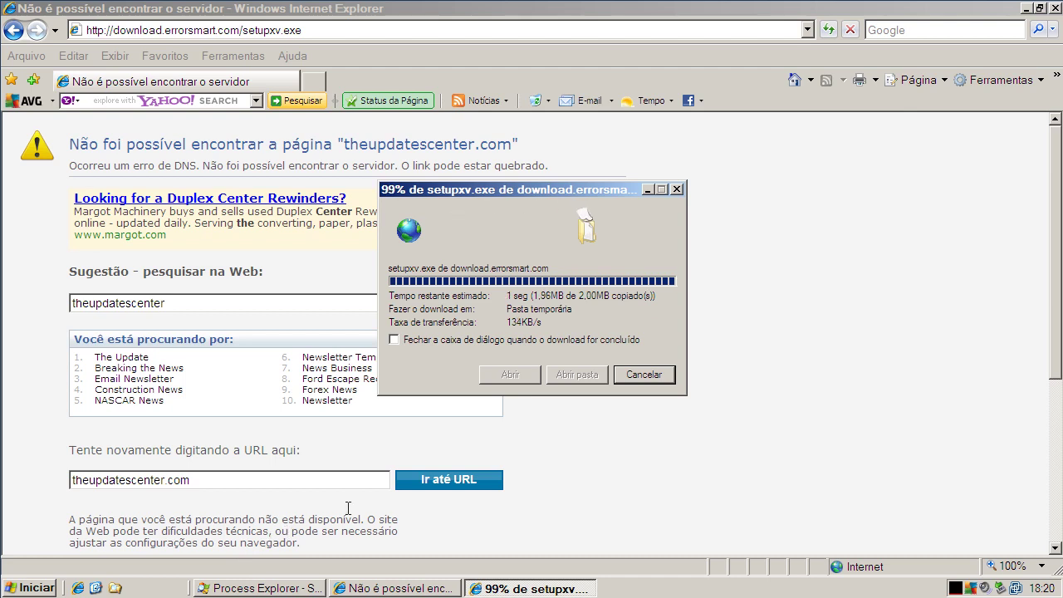
{"action": "left_click", "coordinate": [581, 269]}
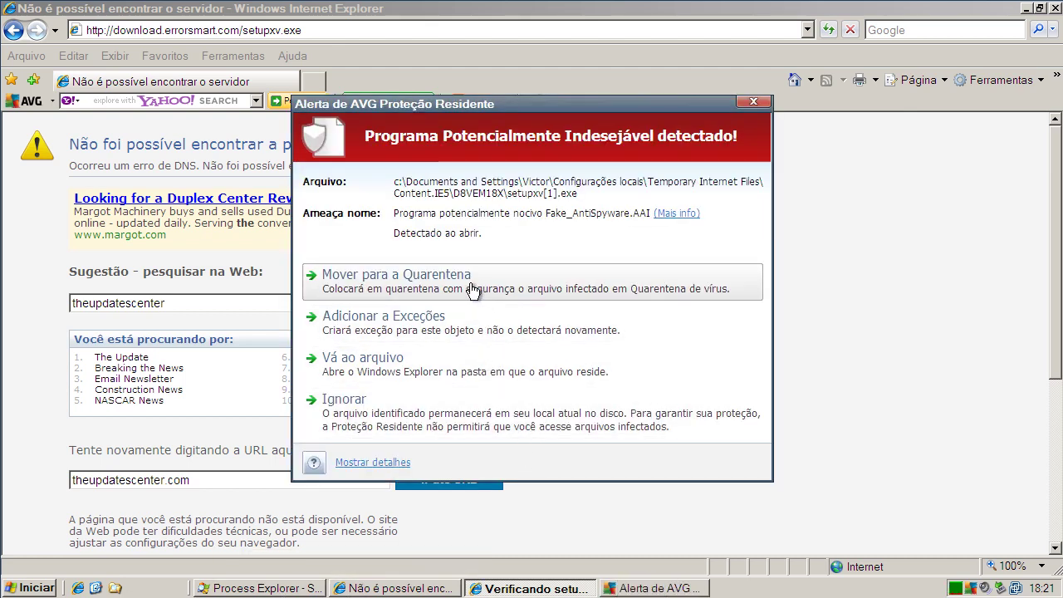
- Move the detected setupxv[1].exe to quarantine with forced removal and dismiss the Windows access error
{"action": "left_click", "coordinate": [471, 287]}
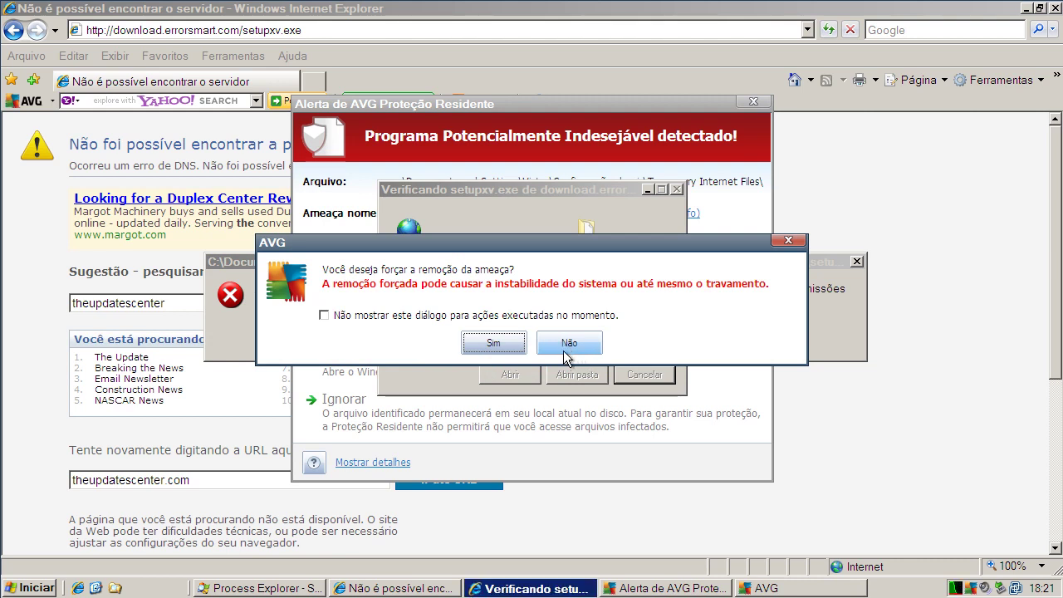
{"action": "left_click", "coordinate": [517, 355]}
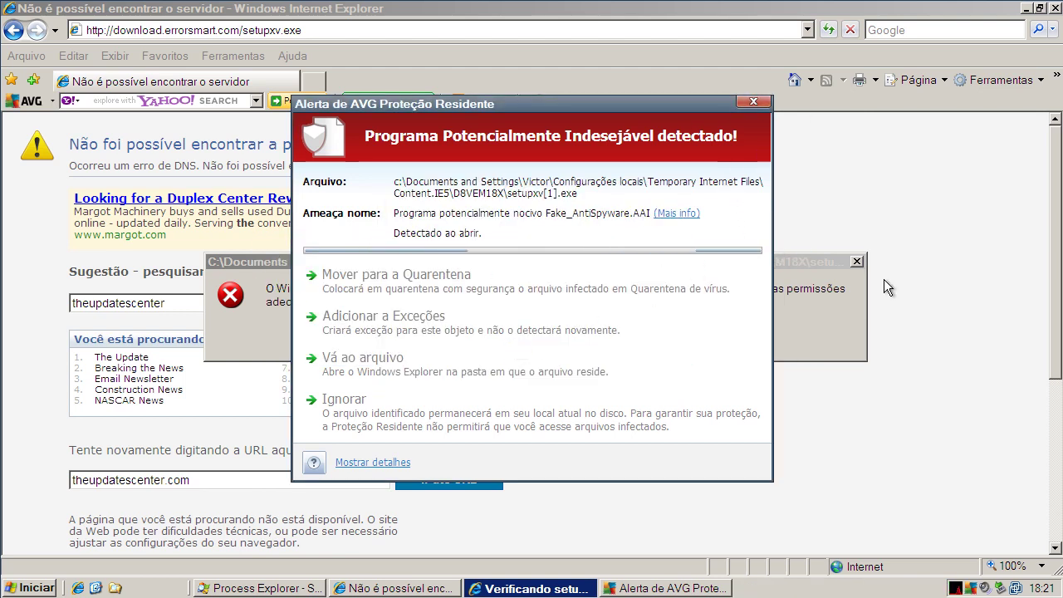
{"action": "left_click", "coordinate": [861, 279]}
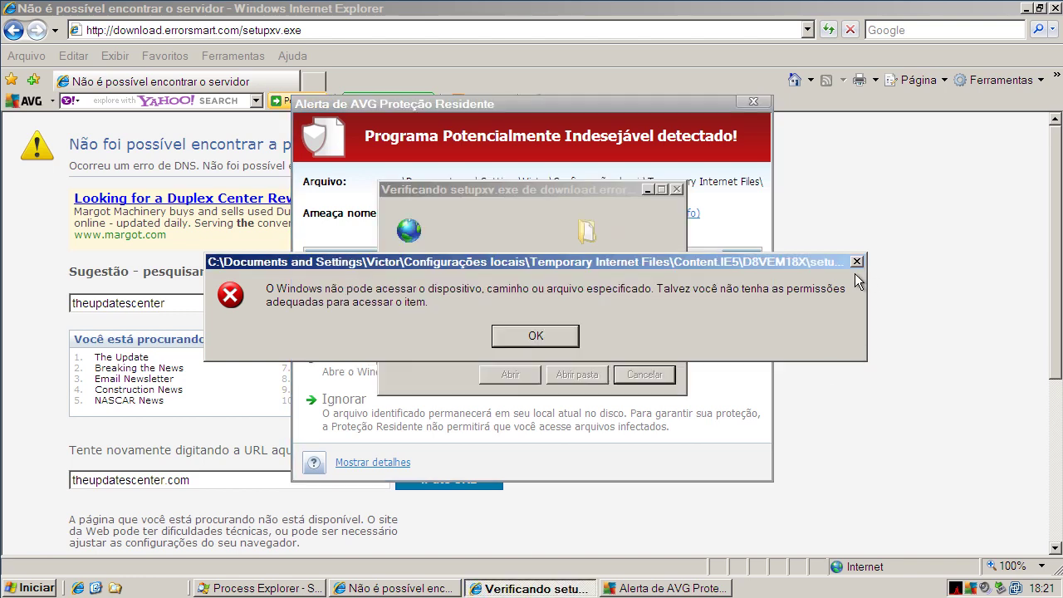
{"action": "left_click", "coordinate": [536, 336]}
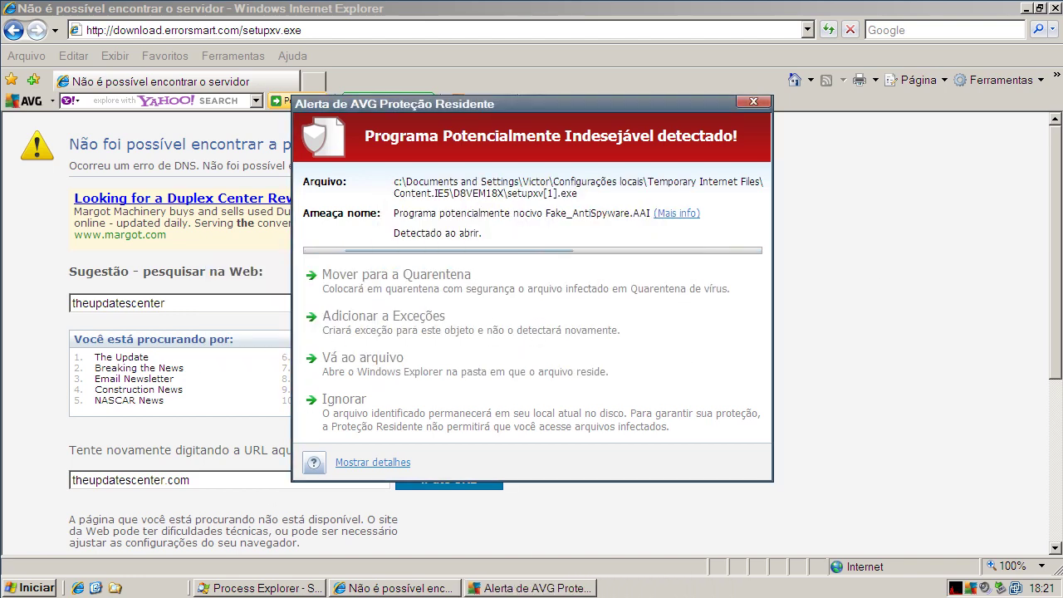
- Switch to Process Explorer to check the running processes, and return to the AVG alert for setupxv[1].exe
{"action": "left_click", "coordinate": [95, 588]}
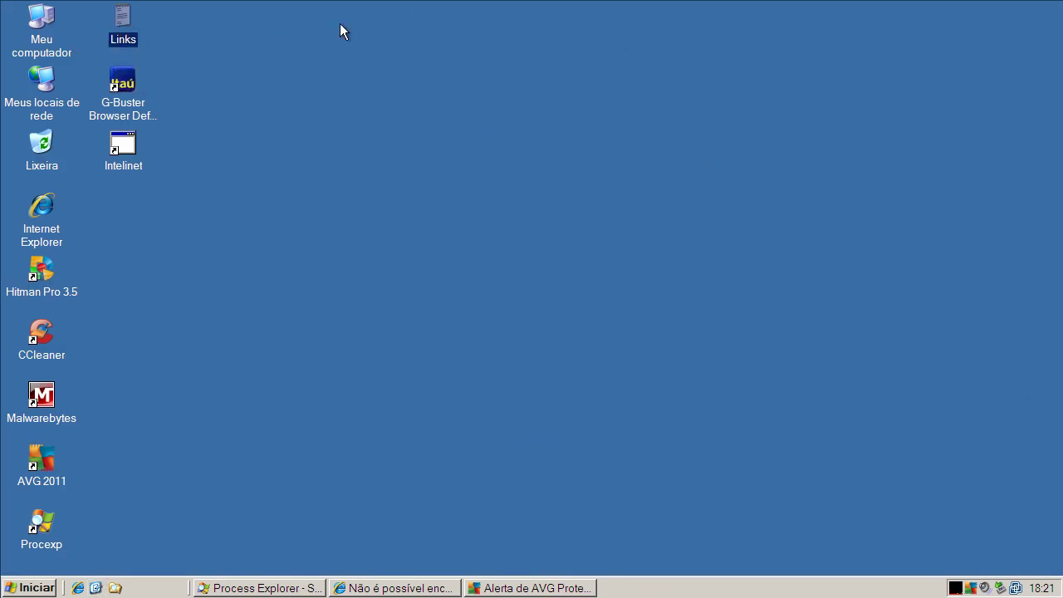
{"action": "double_click", "coordinate": [120, 21]}
{"action": "left_click", "coordinate": [294, 587]}
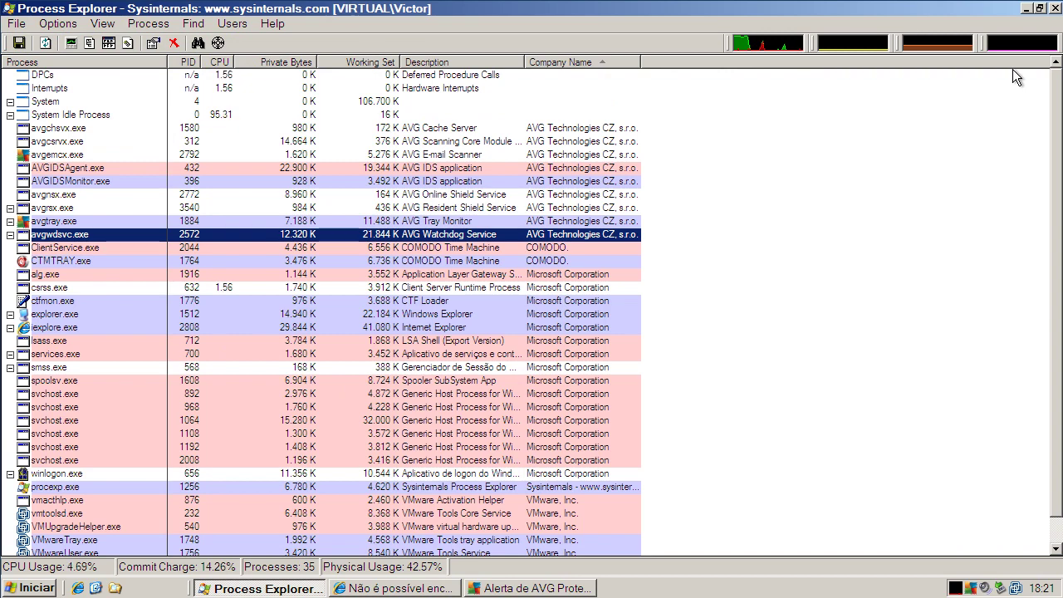
{"action": "left_click", "coordinate": [1026, 8]}
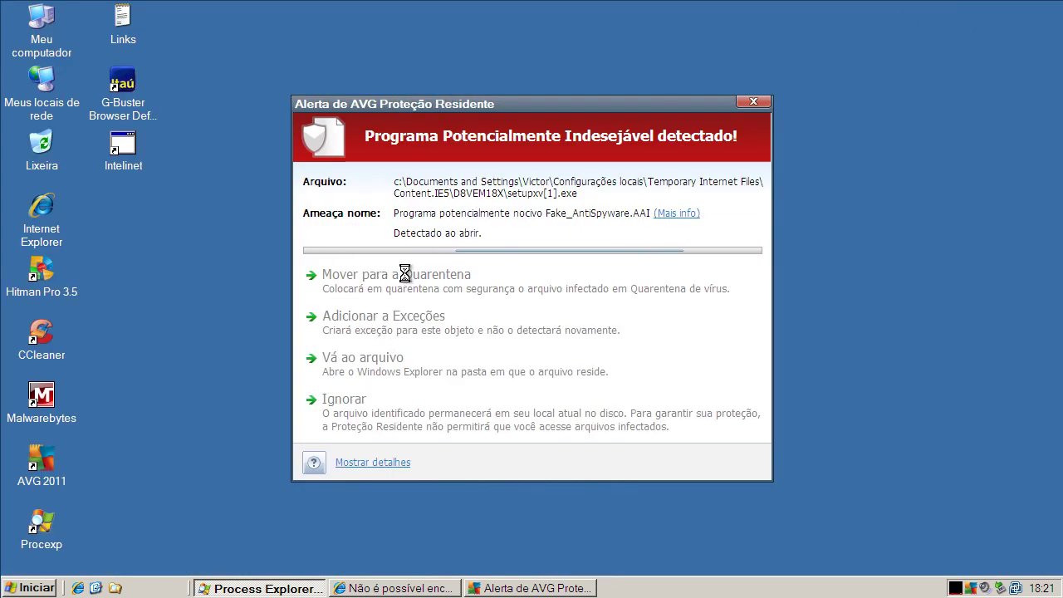
{"action": "left_click", "coordinate": [337, 274]}
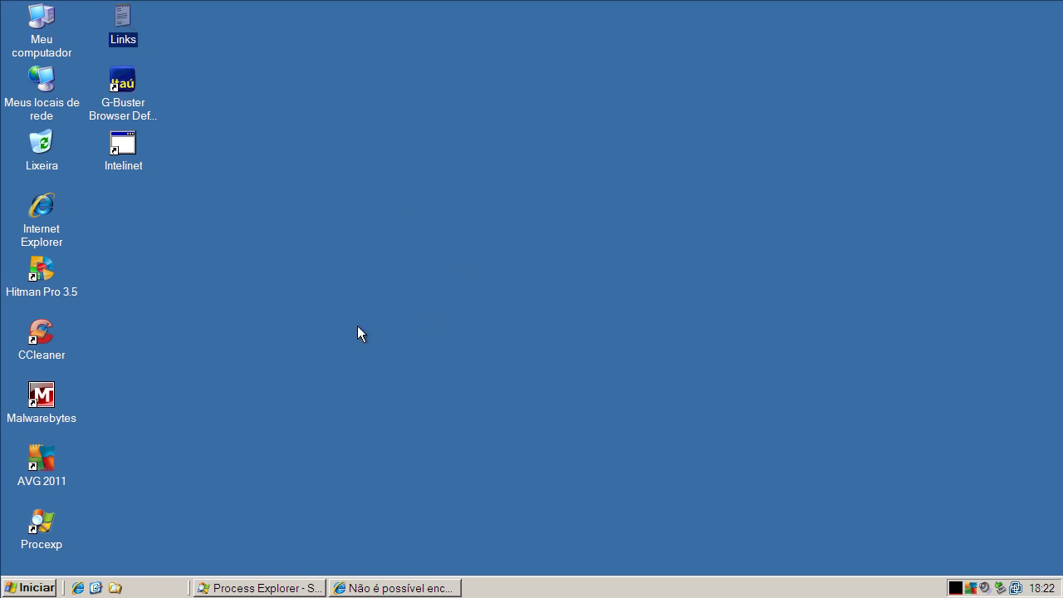
- Close the Internet Explorer window and dismiss AVG Identity Protection's malware removal report
{"action": "left_click", "coordinate": [373, 588]}
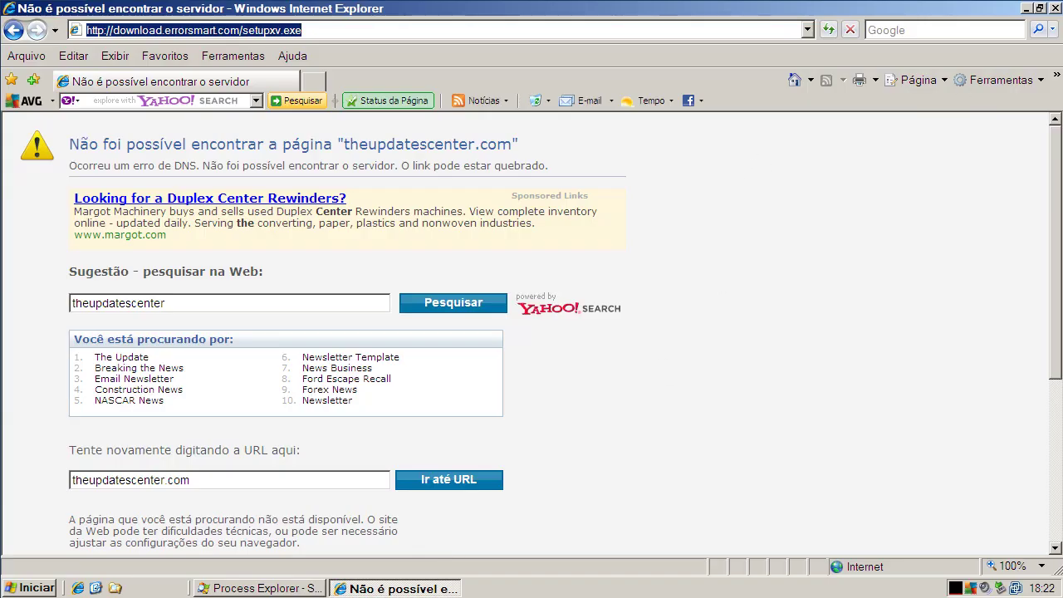
{"action": "left_click", "coordinate": [1054, 9]}
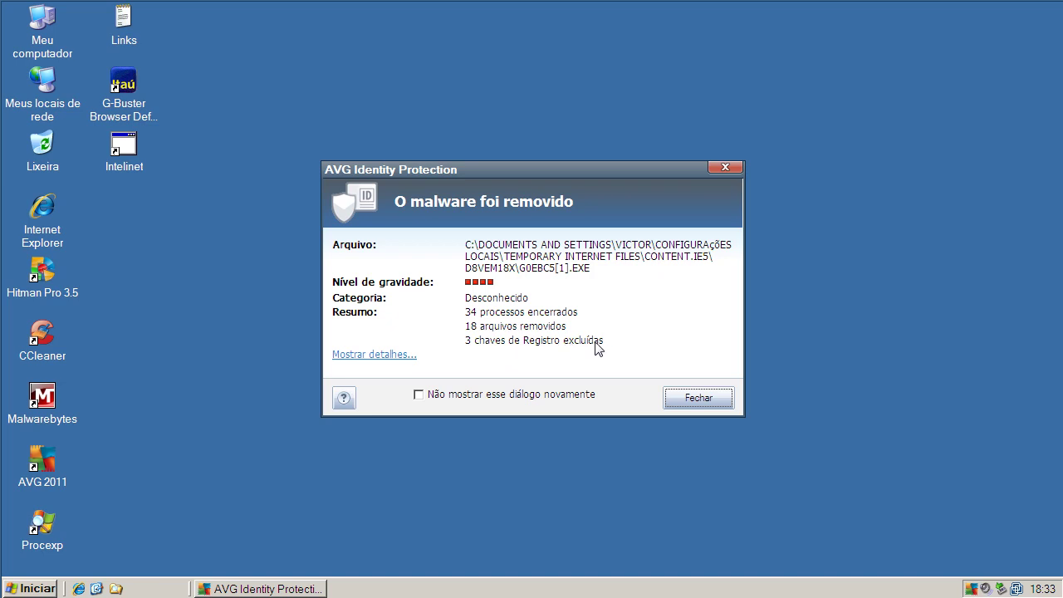
{"action": "left_click", "coordinate": [719, 405]}
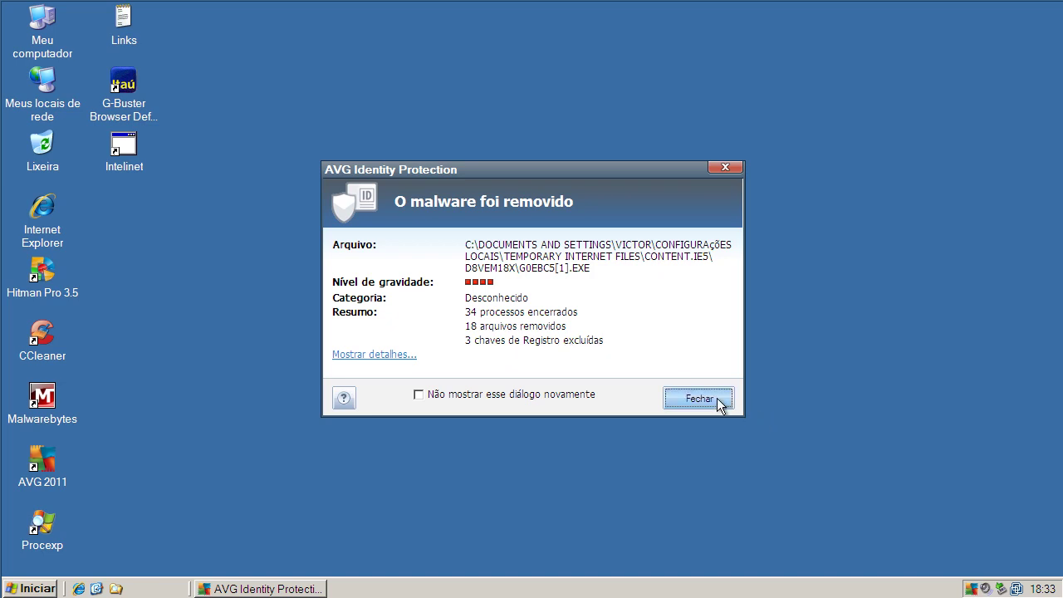
- Open AVG, examine the whole-computer scan's infections and the hosts file detection's details, and close the results and program
{"action": "double_click", "coordinate": [970, 589]}
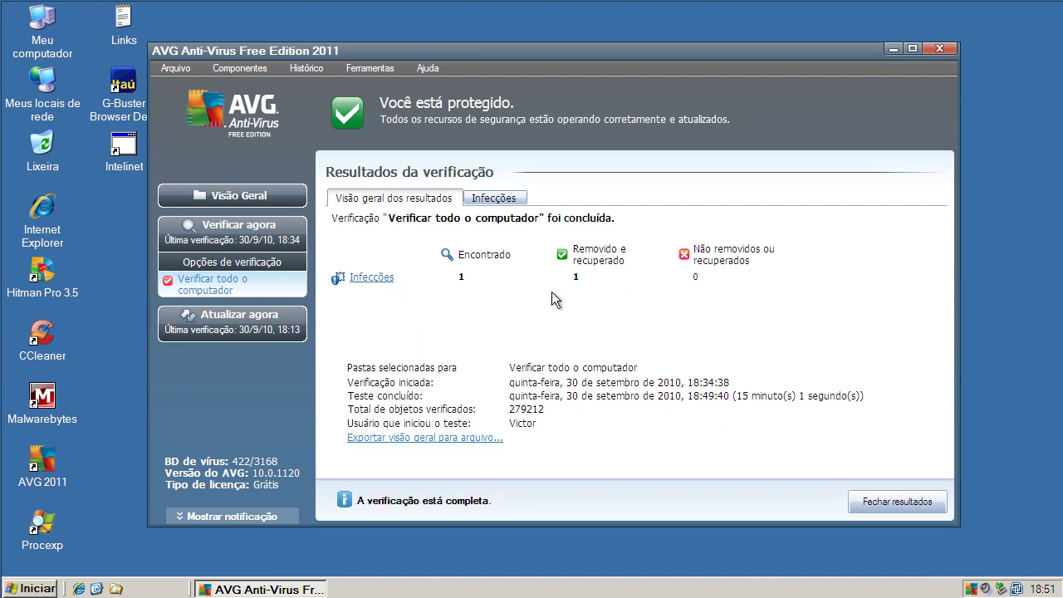
{"action": "left_click", "coordinate": [379, 276]}
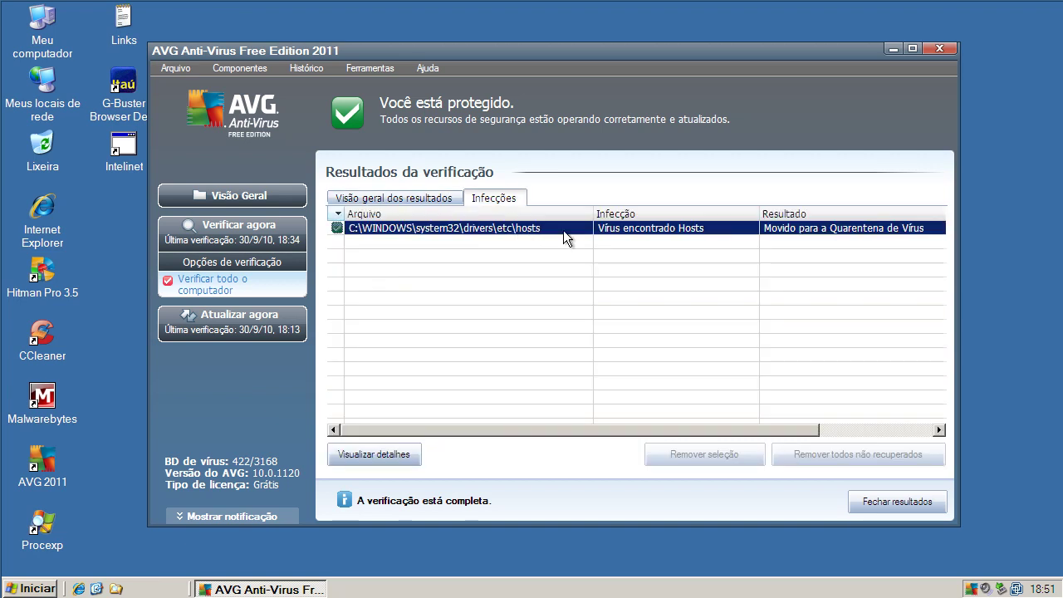
{"action": "left_click", "coordinate": [870, 503]}
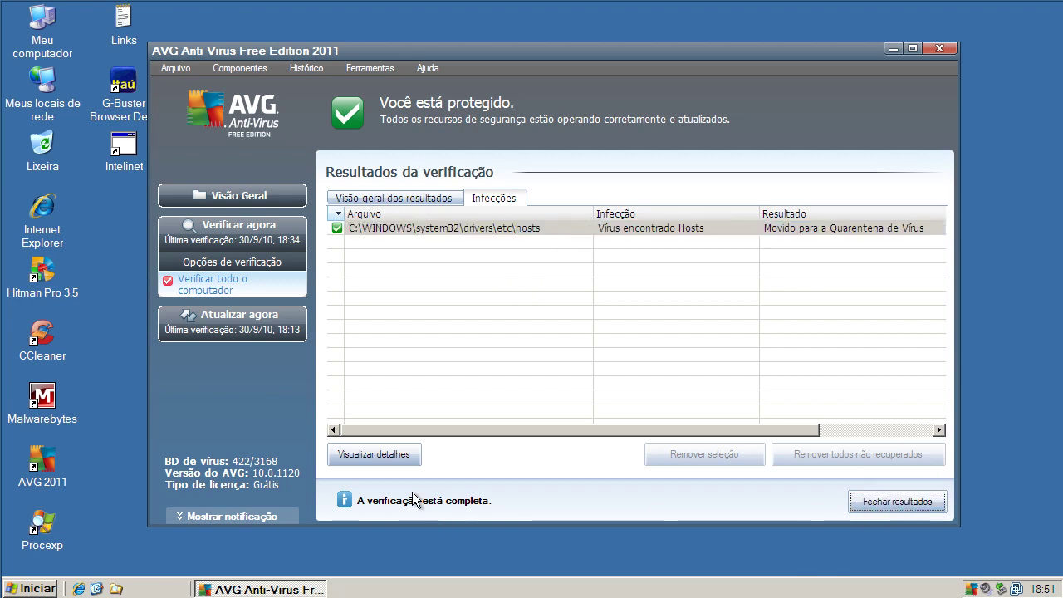
{"action": "left_click", "coordinate": [397, 462]}
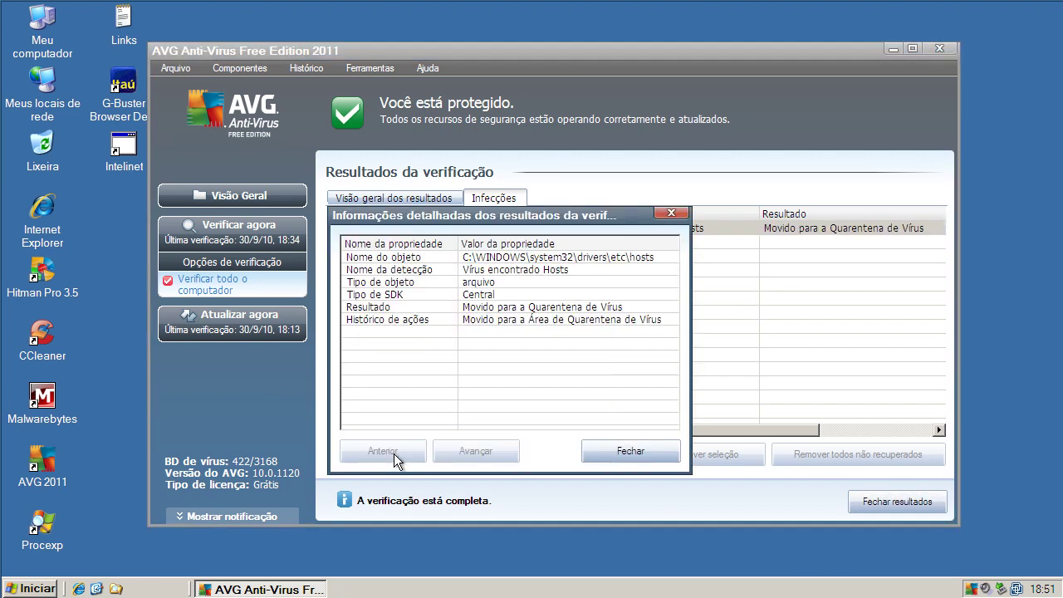
{"action": "left_click", "coordinate": [625, 452]}
{"action": "left_click", "coordinate": [895, 500]}
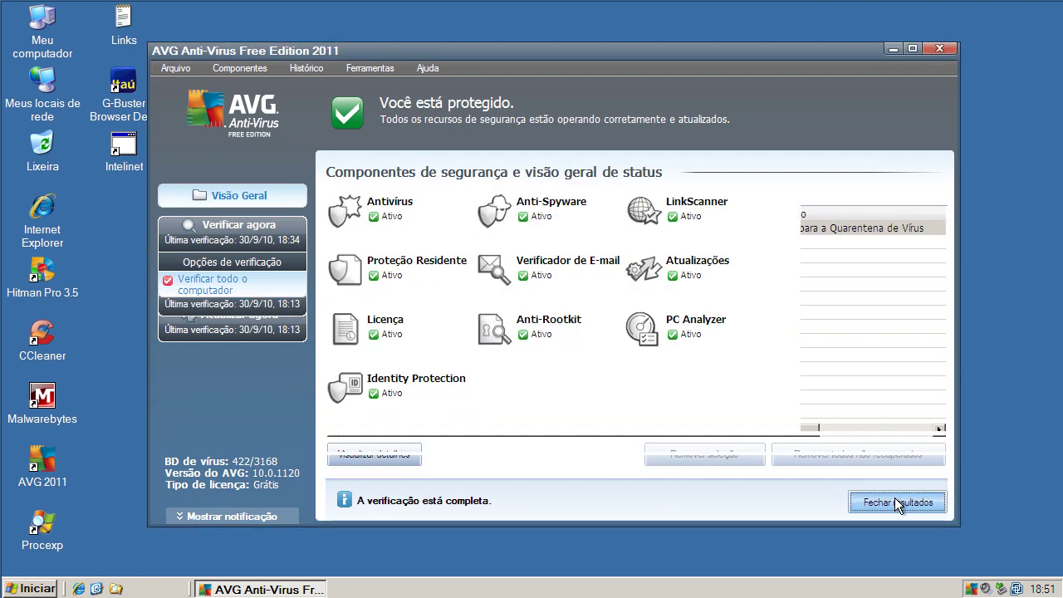
{"action": "left_click", "coordinate": [939, 49]}
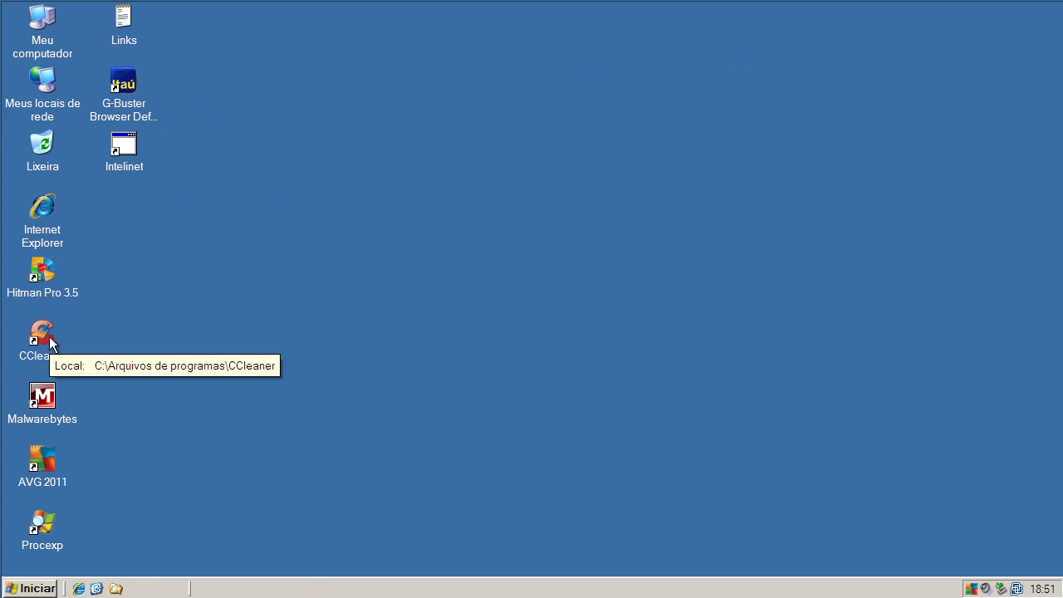
- Open Malwarebytes' Anti-Malware and display the quick scan's list of infected objects
{"action": "left_click", "coordinate": [49, 419]}
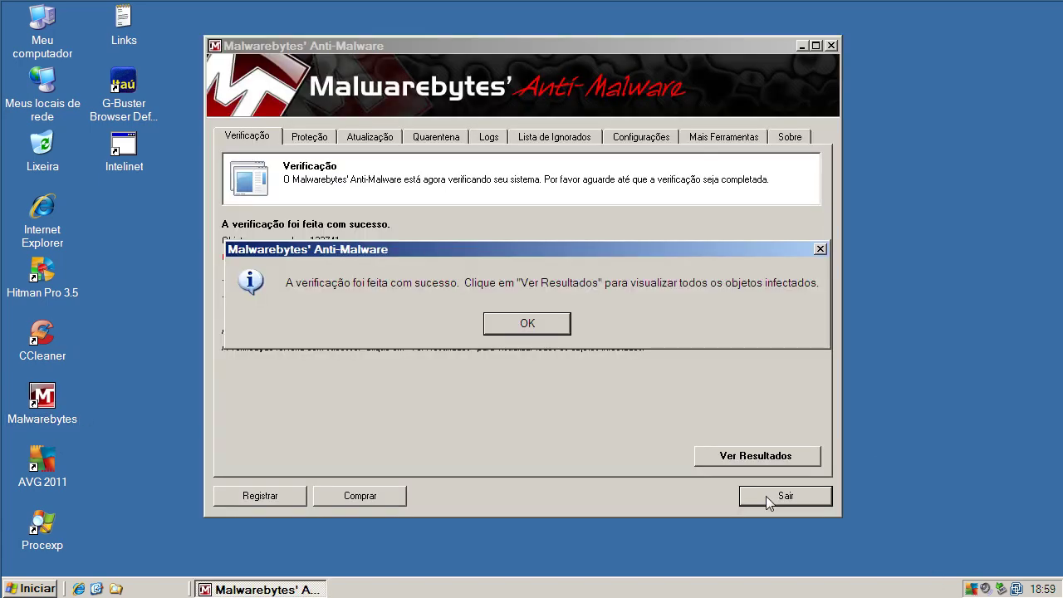
{"action": "left_click", "coordinate": [542, 324]}
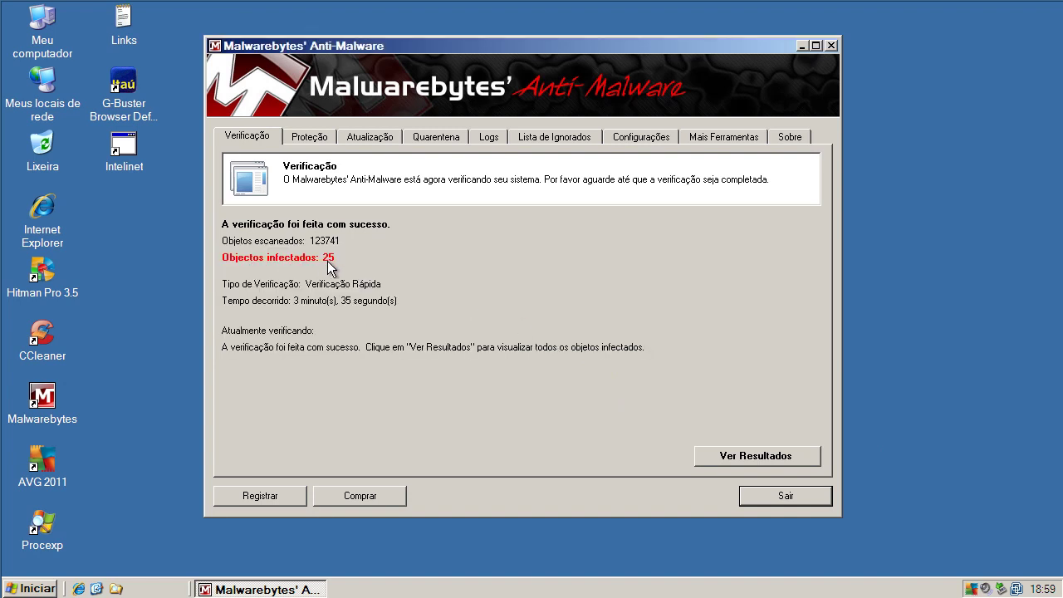
{"action": "left_click", "coordinate": [801, 461]}
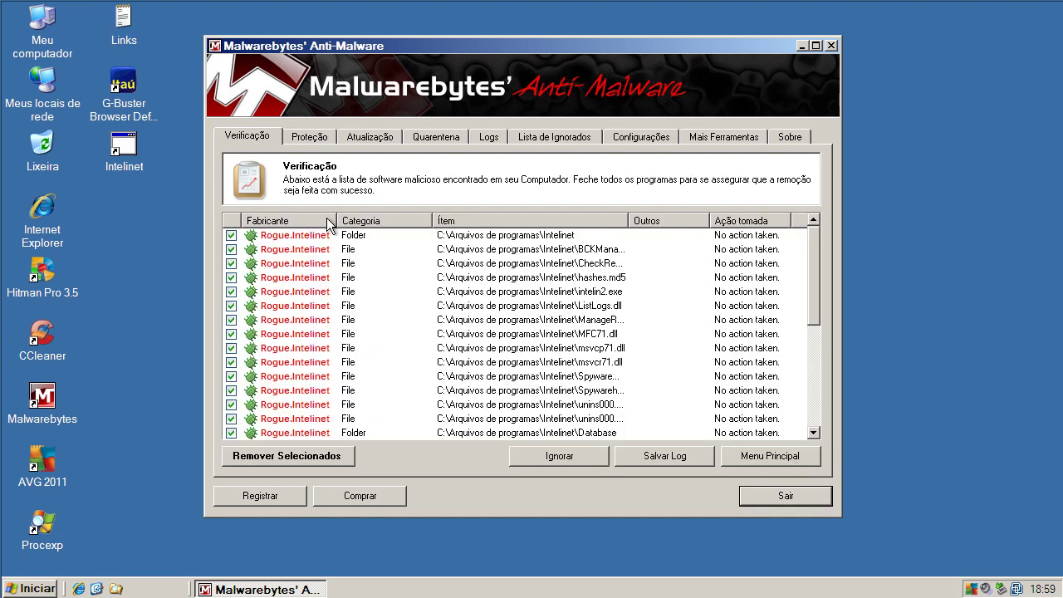
- Widen the vendor column and examine the Malwarebytes detections, including the Rogue.Intelinet, Rogue.SpyCleaner and Trojan.DNSChanger entries
{"action": "left_click_drag", "start_coordinate": [336, 220], "coordinate": [403, 220]}
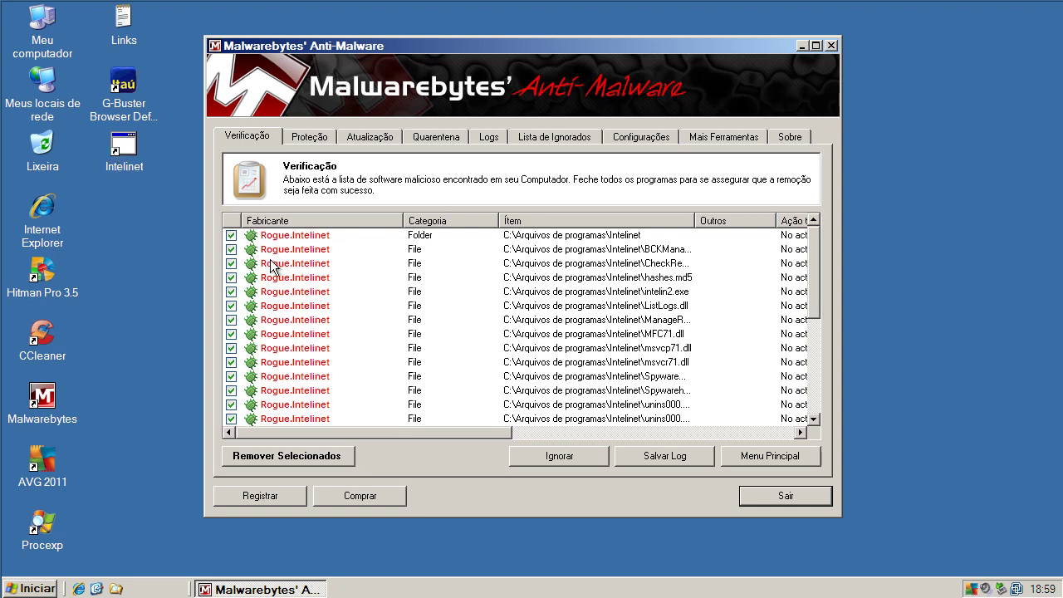
{"action": "left_click", "coordinate": [137, 156]}
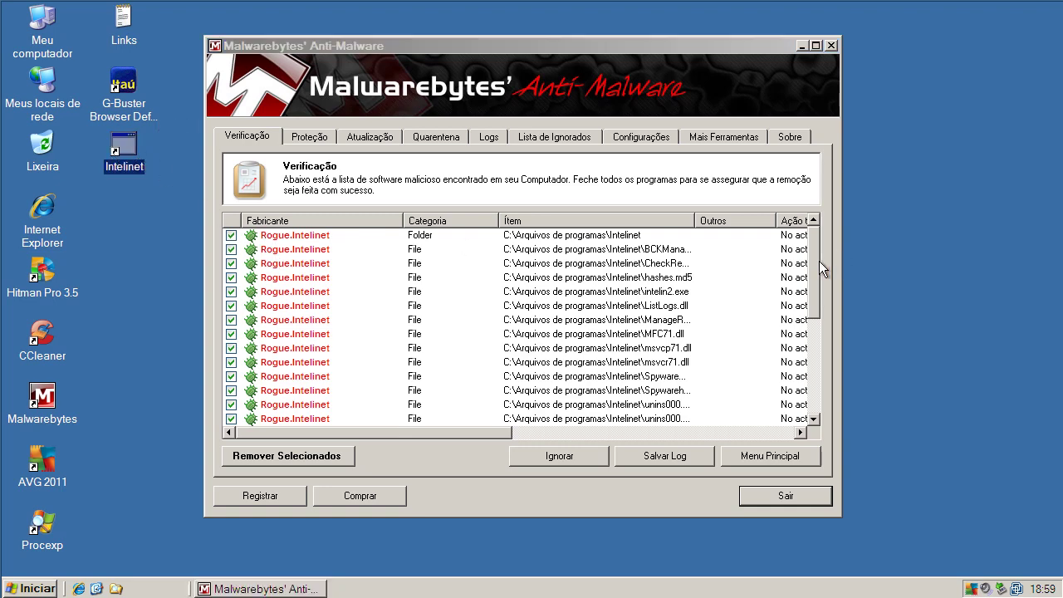
{"action": "left_click_drag", "start_coordinate": [819, 261], "coordinate": [809, 363]}
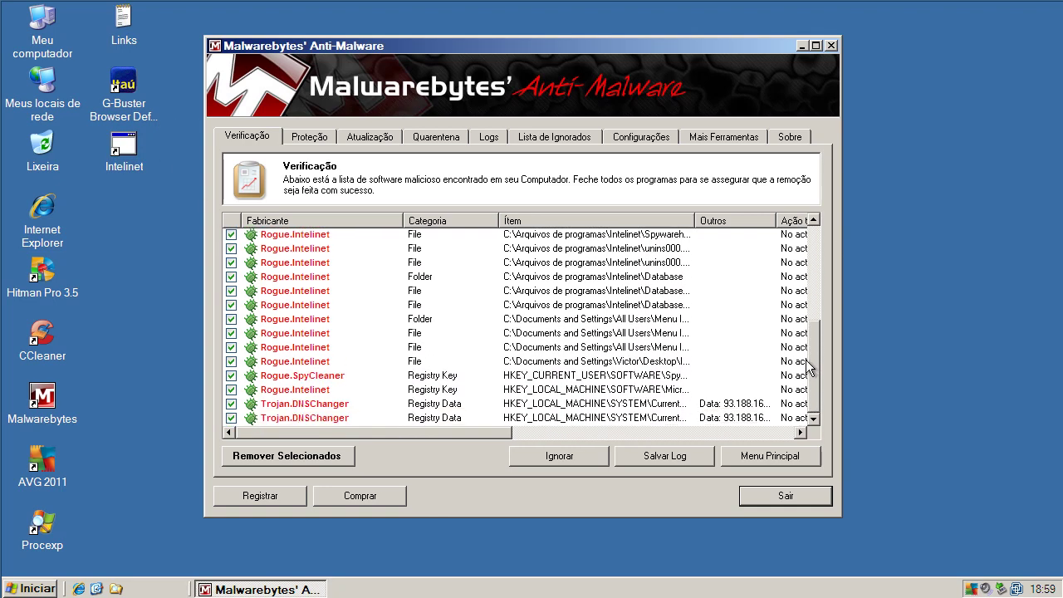
{"action": "left_click", "coordinate": [328, 379]}
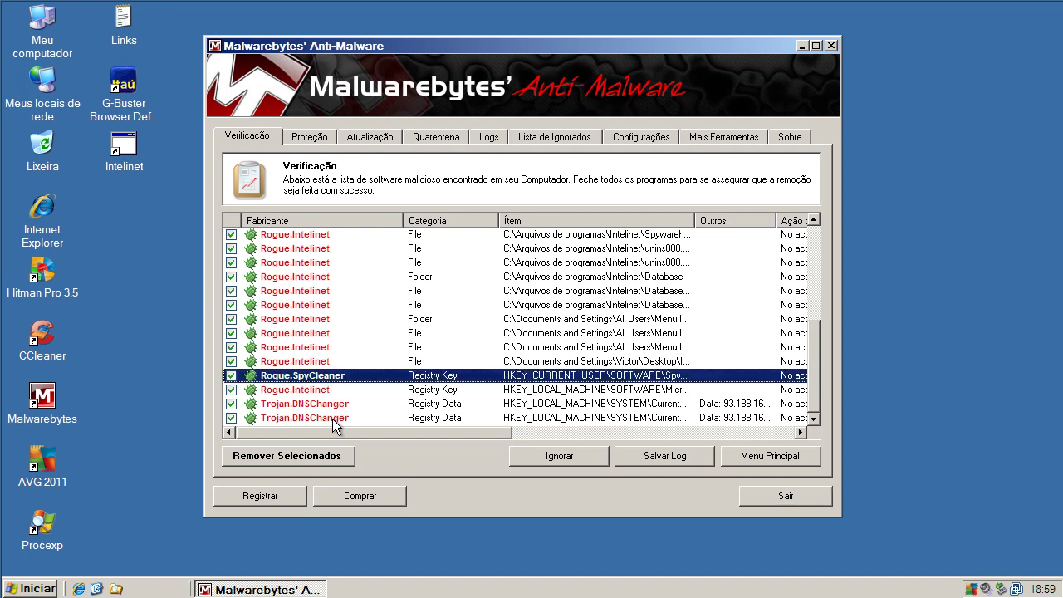
{"action": "left_click", "coordinate": [331, 405]}
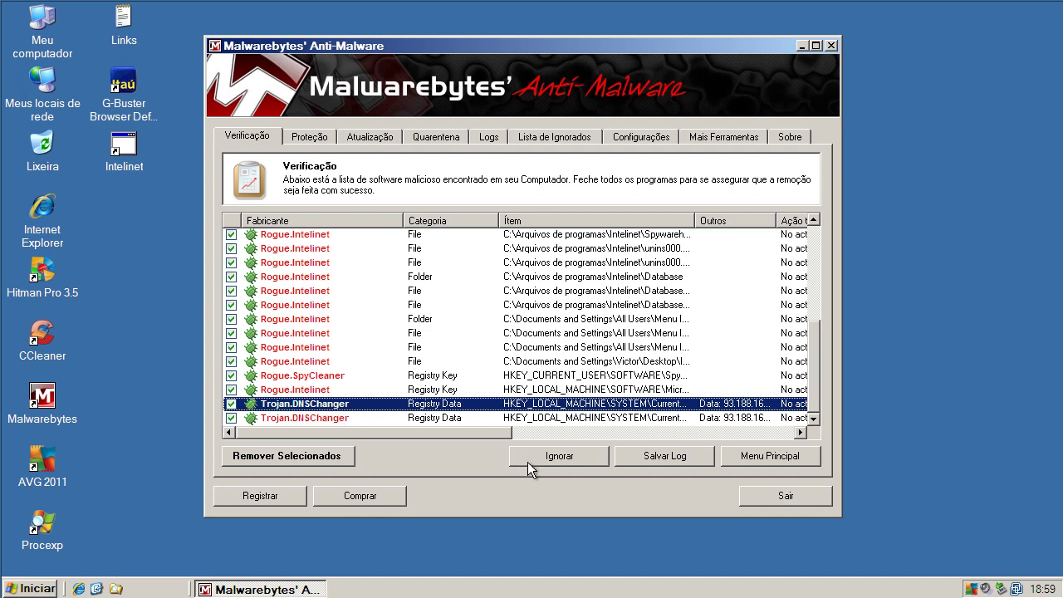
- Remove all checked Malwarebytes detections, close the removal log, and accept restarting the computer to complete the removal
{"action": "left_click", "coordinate": [329, 455]}
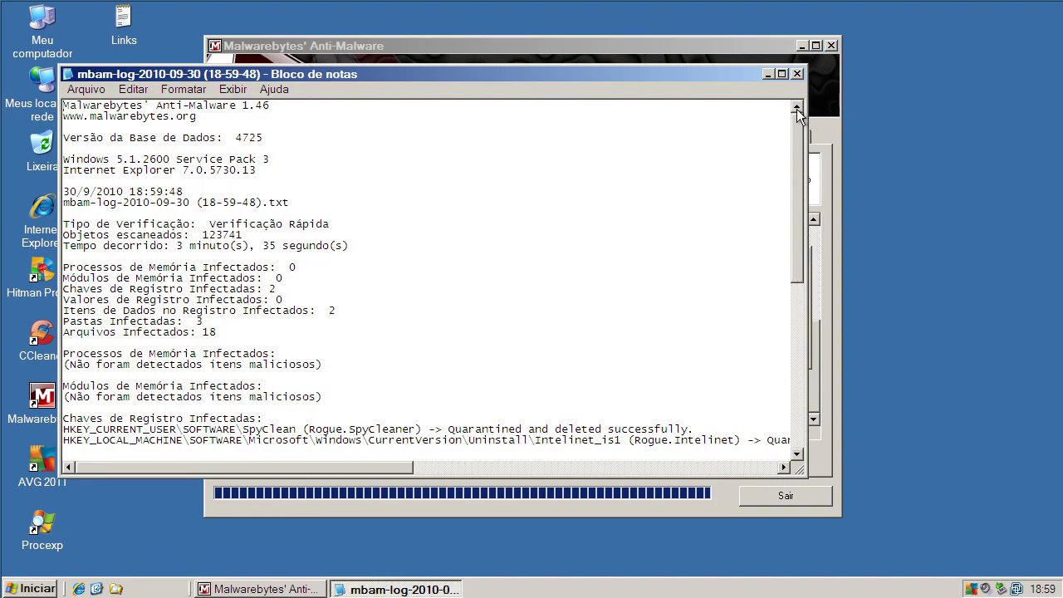
{"action": "left_click", "coordinate": [797, 74]}
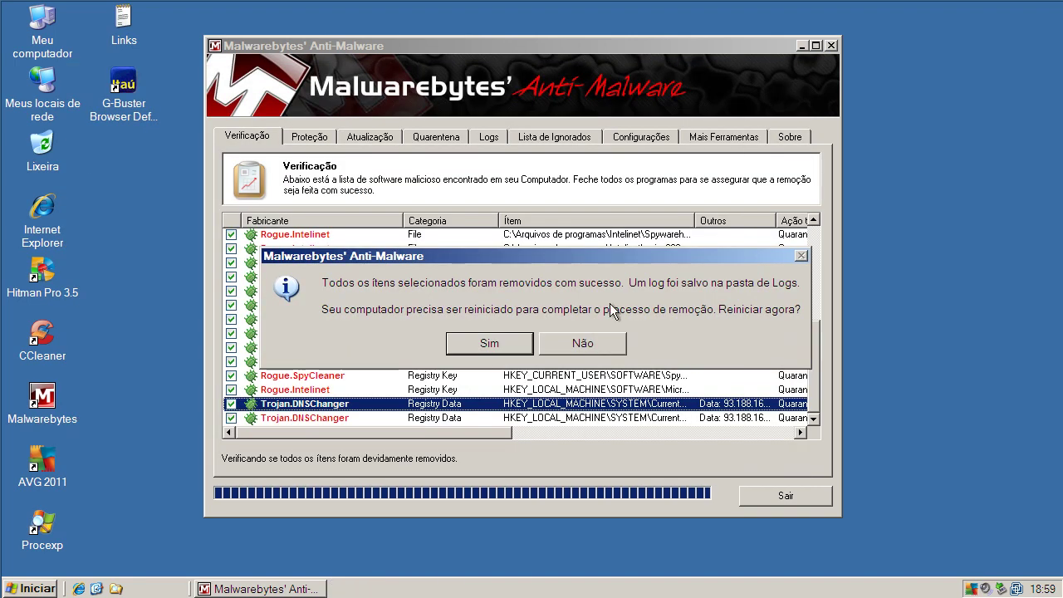
{"action": "left_click", "coordinate": [476, 347]}
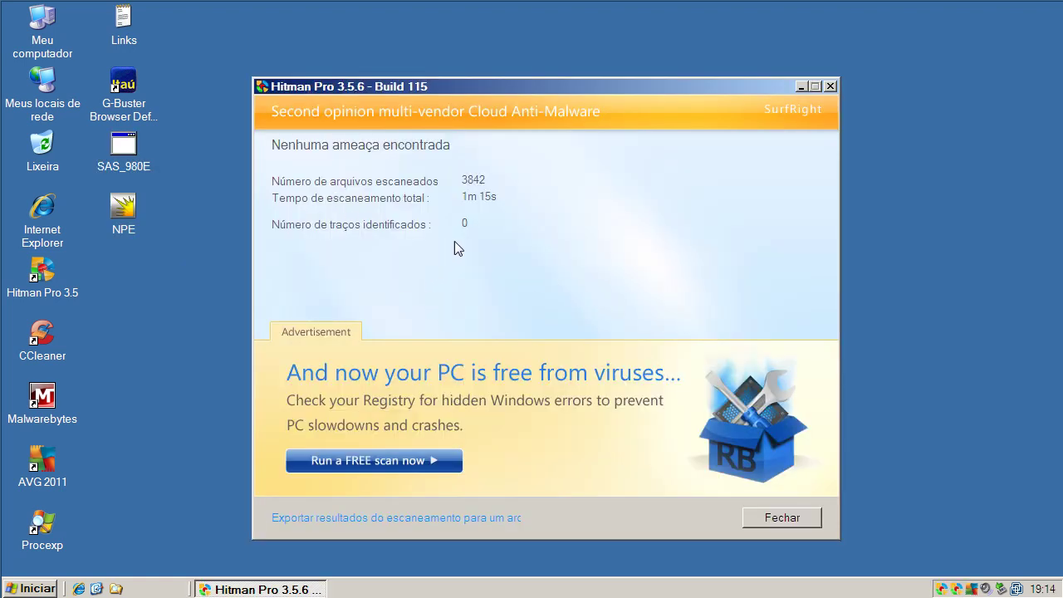
- Close the Hitman Pro results, launch the portable SUPERAntiSpyware scanner SAS_980E, and close the program after its scan finishes
{"action": "left_click", "coordinate": [783, 518]}
{"action": "left_click", "coordinate": [135, 155]}
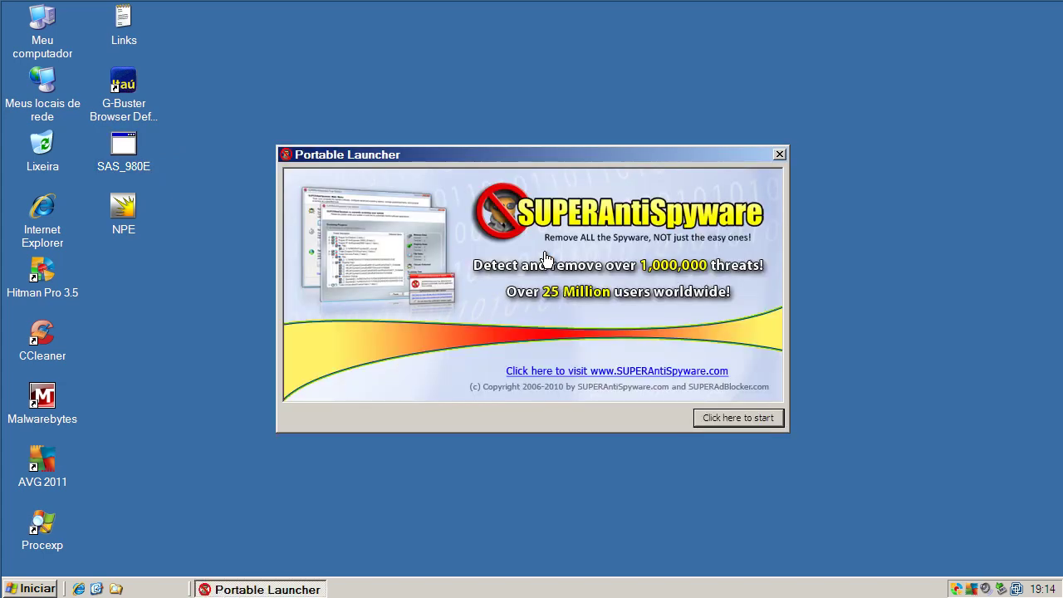
{"action": "left_click", "coordinate": [710, 418]}
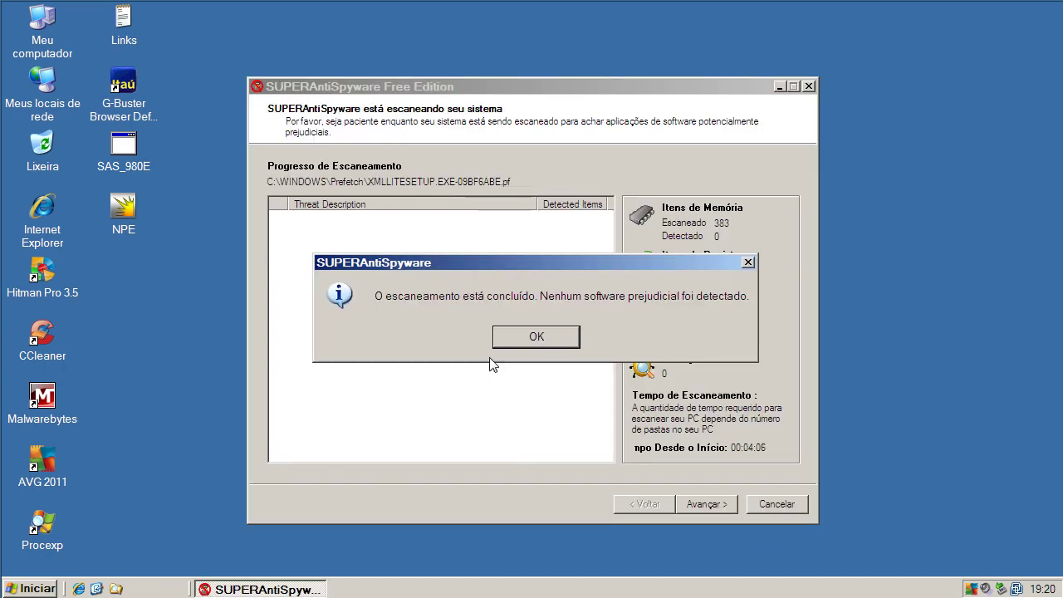
{"action": "left_click", "coordinate": [537, 338]}
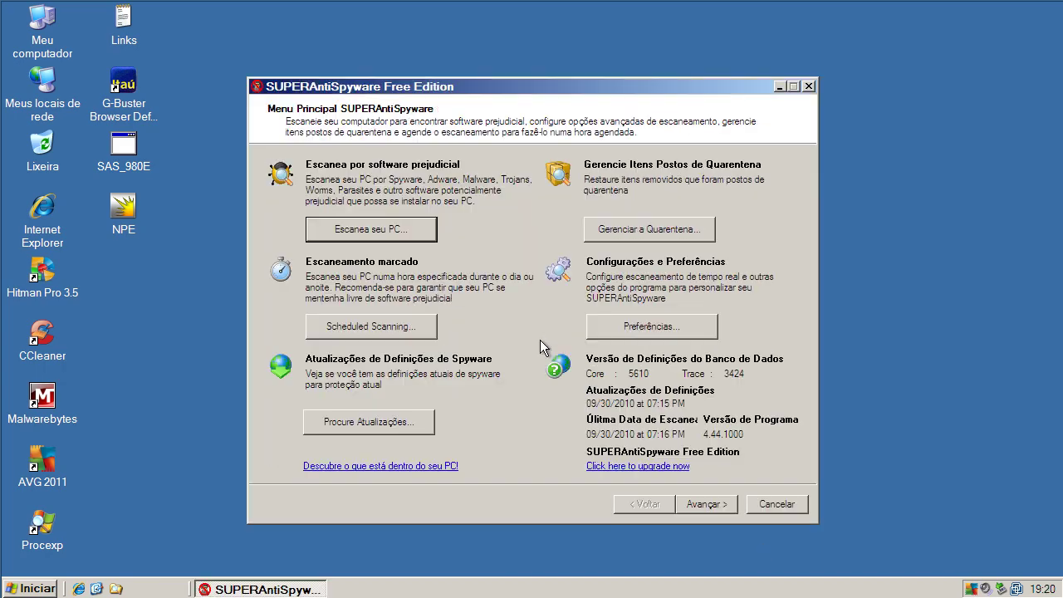
{"action": "left_click", "coordinate": [808, 89]}
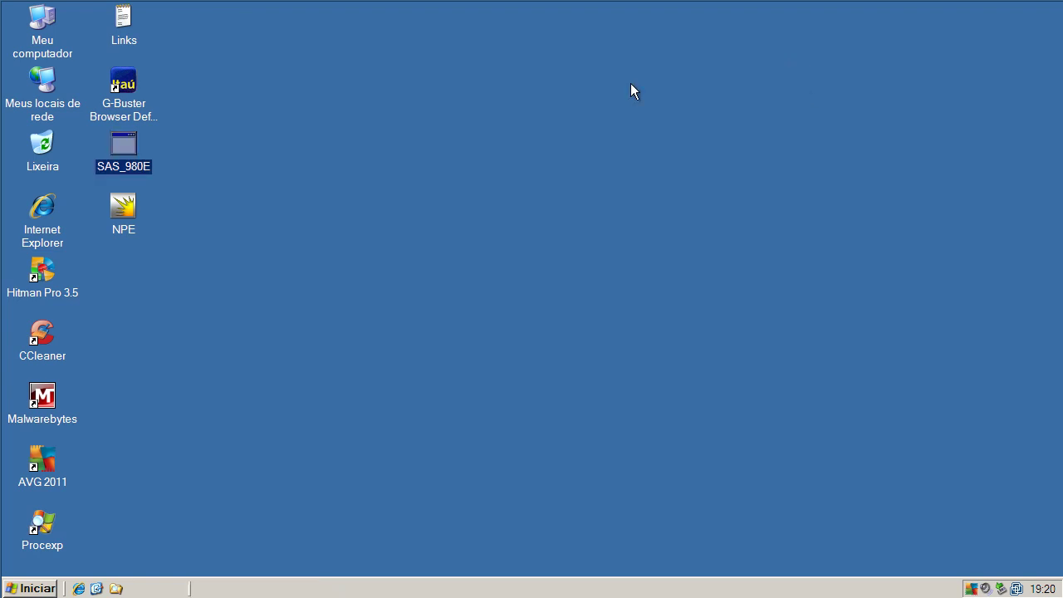
- Scan with Norton Power Eraser, compare its G-Buster detection with the desktop shortcut, and close it without fixing anything
{"action": "left_click", "coordinate": [122, 205]}
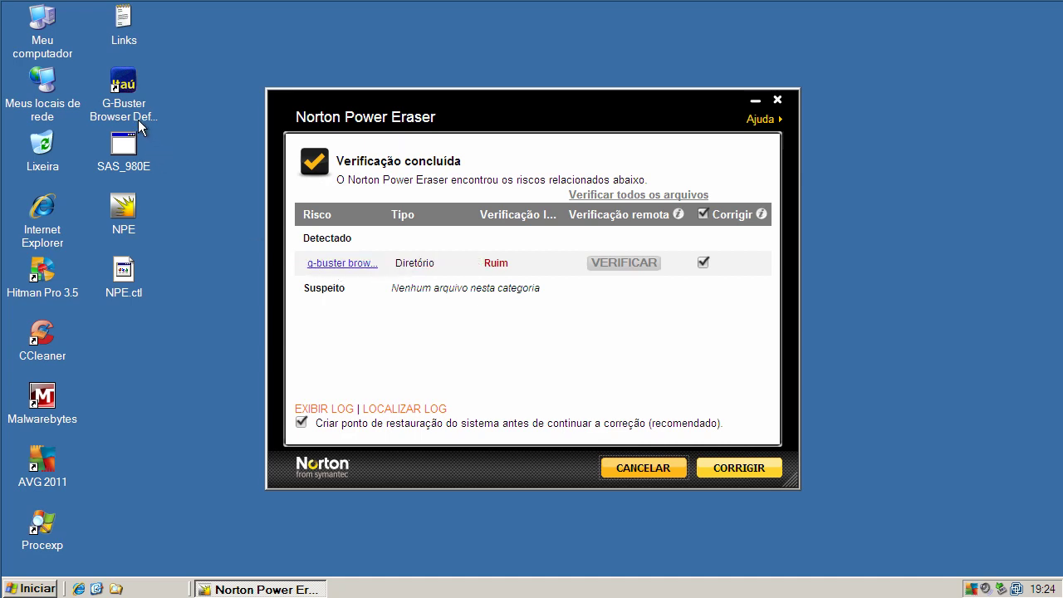
{"action": "left_click", "coordinate": [121, 84]}
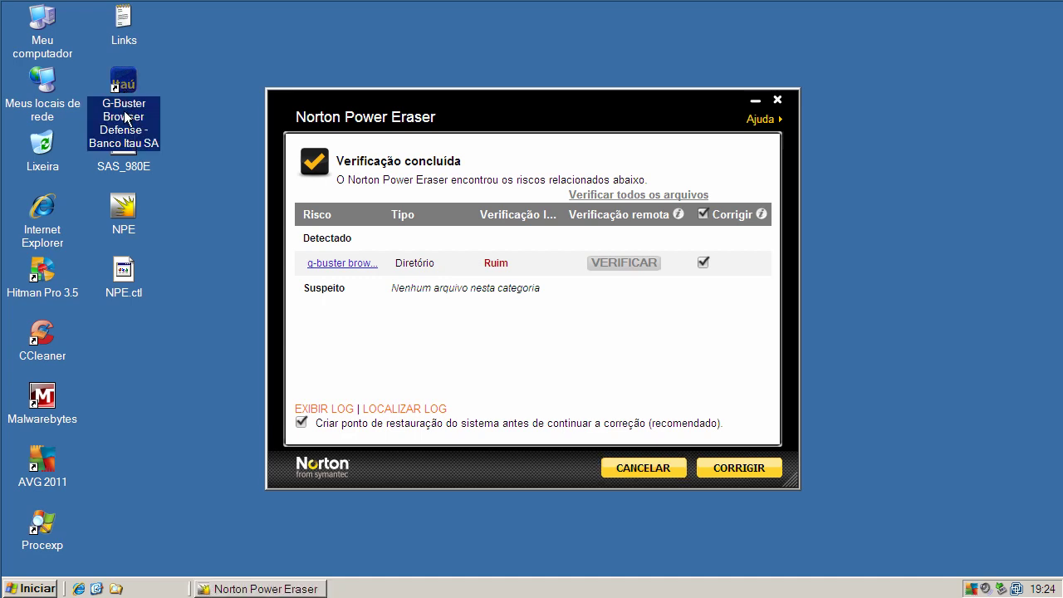
{"action": "mouse_move", "coordinate": [131, 118]}
{"action": "left_click", "coordinate": [778, 99]}
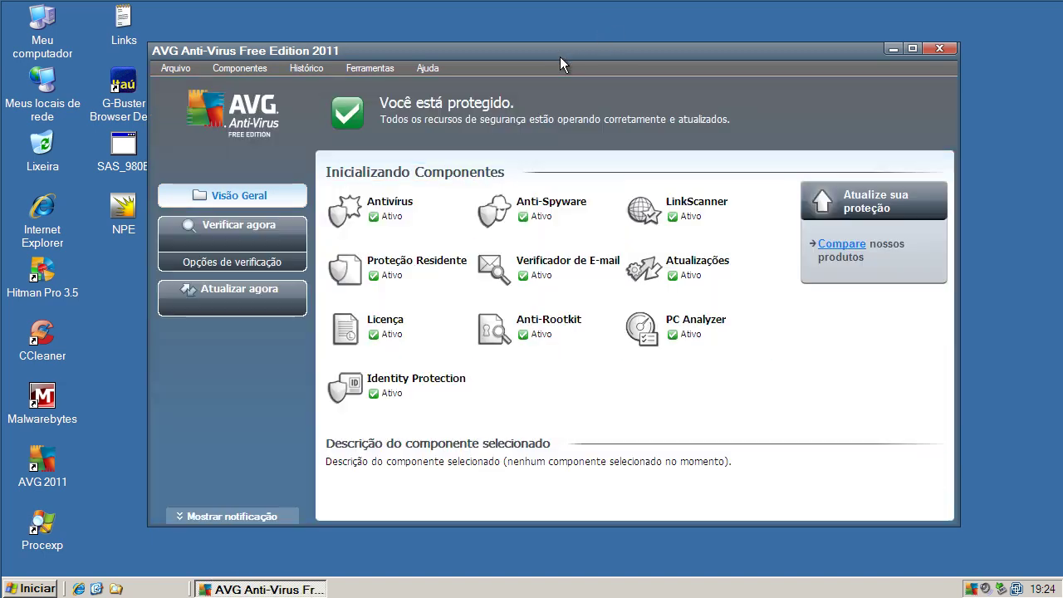
- Shift the AVG Anti-Virus Free Edition 2011 window slightly sideways and dismiss the AVG Internet Security 2011 upgrade advertisement
{"action": "left_click_drag", "start_coordinate": [561, 53], "coordinate": [581, 54]}
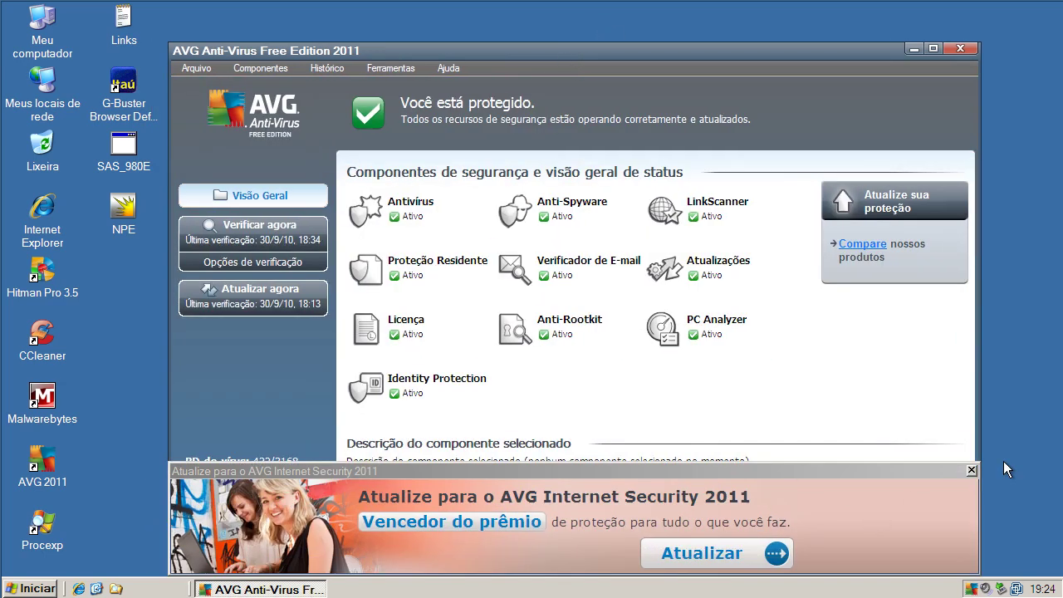
{"action": "left_click", "coordinate": [972, 470]}
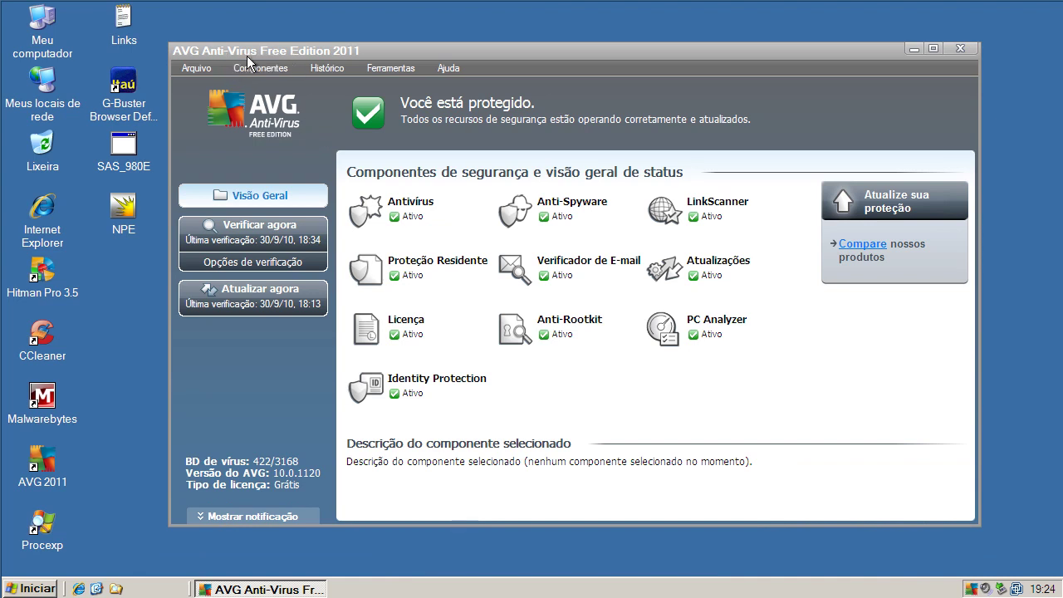